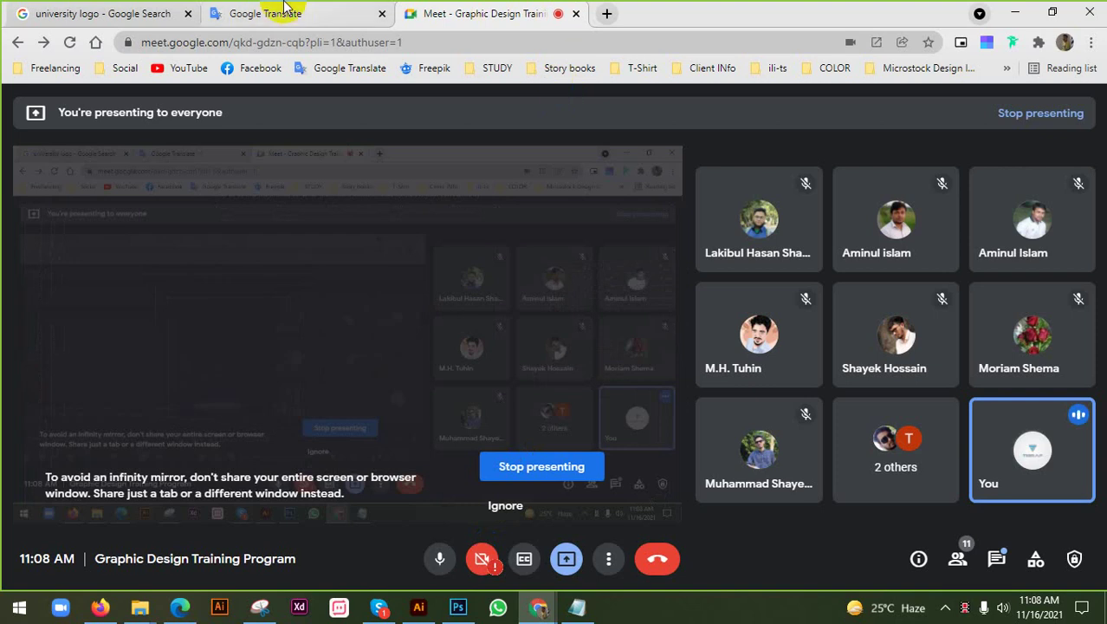
# Browse the university logo image results and open the preview of the Academy University laurel badge
pyautogui.click(168, 7)
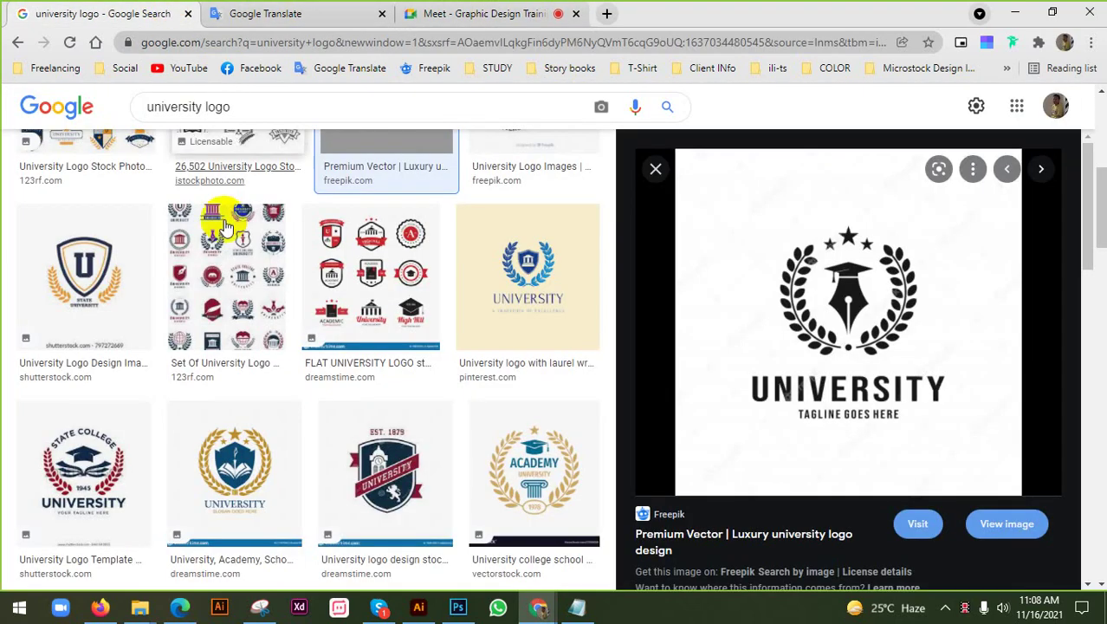
pyautogui.click(542, 461)
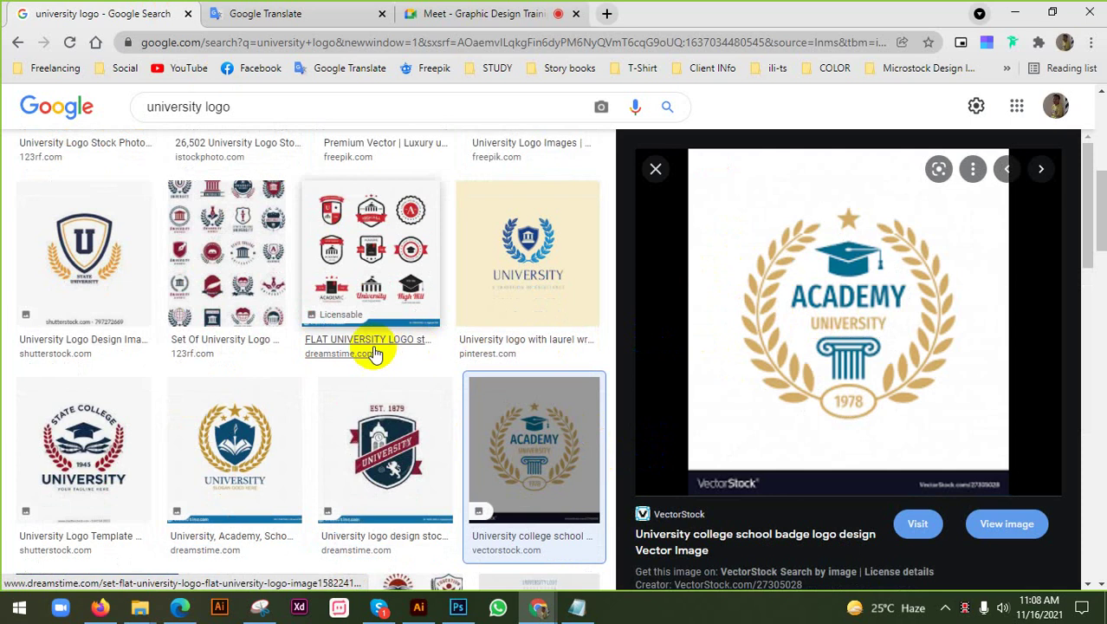
pyautogui.scroll(-2, 371, 353)
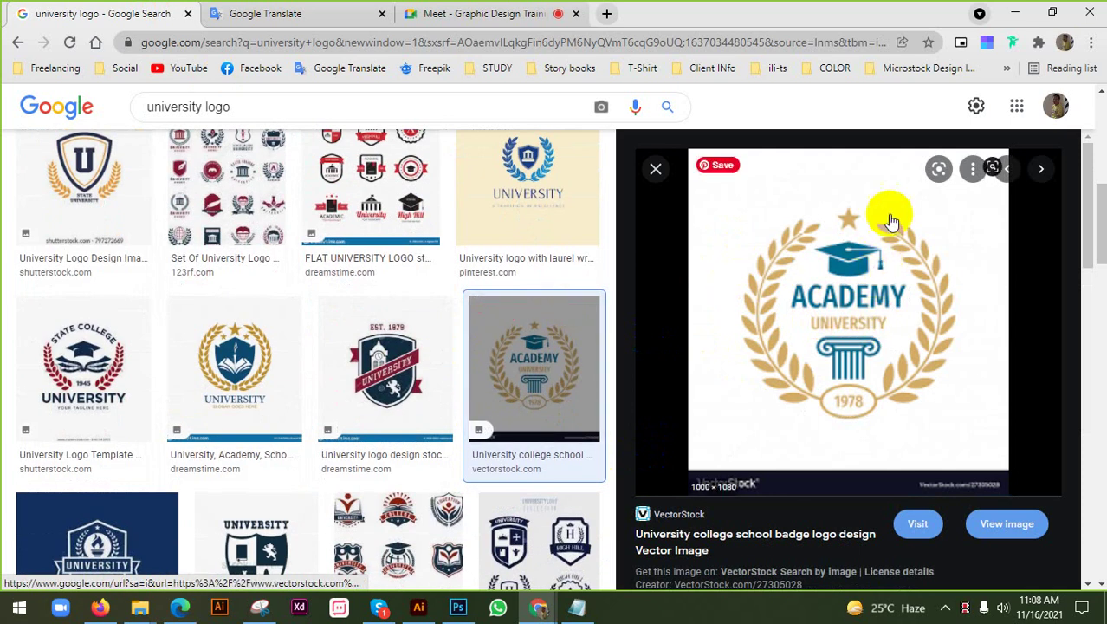
pyautogui.scroll(-3, 531, 321)
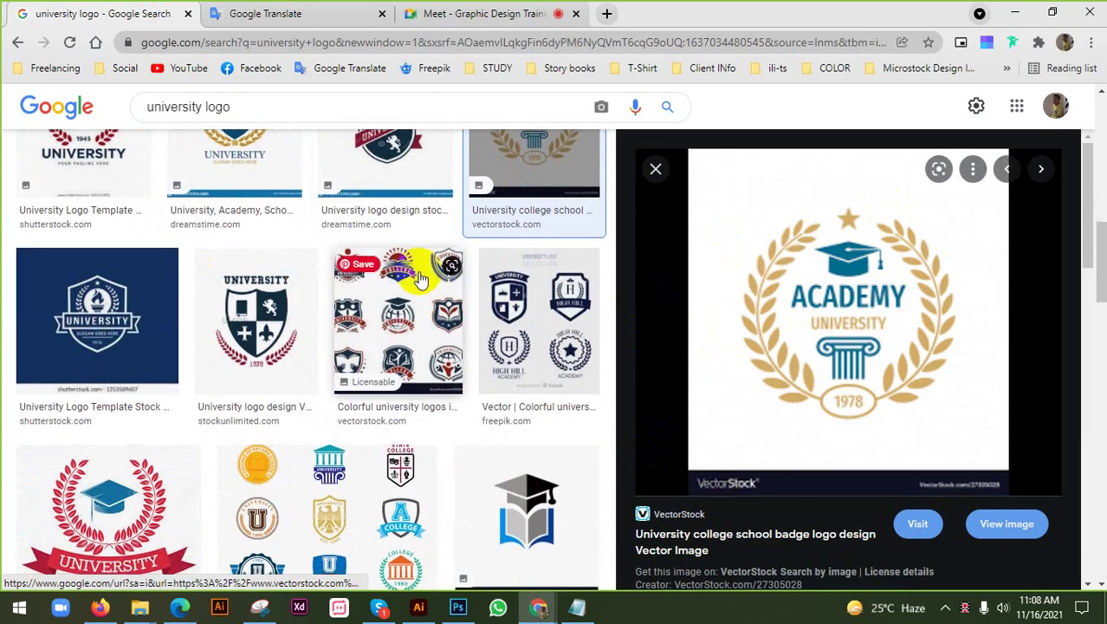
pyautogui.scroll(-2, 415, 273)
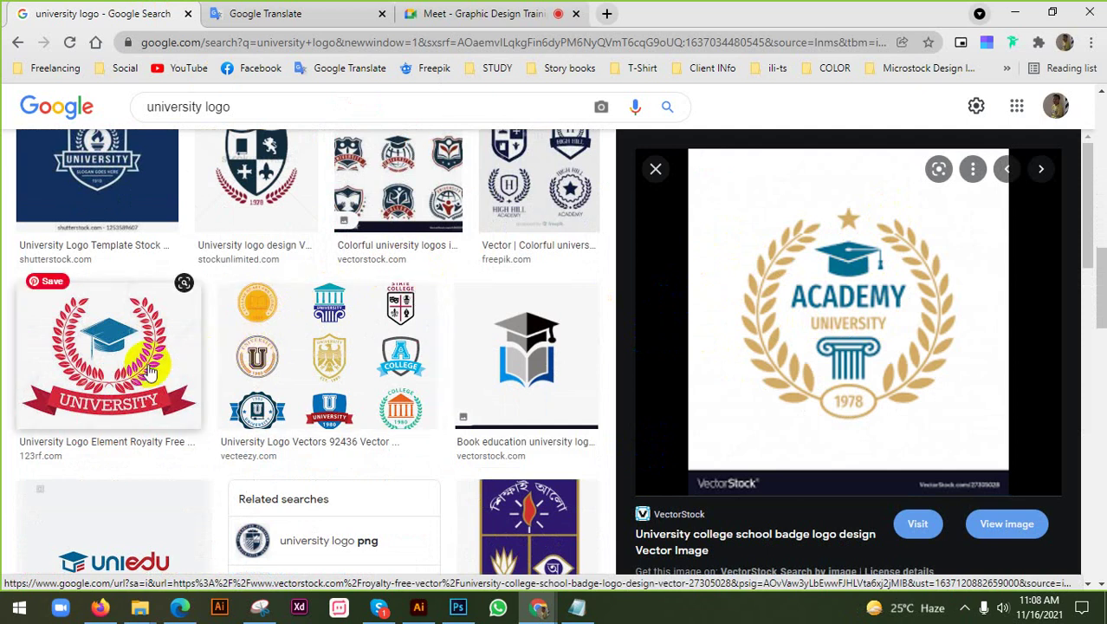
# Try to copy the Academy University badge from its VectorStock page, and return to the image search results
pyautogui.click(816, 317)
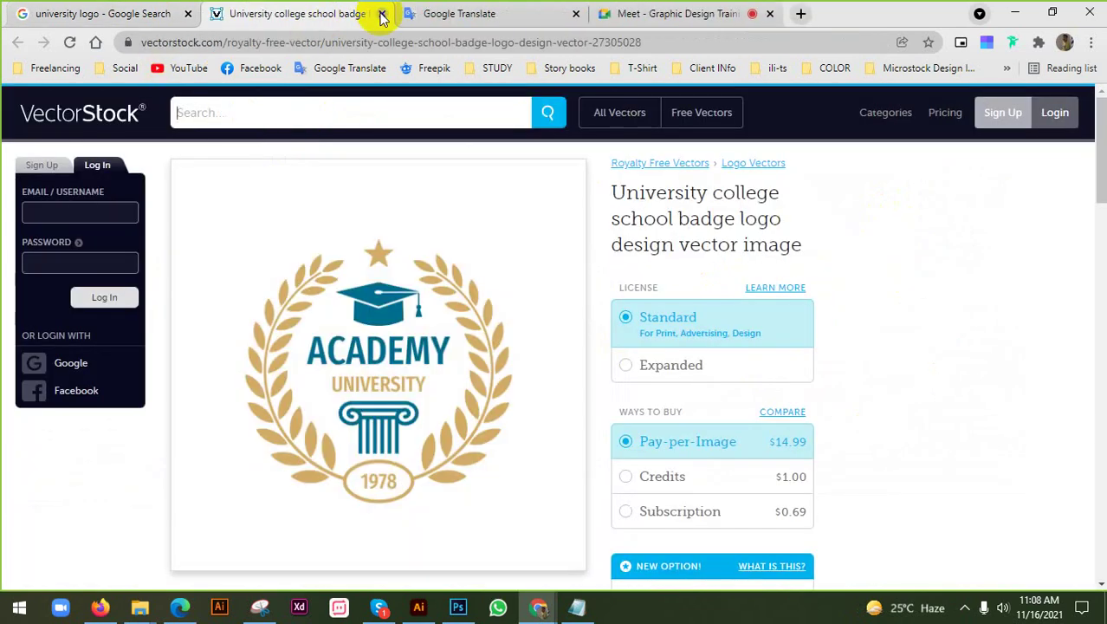
pyautogui.rightClick(401, 364)
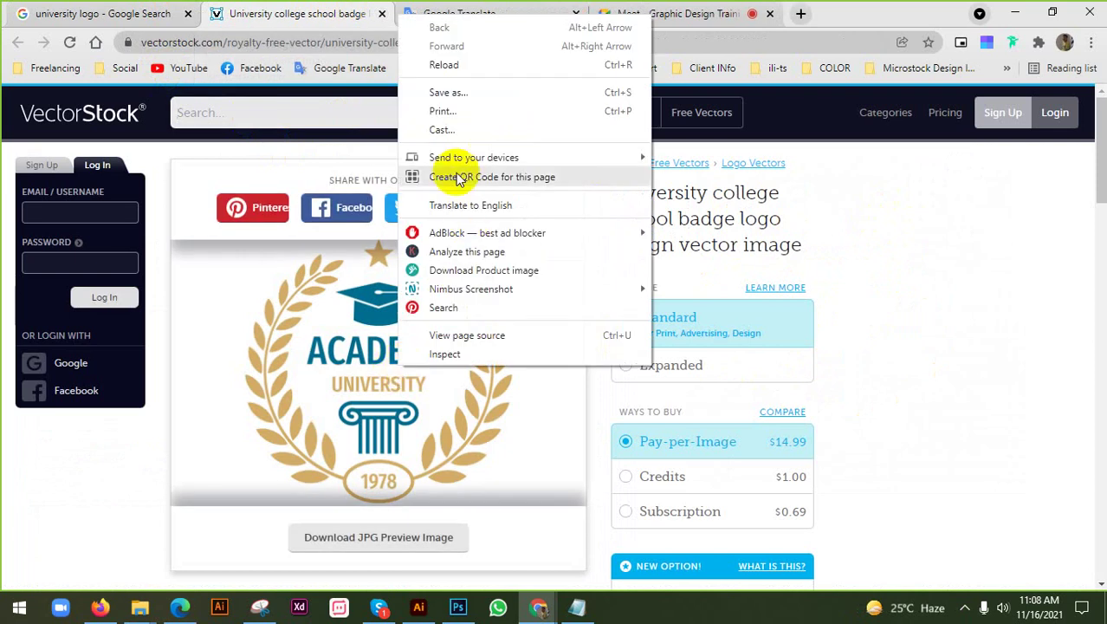
pyautogui.click(409, 374)
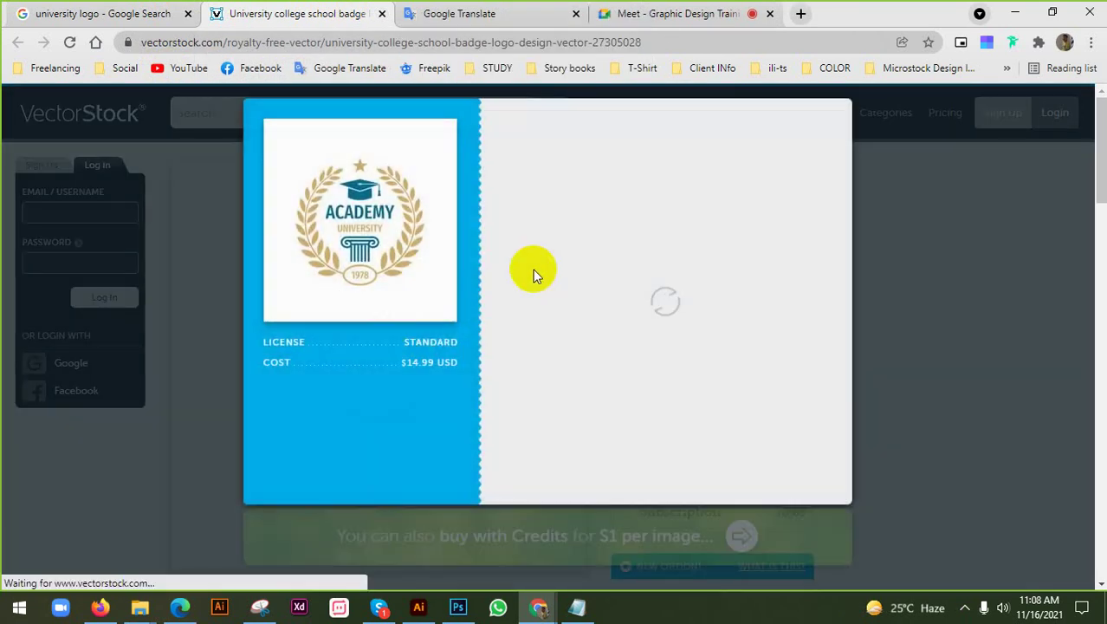
pyautogui.rightClick(355, 236)
pyautogui.click(87, 13)
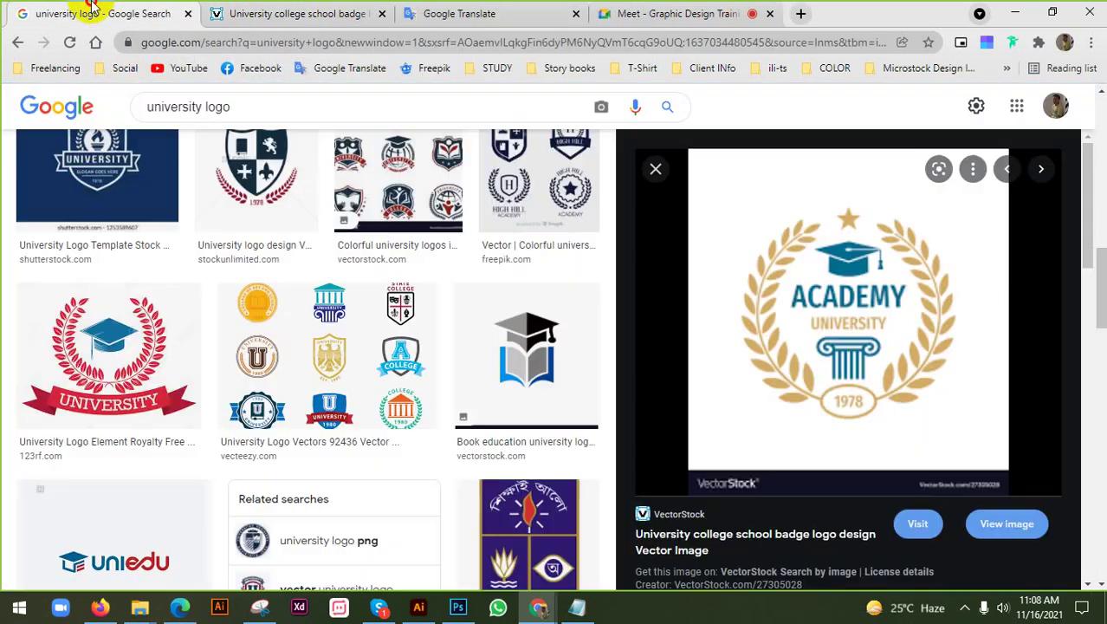
# Copy the Academy University badge from the image preview and paste it into the open Illustrator document
pyautogui.rightClick(871, 351)
pyautogui.click(905, 433)
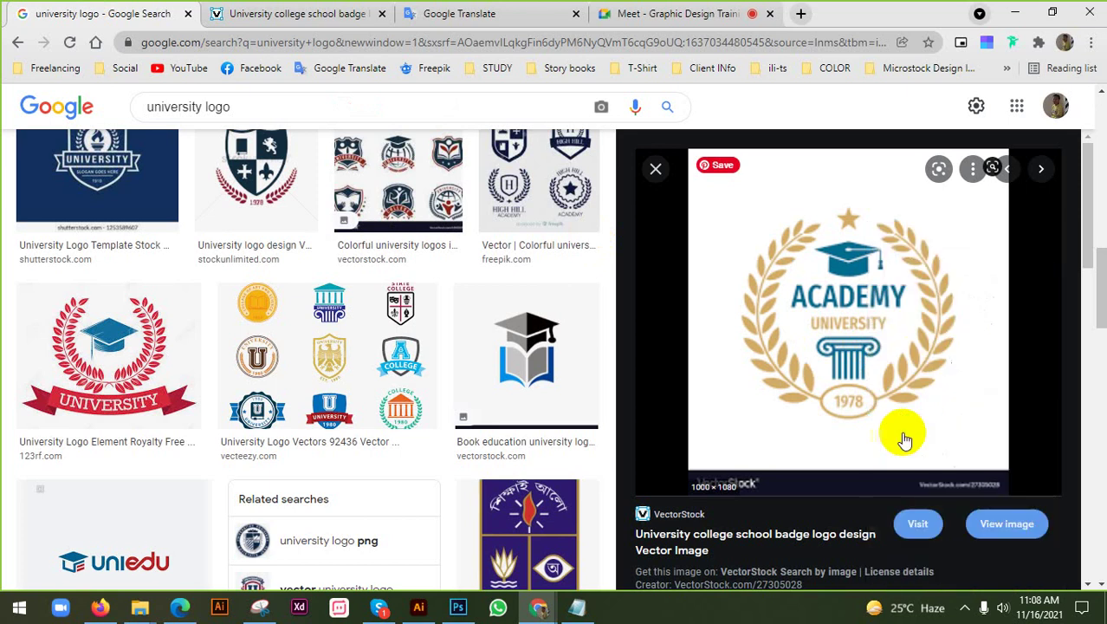
pyautogui.click(412, 609)
pyautogui.hotkey('ctrl', 'v')
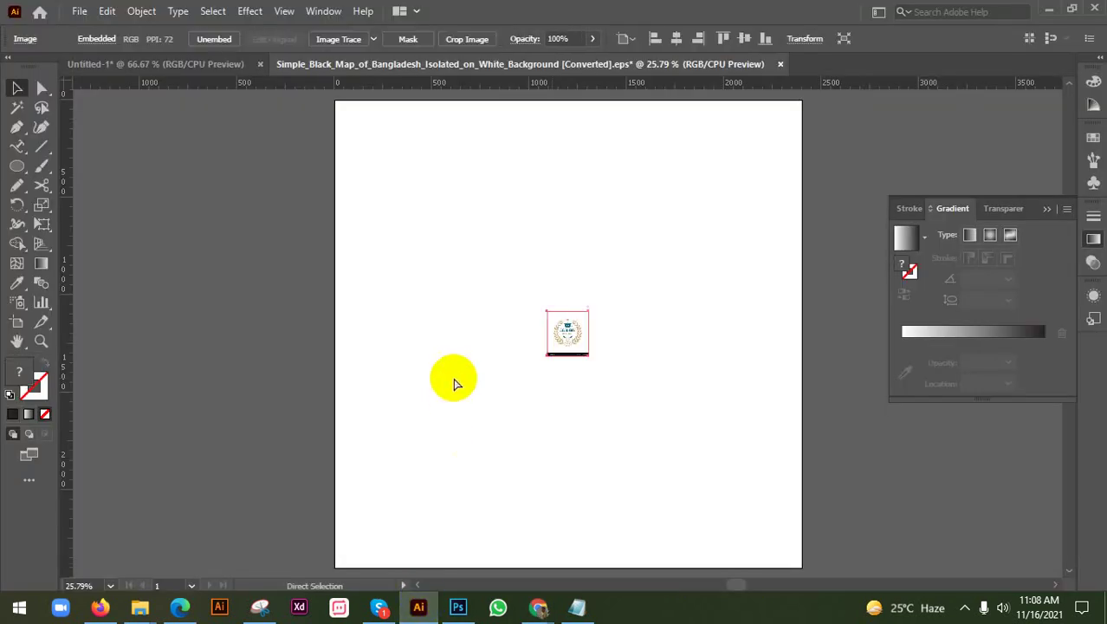
# Enlarge the pasted badge image and place it beside the artboard, to its left, as a drawing reference
pyautogui.moveTo(577, 357); pyautogui.dragTo(716, 469)
pyautogui.hotkey('ctrl', '-')
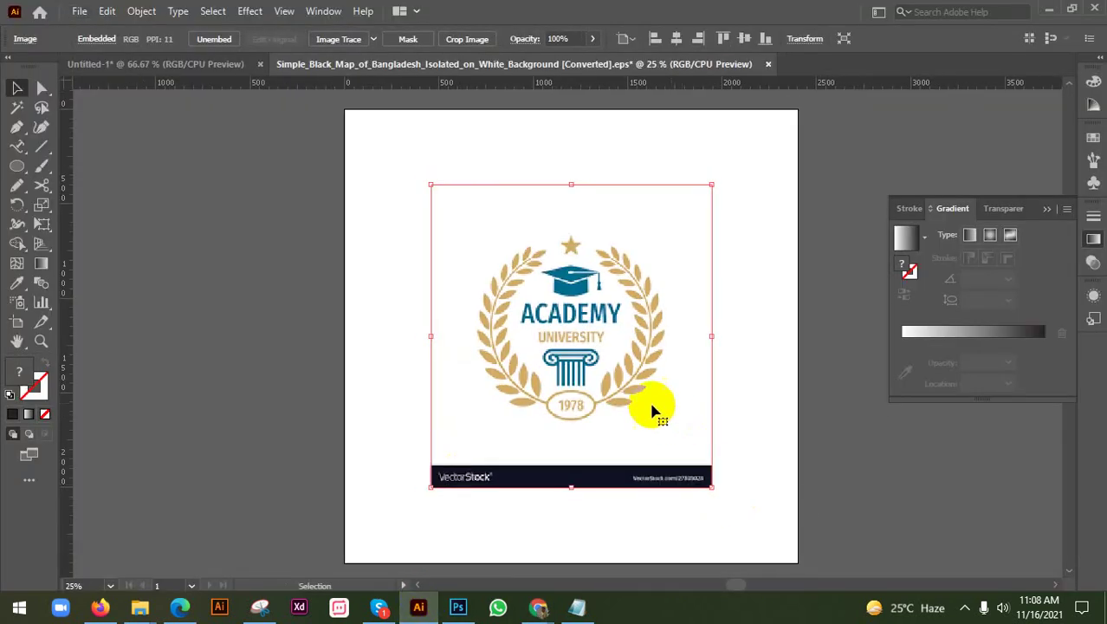
pyautogui.moveTo(654, 408); pyautogui.dragTo(360, 367)
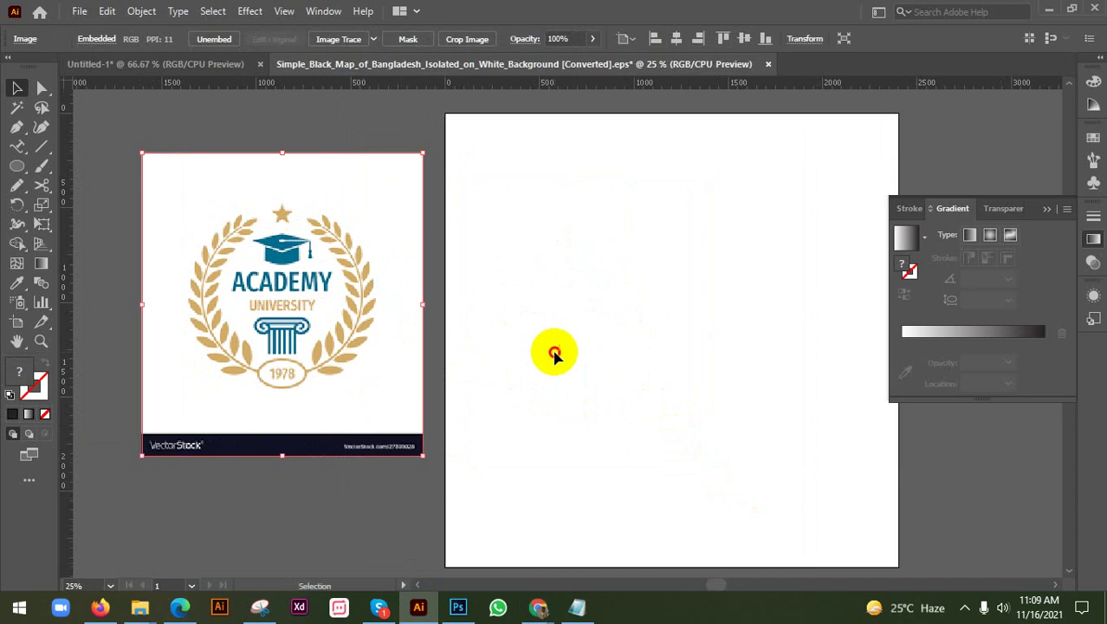
pyautogui.click(554, 352)
pyautogui.moveTo(628, 283); pyautogui.dragTo(554, 324)
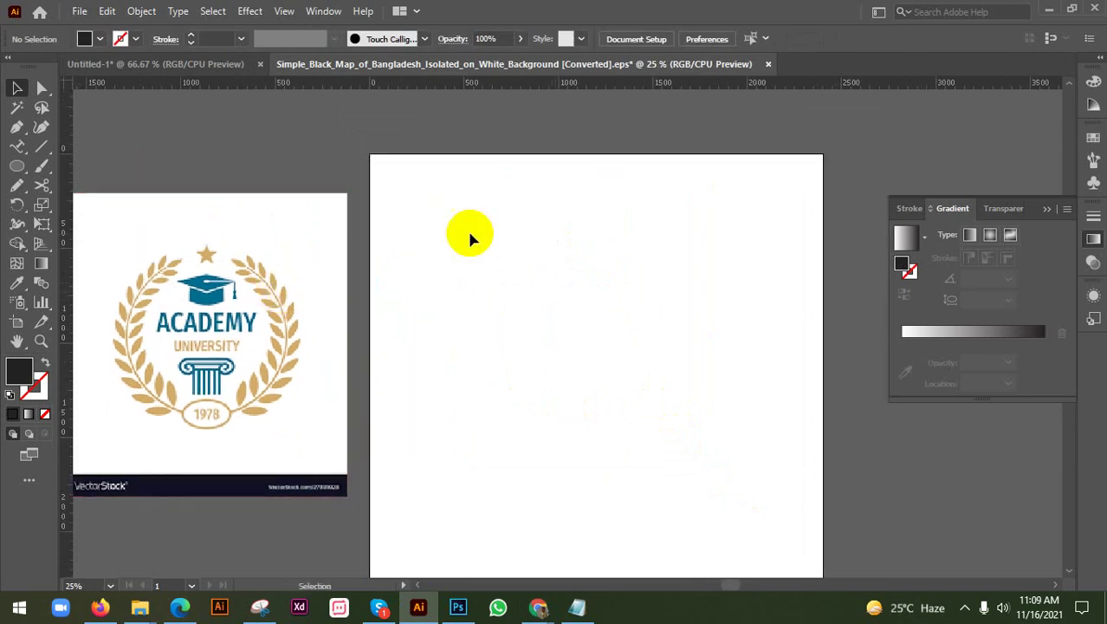
# Draw a black circle about 404 px wide in the upper part of the artboard and duplicate it sideways so both overlap
pyautogui.click(17, 167)
pyautogui.click(95, 206)
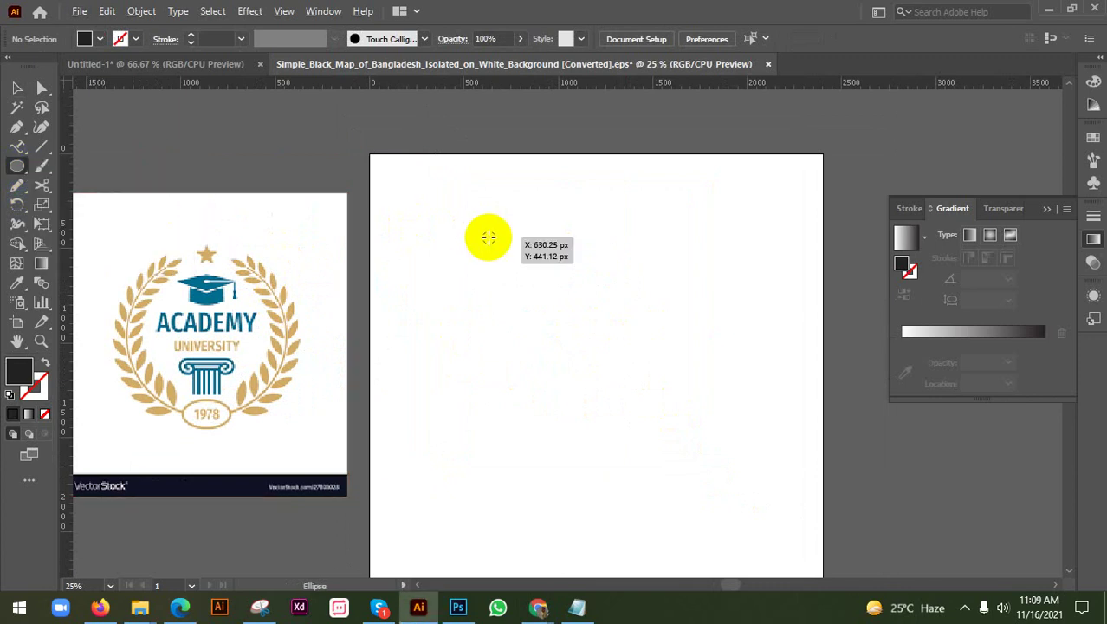
pyautogui.moveTo(488, 237); pyautogui.dragTo(527, 275)
pyautogui.click(18, 89)
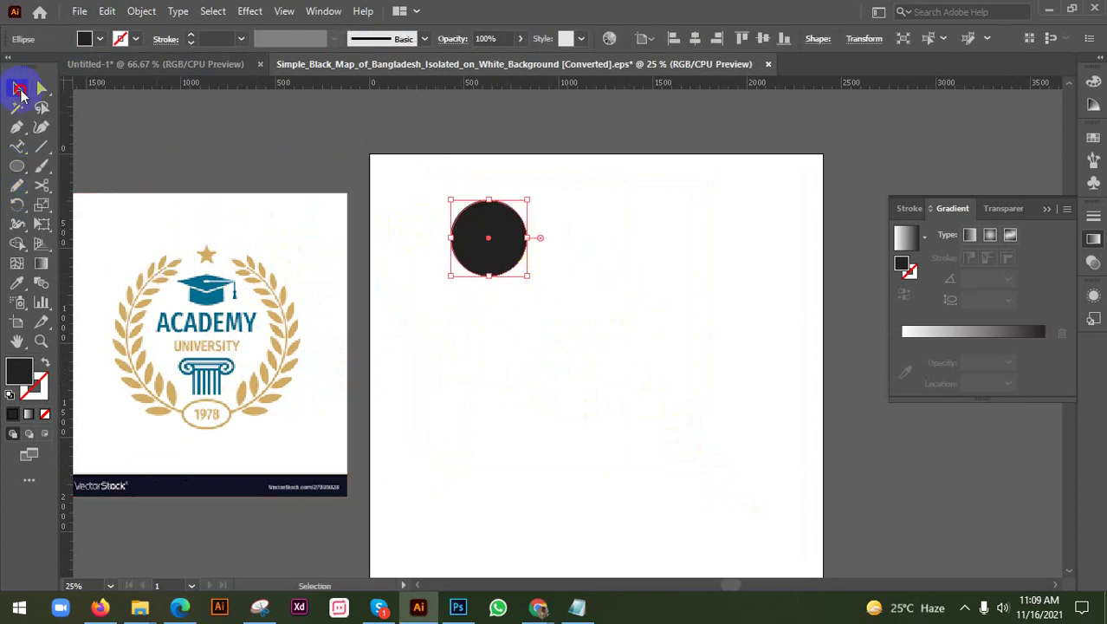
pyautogui.scroll(1, 470, 242)
pyautogui.moveTo(468, 246); pyautogui.dragTo(536, 251)
# Separate the overlap of the two circles as a leaf shape with Shape Builder and delete the leftover crescents
pyautogui.moveTo(440, 342); pyautogui.dragTo(640, 180)
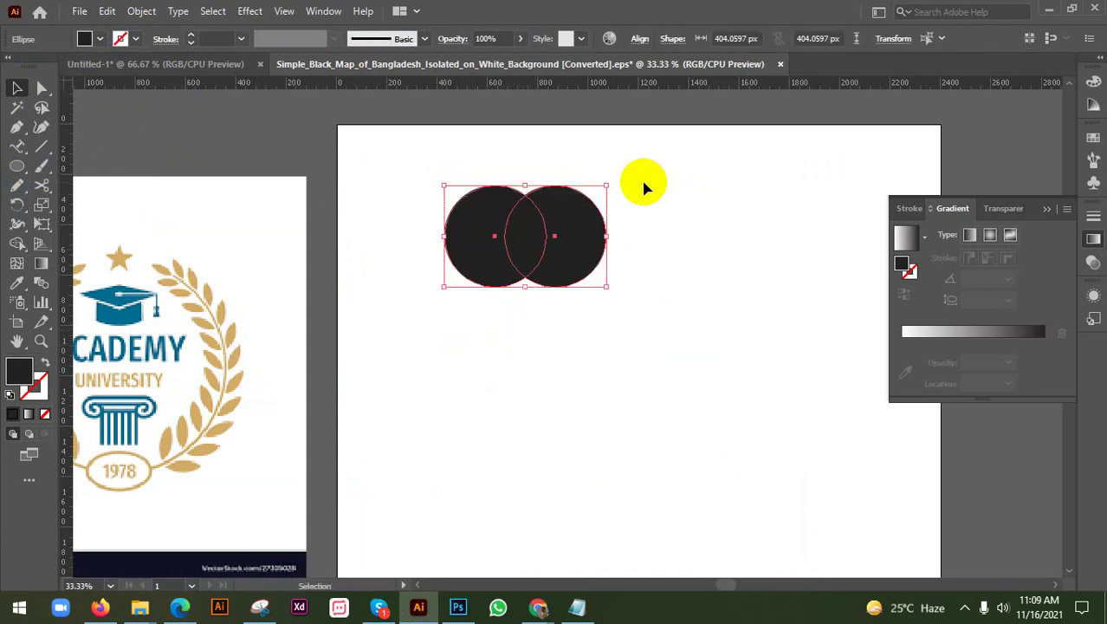
pyautogui.moveTo(17, 249); pyautogui.dragTo(129, 239)
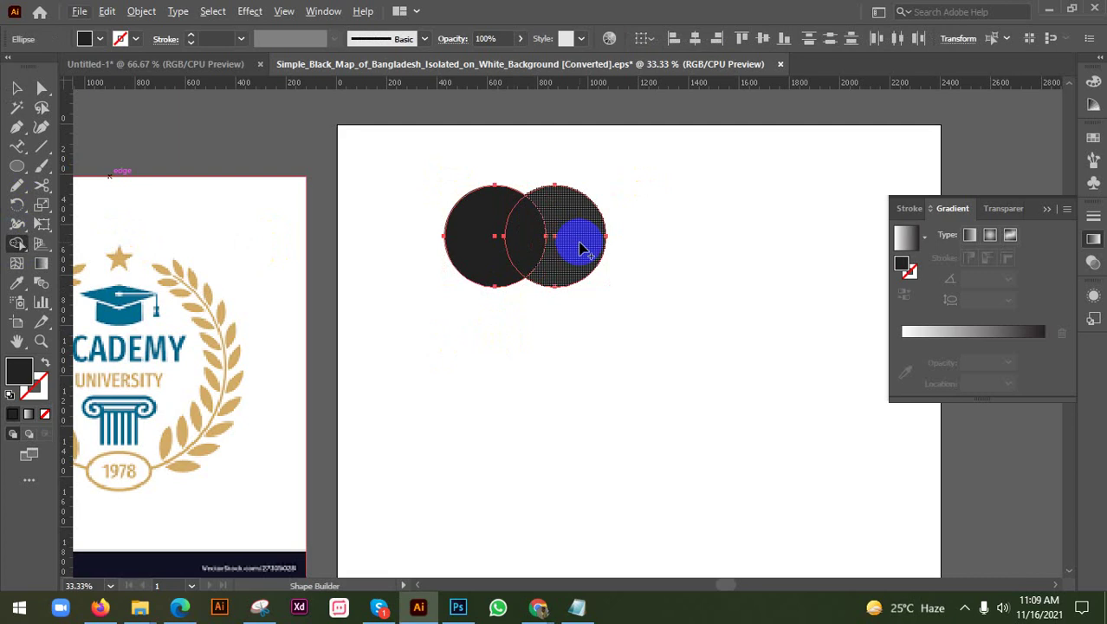
pyautogui.click(516, 243)
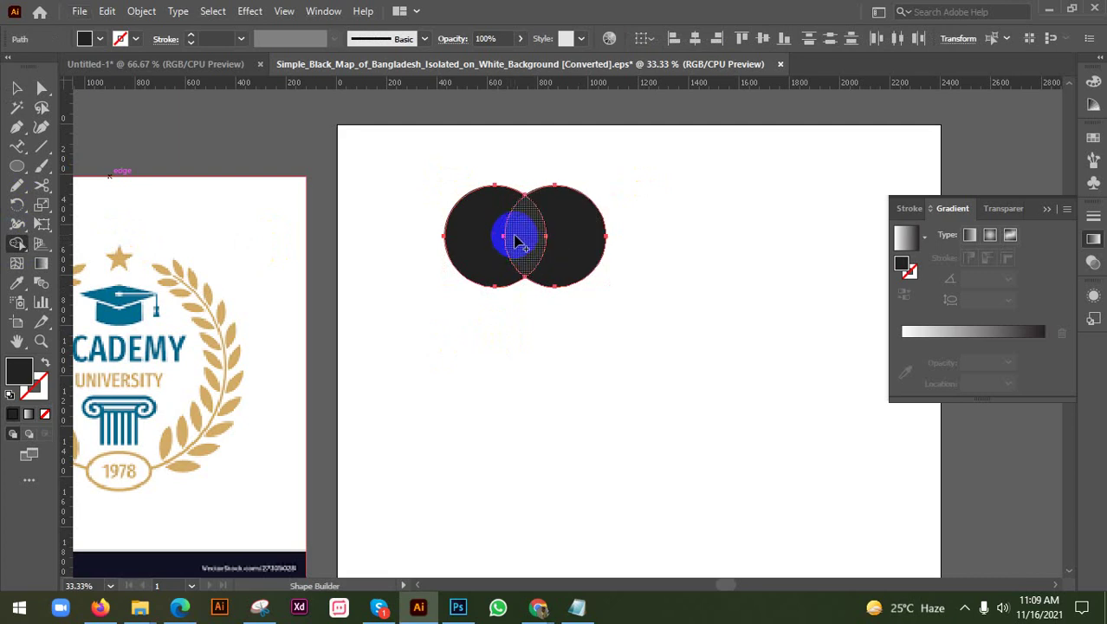
pyautogui.press('v')
pyautogui.click(526, 354)
pyautogui.moveTo(532, 244); pyautogui.dragTo(523, 351)
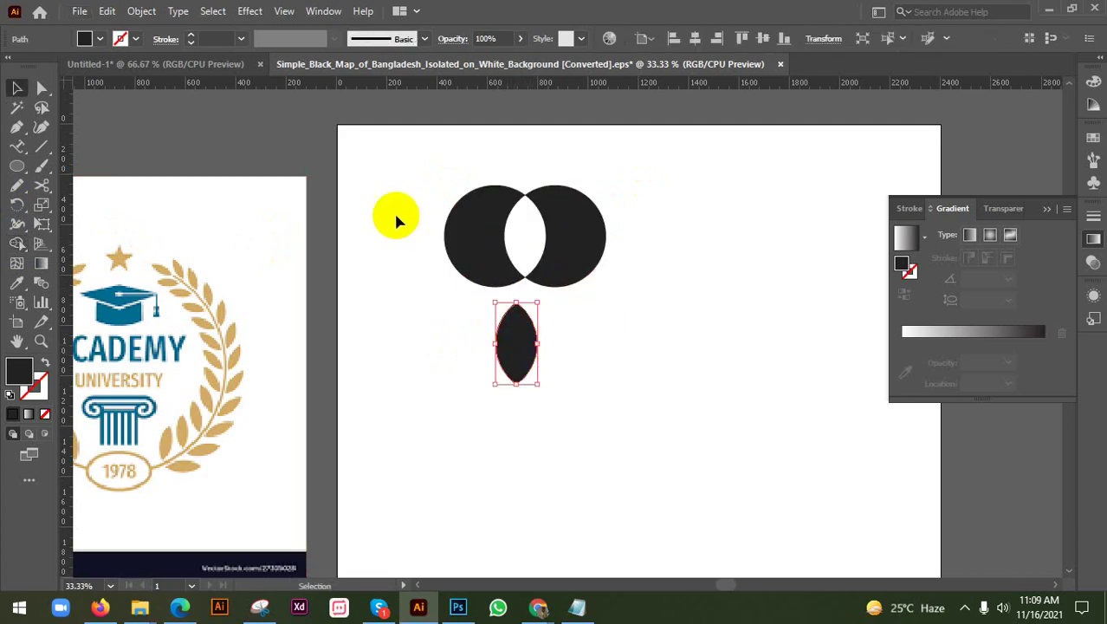
pyautogui.moveTo(395, 217); pyautogui.dragTo(579, 261)
pyautogui.press('Delete')
# Rotate the leaf shape to horizontal, scale it down and place it near the artboard's upper-left corner
pyautogui.click(518, 318)
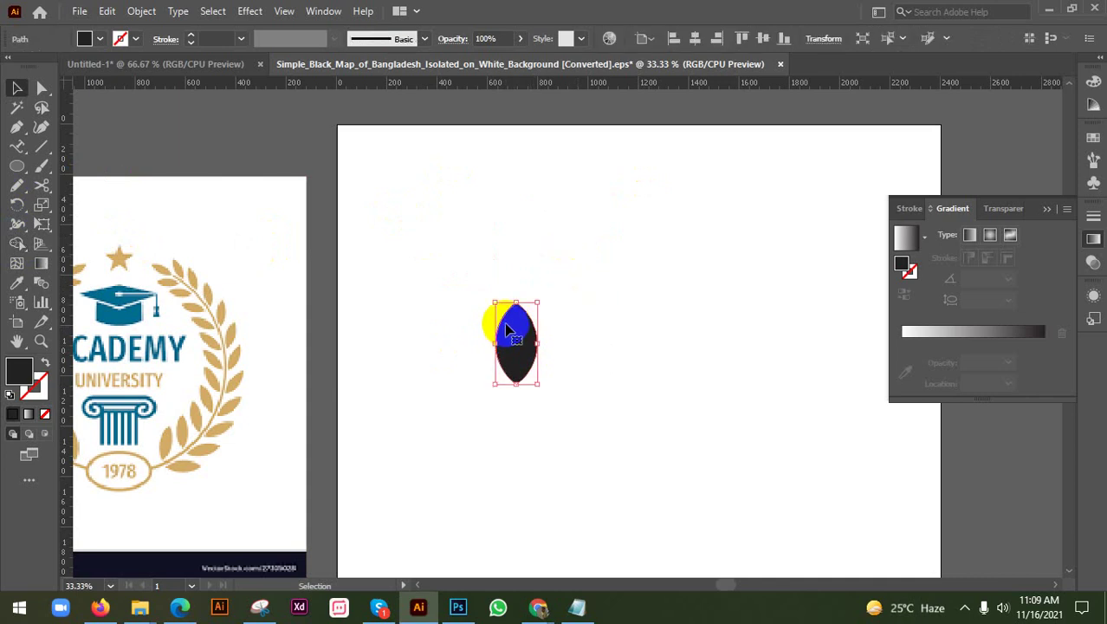
pyautogui.scroll(-1, 521, 316)
pyautogui.moveTo(533, 302); pyautogui.dragTo(411, 192)
pyautogui.click(550, 314)
pyautogui.scroll(1, 519, 324)
pyautogui.click(442, 266)
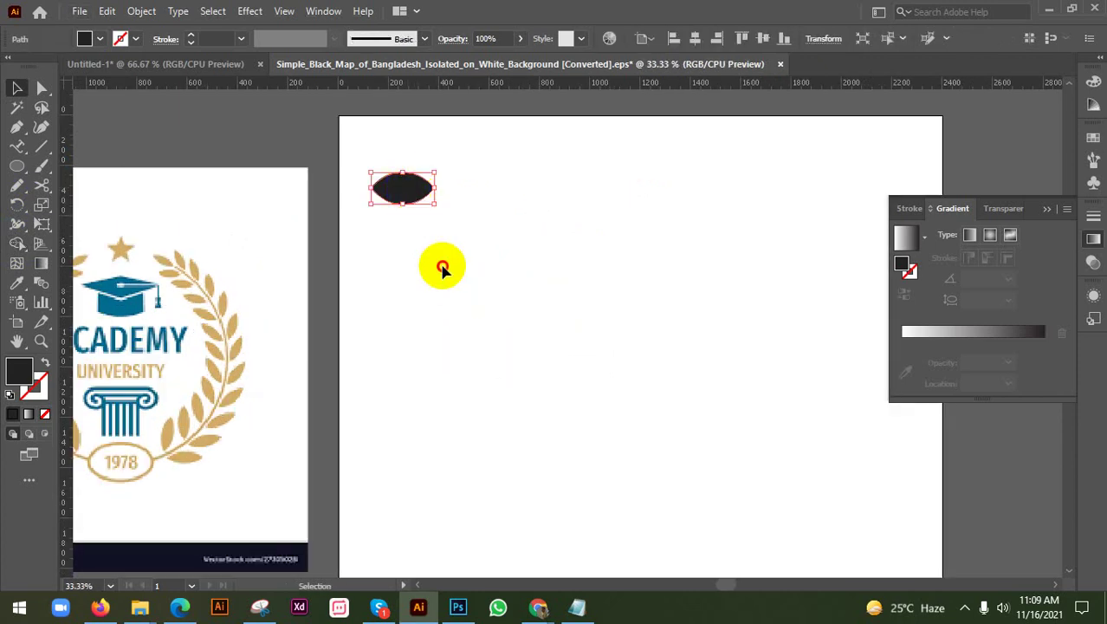
# Draw a straight horizontal line about 1664 px long across the artboard, just below the leaf
pyautogui.click(38, 147)
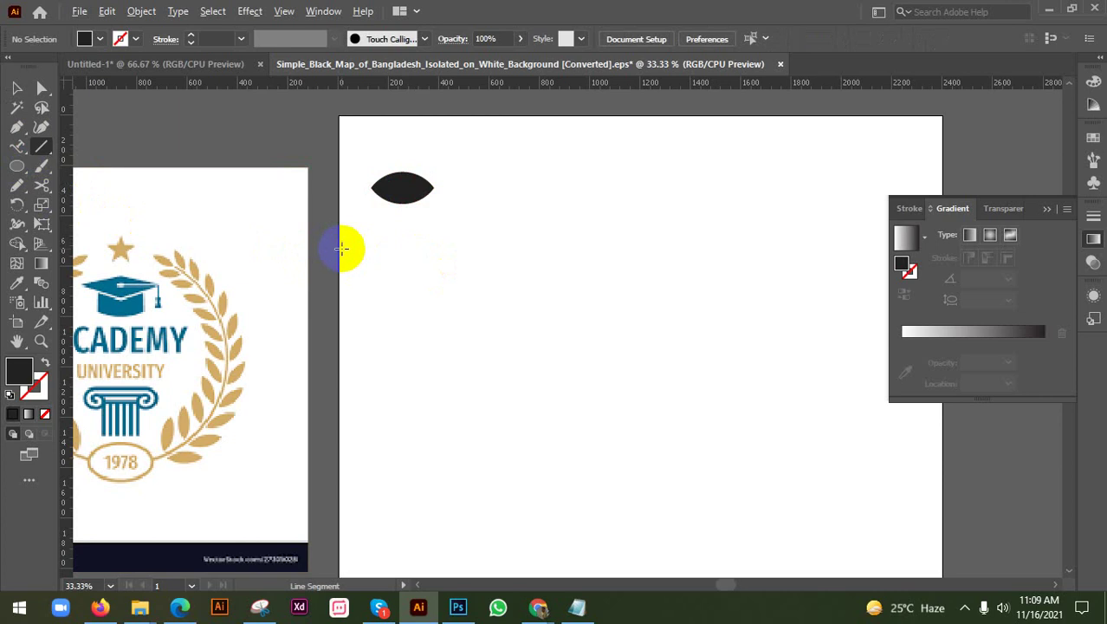
pyautogui.scroll(-1, 342, 247)
pyautogui.moveTo(363, 190); pyautogui.dragTo(747, 249)
pyautogui.click(15, 90)
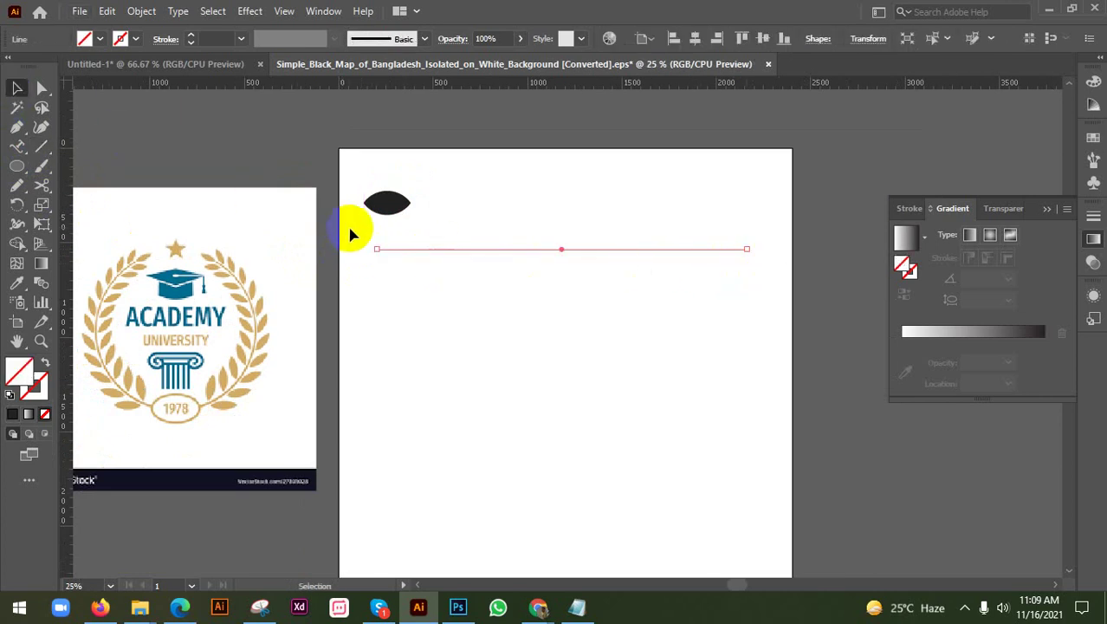
pyautogui.moveTo(374, 252); pyautogui.dragTo(432, 249)
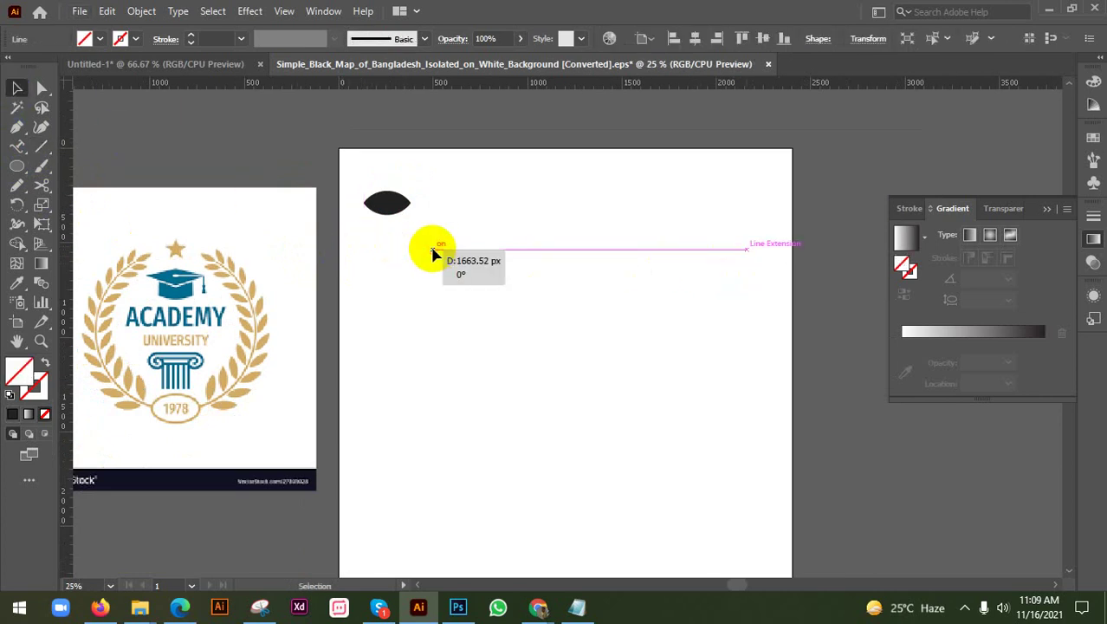
# Try colouring the line with black from the Color Picker and with blue stroke swatches
pyautogui.click(136, 38)
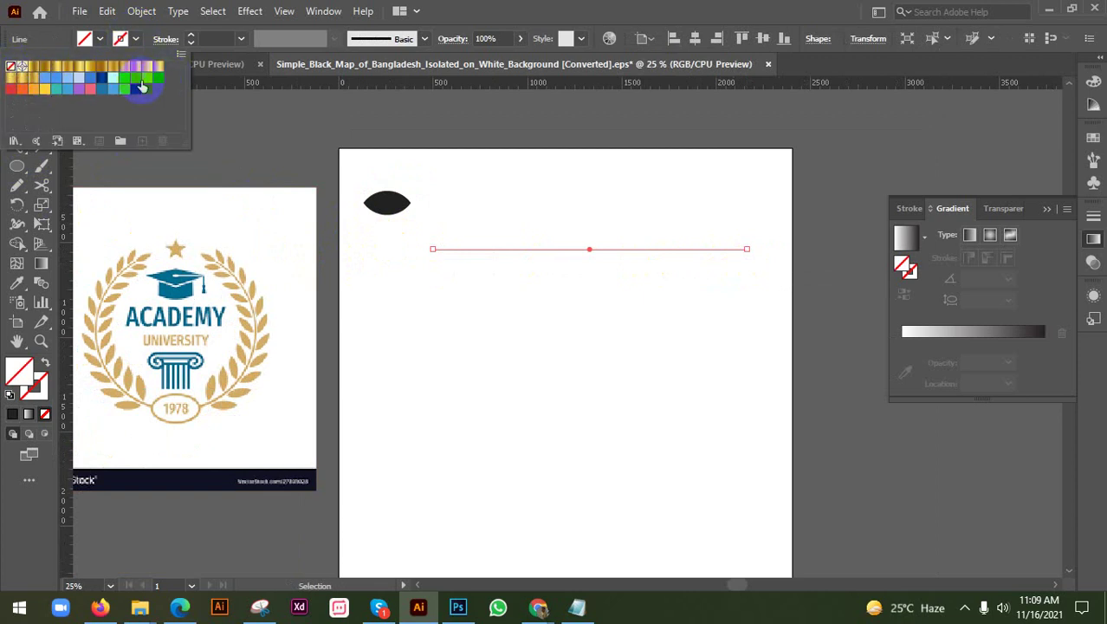
pyautogui.doubleClick(40, 383)
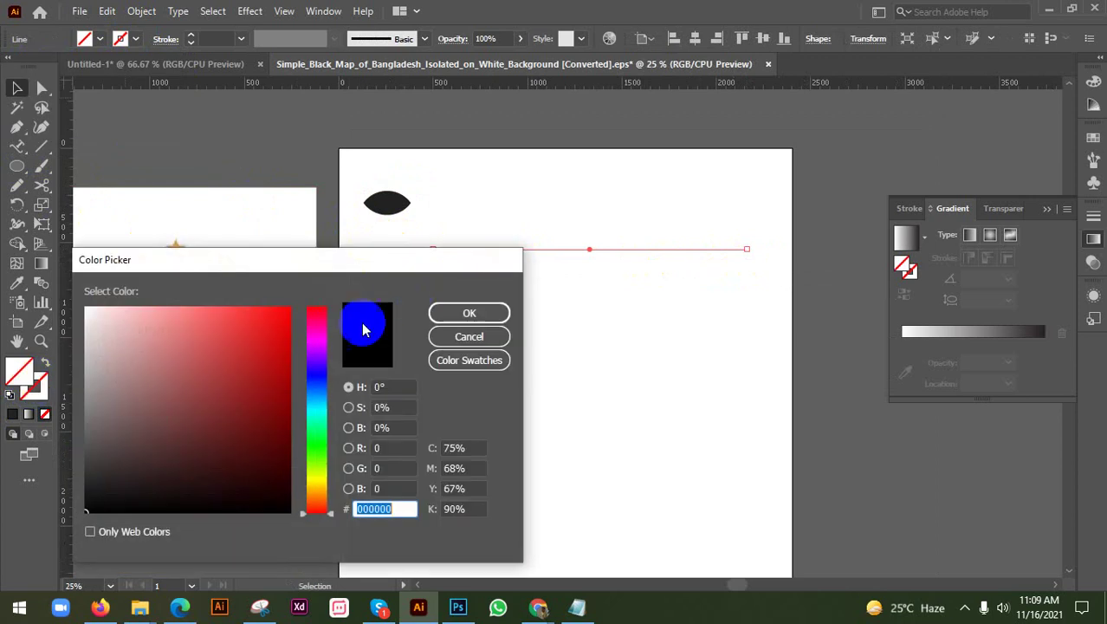
pyautogui.click(91, 509)
pyautogui.click(496, 312)
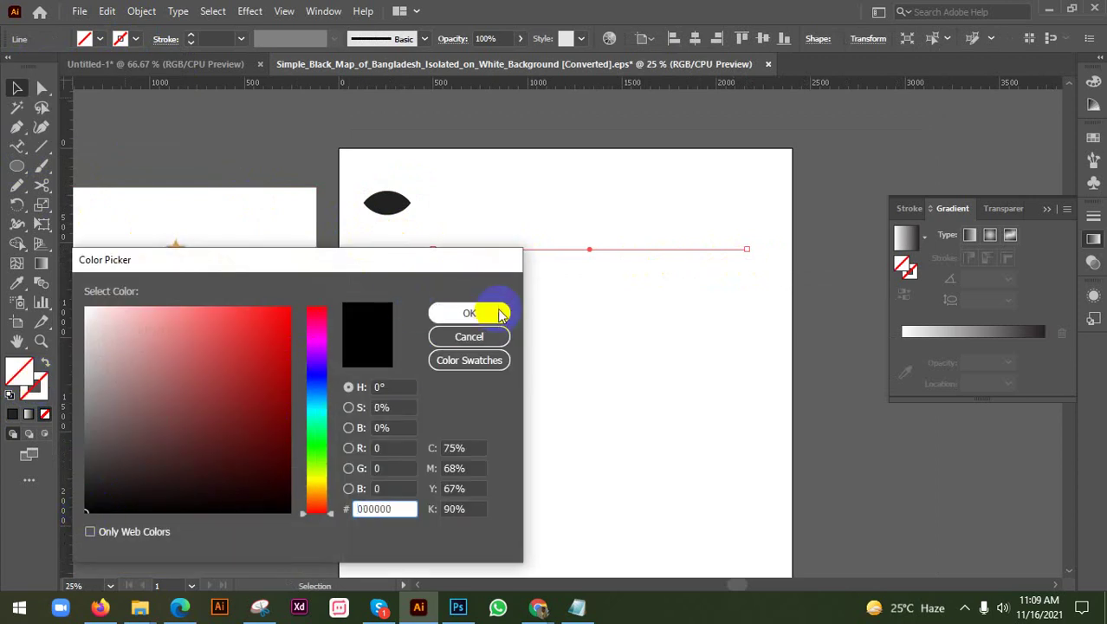
pyautogui.click(139, 40)
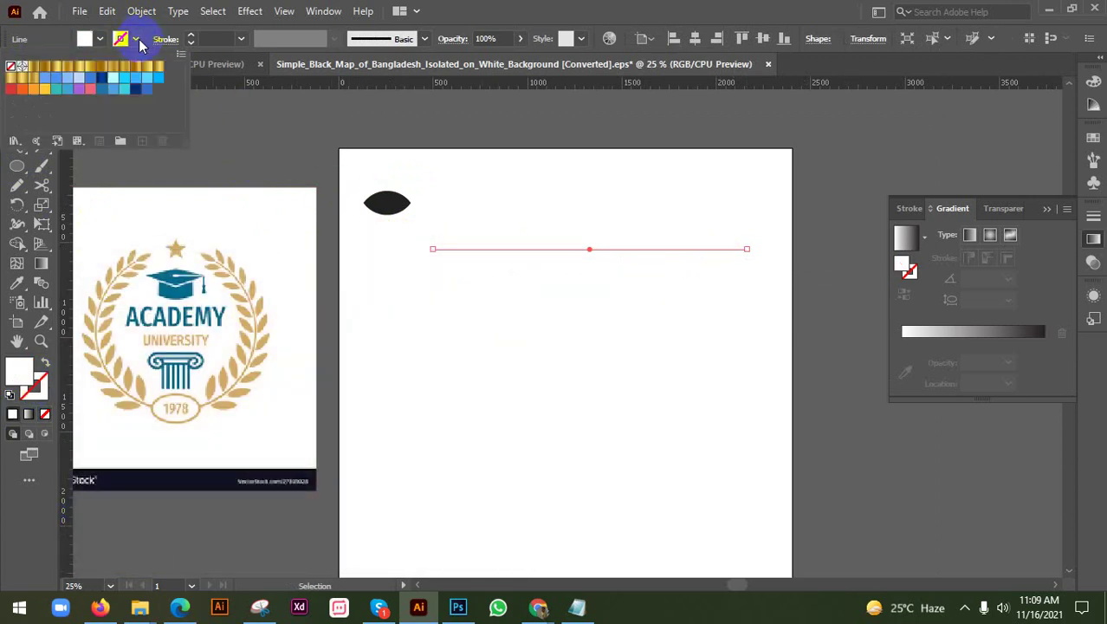
pyautogui.click(106, 82)
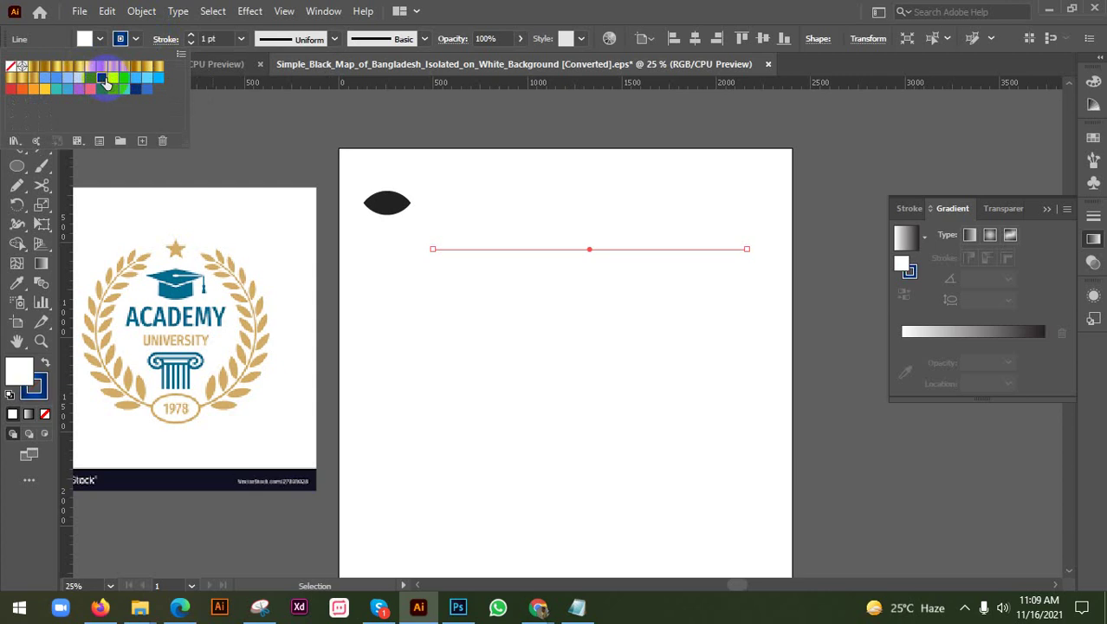
pyautogui.click(53, 81)
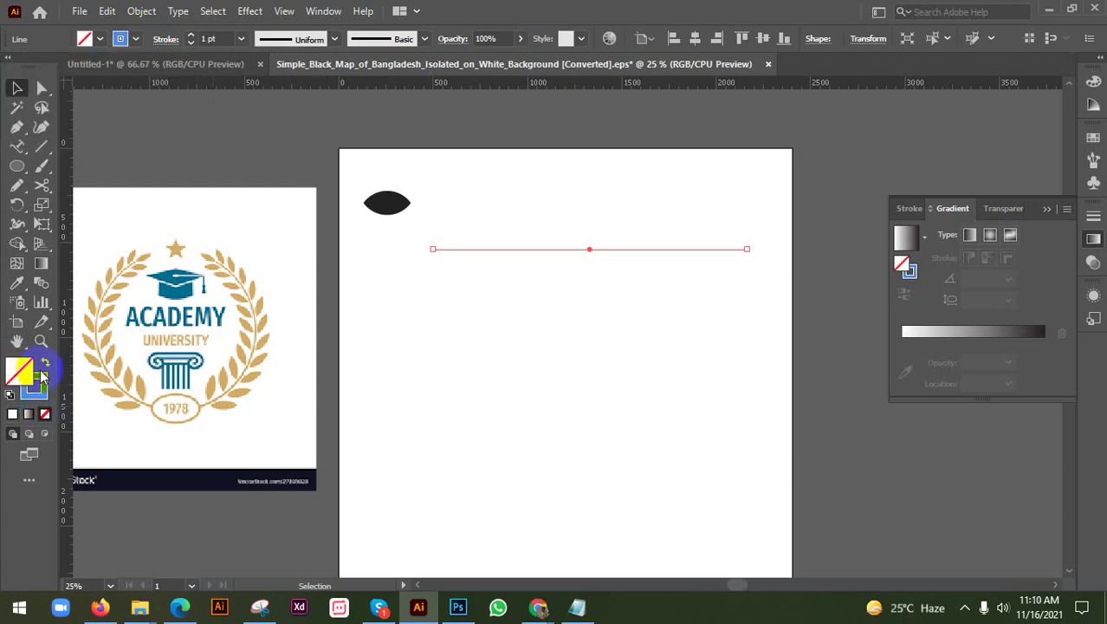
# Set the horizontal line's stroke colour to black (000000)
pyautogui.doubleClick(41, 386)
pyautogui.moveTo(178, 491); pyautogui.dragTo(82, 518)
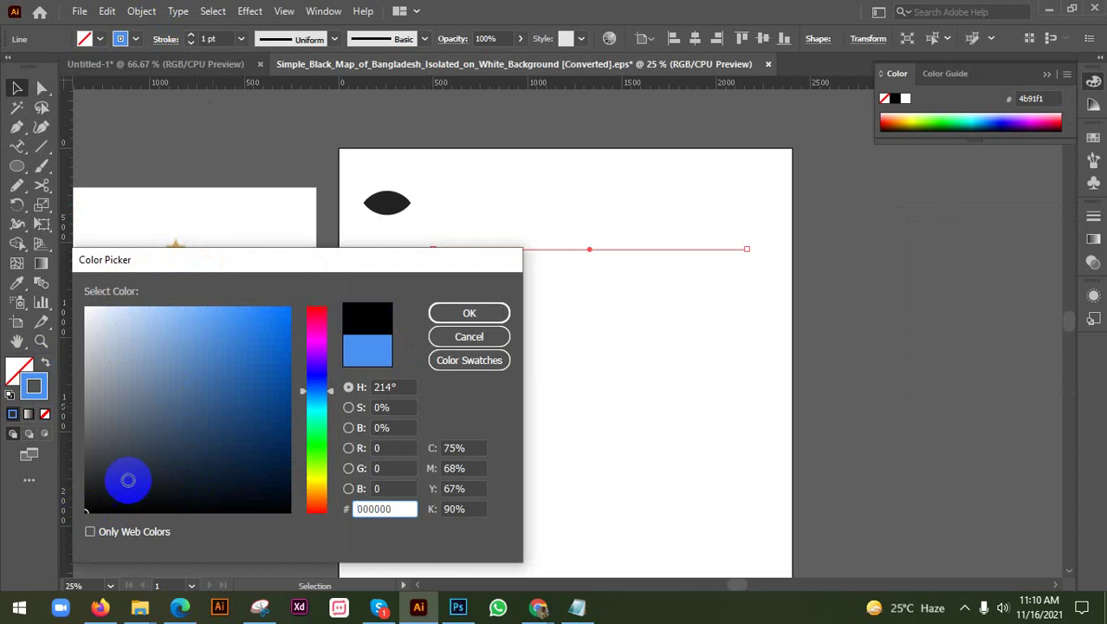
pyautogui.click(470, 313)
pyautogui.click(478, 301)
pyautogui.moveTo(511, 282); pyautogui.dragTo(598, 228)
# Thicken the horizontal line's stroke, trying 10 pt first and settling on 20 pt
pyautogui.click(241, 39)
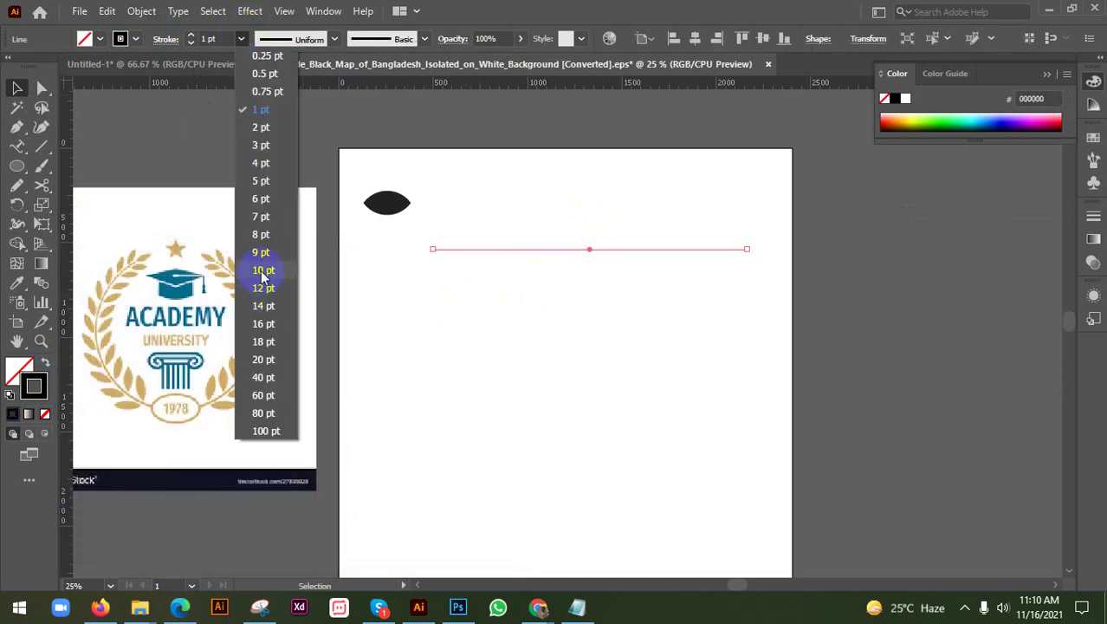
pyautogui.click(262, 271)
pyautogui.click(556, 289)
pyautogui.moveTo(494, 214); pyautogui.dragTo(516, 260)
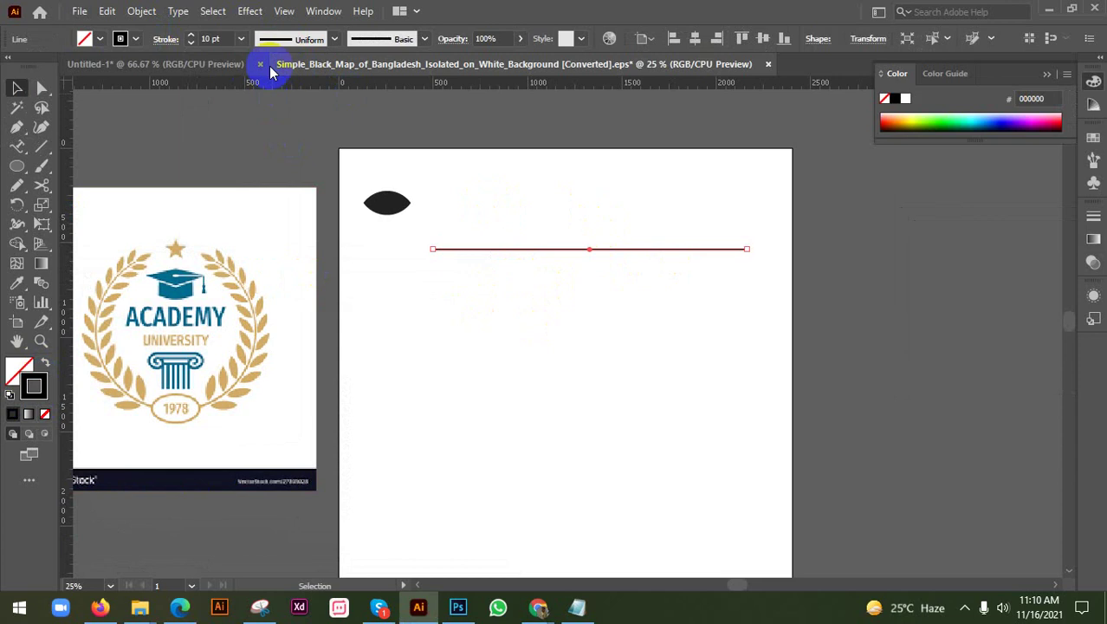
pyautogui.click(241, 38)
pyautogui.click(261, 360)
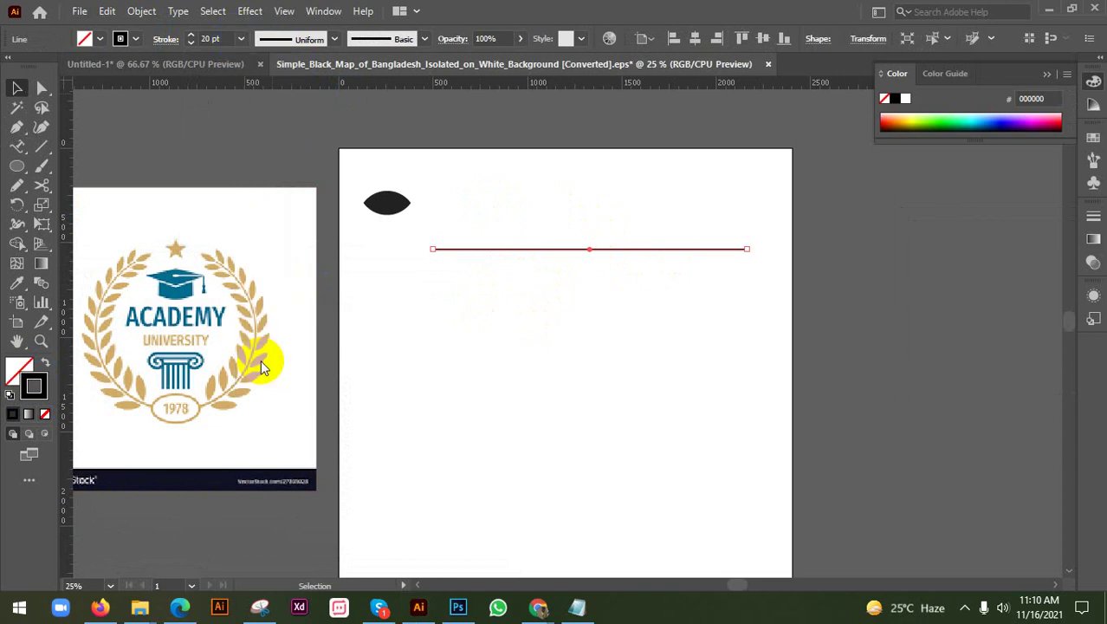
# Select the horizontal line and taper its stroke with the triangular Width Profile 4, thick at its start and pointed at its end
pyautogui.click(621, 305)
pyautogui.scroll(1, 620, 305)
pyautogui.scroll(1, 621, 302)
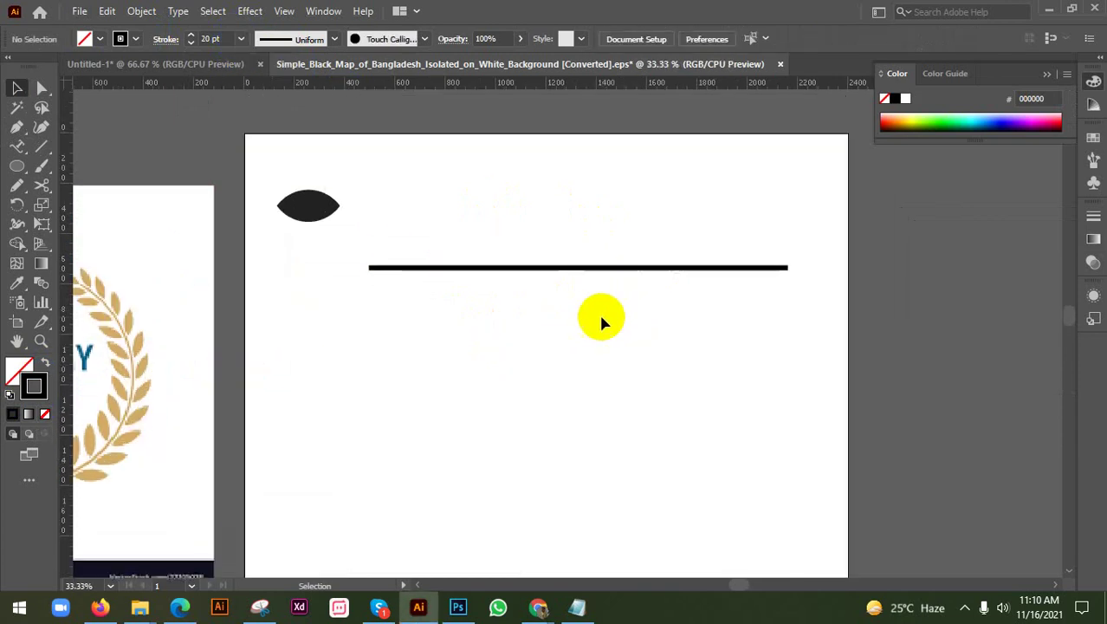
pyautogui.moveTo(601, 317); pyautogui.dragTo(699, 192)
pyautogui.click(630, 362)
pyautogui.moveTo(585, 386); pyautogui.dragTo(637, 217)
pyautogui.click(298, 44)
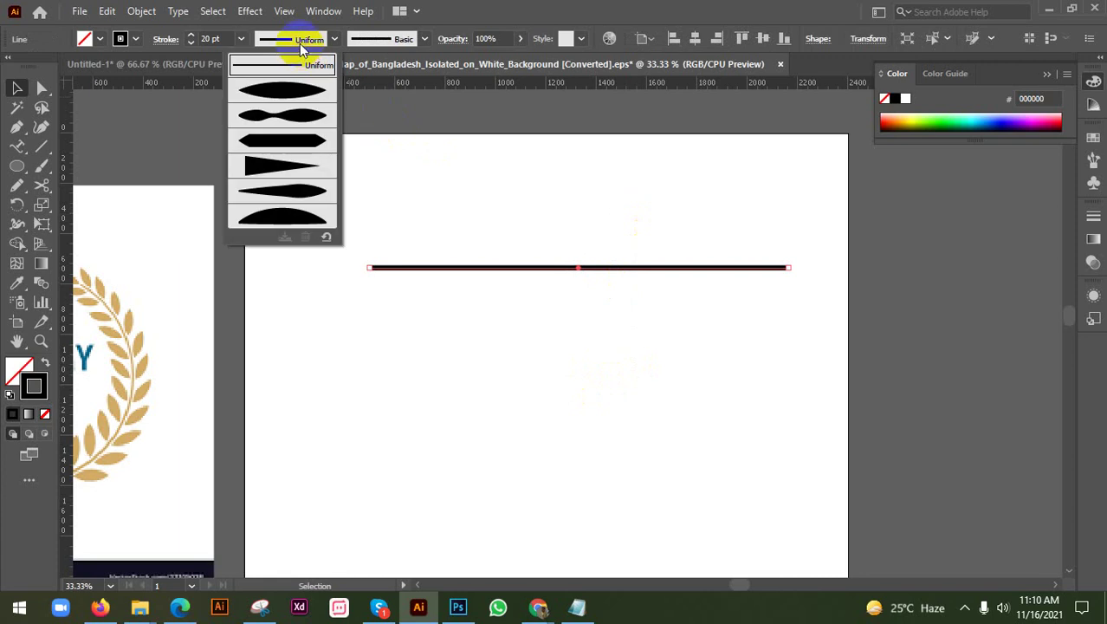
pyautogui.click(275, 172)
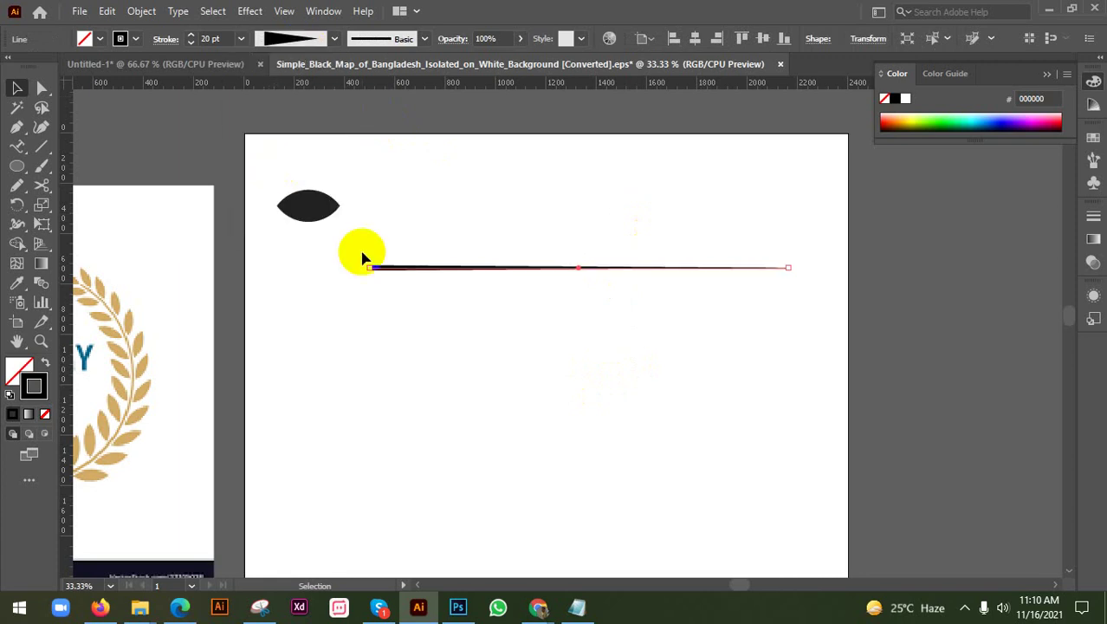
pyautogui.click(277, 40)
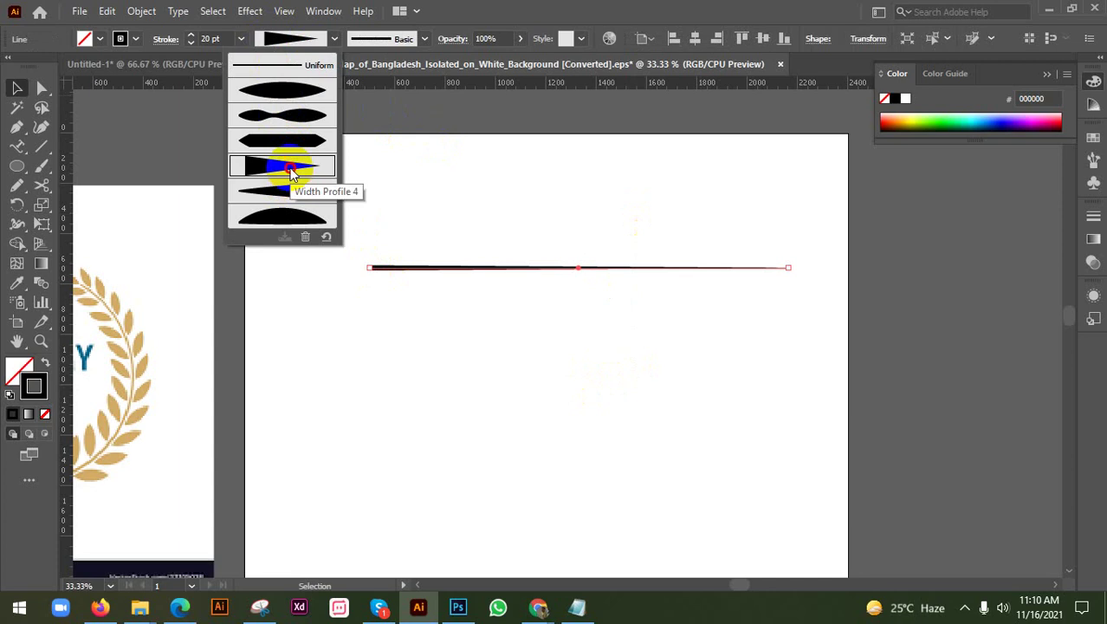
pyautogui.click(291, 171)
pyautogui.click(564, 356)
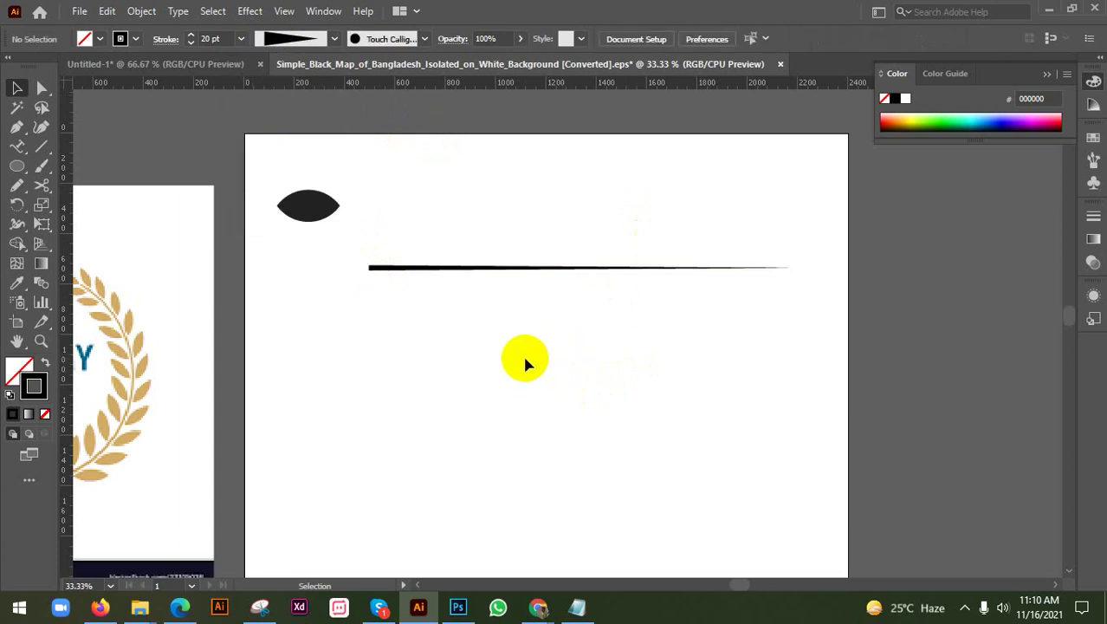
# Move the tapered line slightly down and towards the artboard's left edge
pyautogui.scroll(-1, 523, 353)
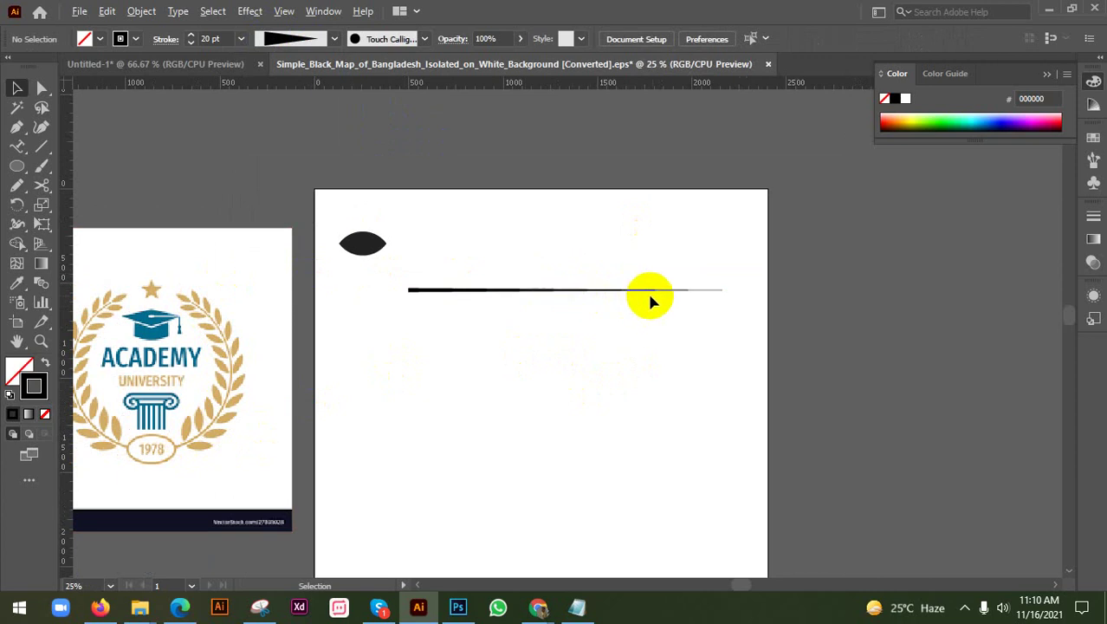
pyautogui.scroll(2, 732, 343)
pyautogui.scroll(-2, 706, 329)
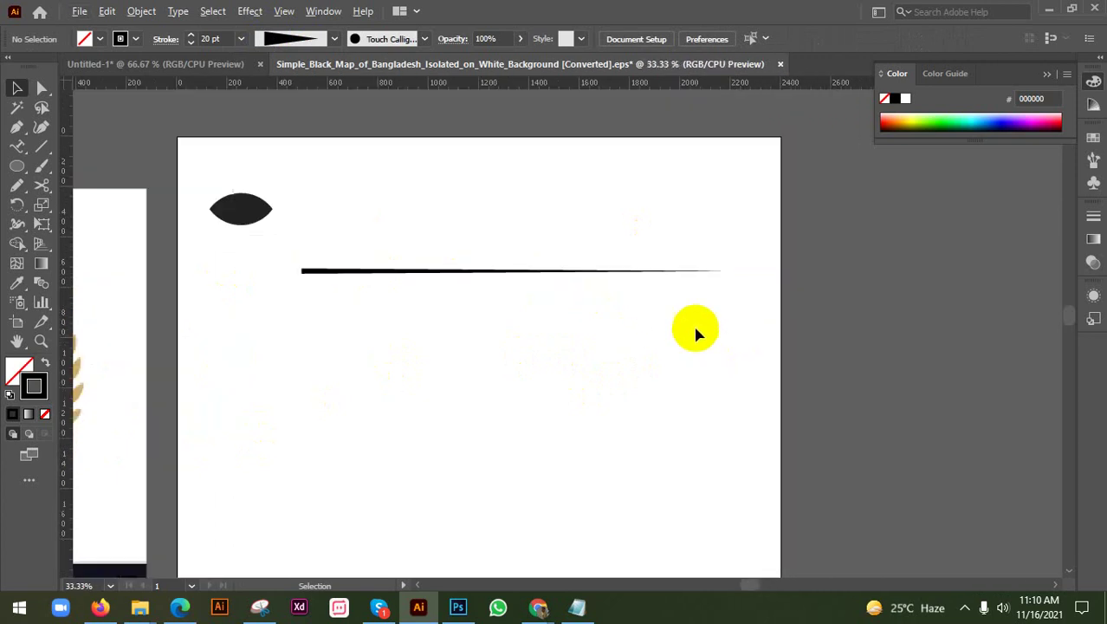
pyautogui.moveTo(322, 273); pyautogui.dragTo(312, 296)
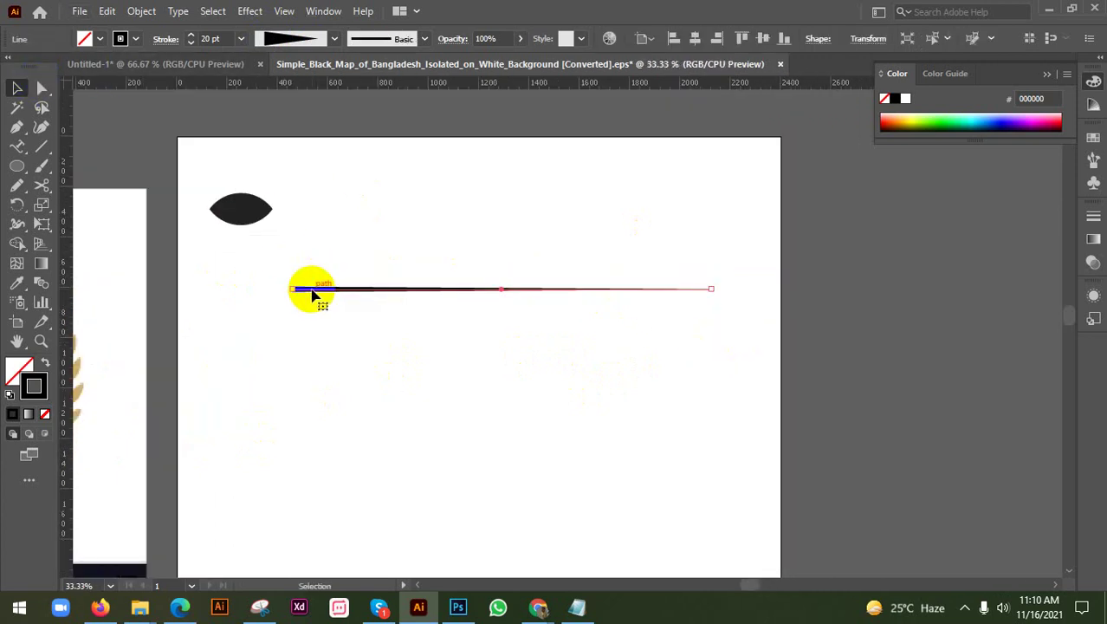
pyautogui.scroll(-1, 355, 303)
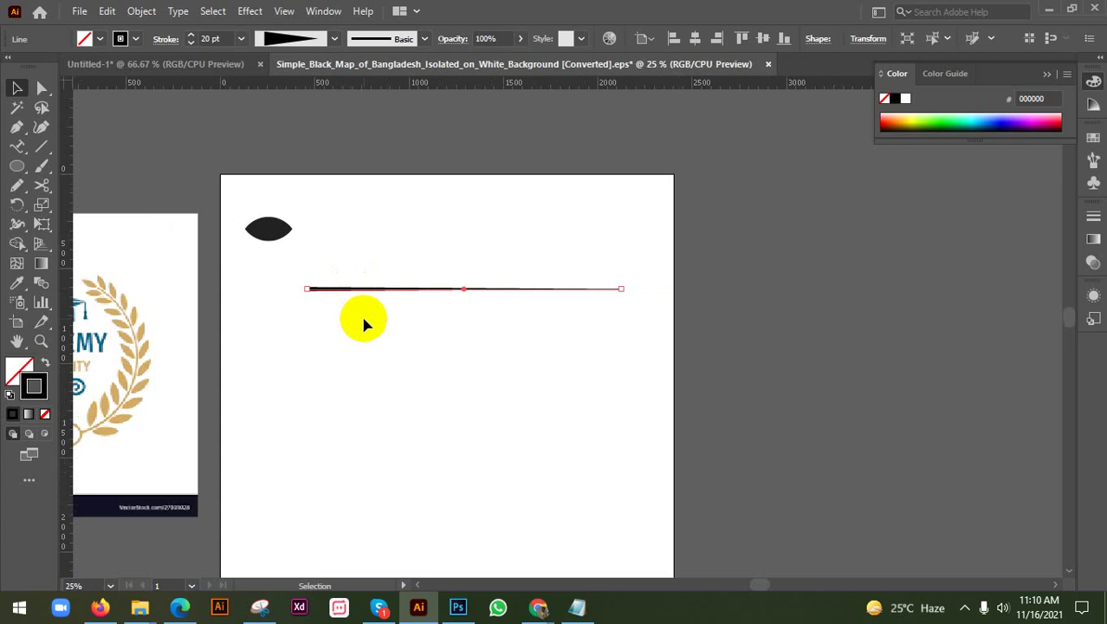
# Duplicate the leaf, keeping one in the artboard's upper-left corner and the other above the line's thick end
pyautogui.click(265, 244)
pyautogui.moveTo(265, 243); pyautogui.dragTo(167, 131)
pyautogui.scroll(1, 353, 271)
pyautogui.scroll(1, 354, 271)
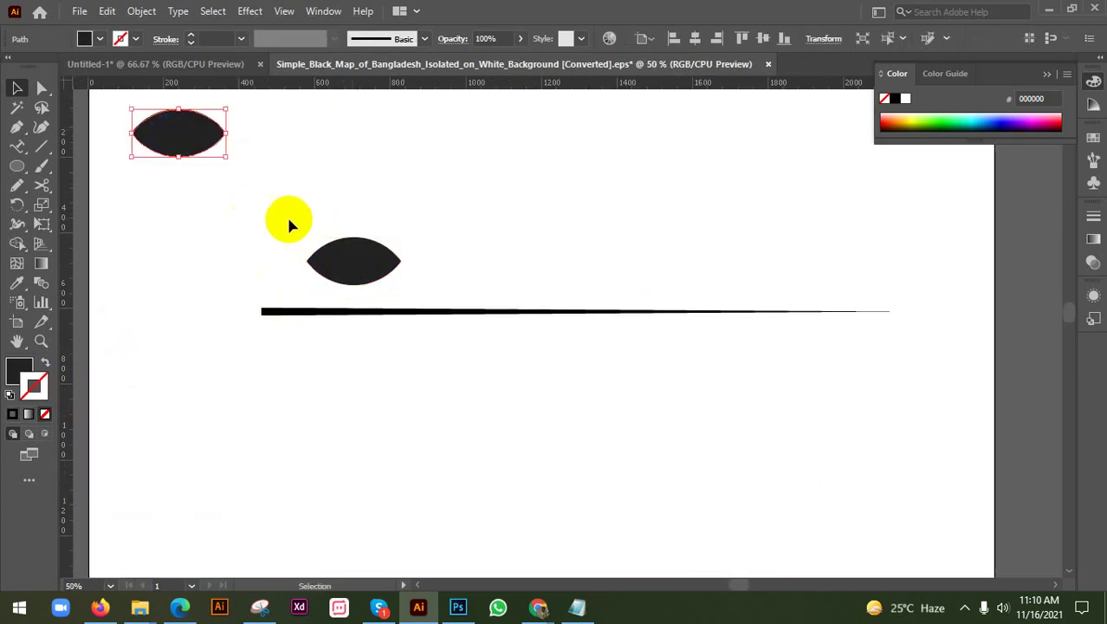
pyautogui.scroll(-2, 312, 246)
# Tilt the leaf above the line about 45°, seat its base near the line's thick end and shrink it
pyautogui.click(343, 256)
pyautogui.moveTo(343, 254); pyautogui.dragTo(370, 240)
pyautogui.scroll(1, 337, 279)
pyautogui.moveTo(336, 279); pyautogui.dragTo(312, 271)
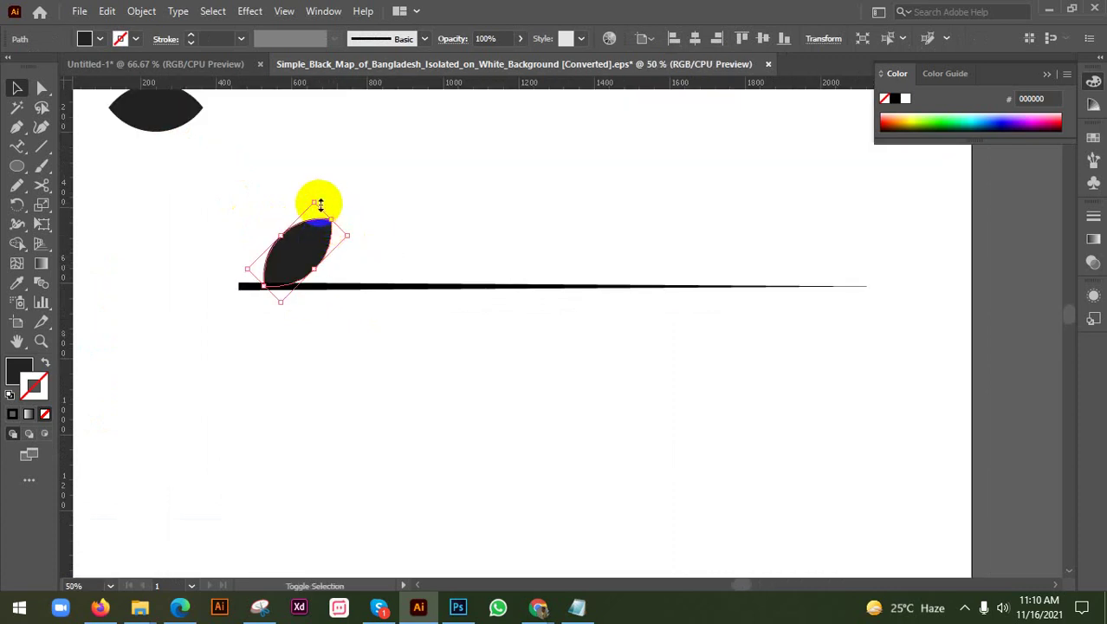
pyautogui.moveTo(316, 203); pyautogui.dragTo(334, 250)
pyautogui.click(356, 245)
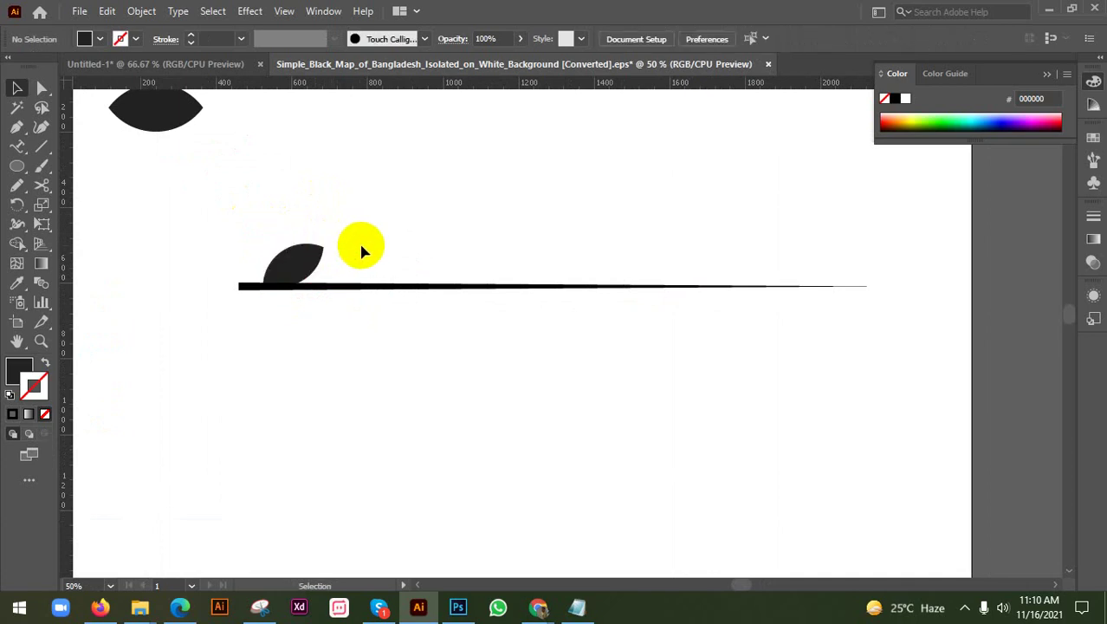
# Sample the line's black onto the small leaf with the Eyedropper and swap fill and stroke to give it a solid fill
pyautogui.click(298, 259)
pyautogui.click(17, 282)
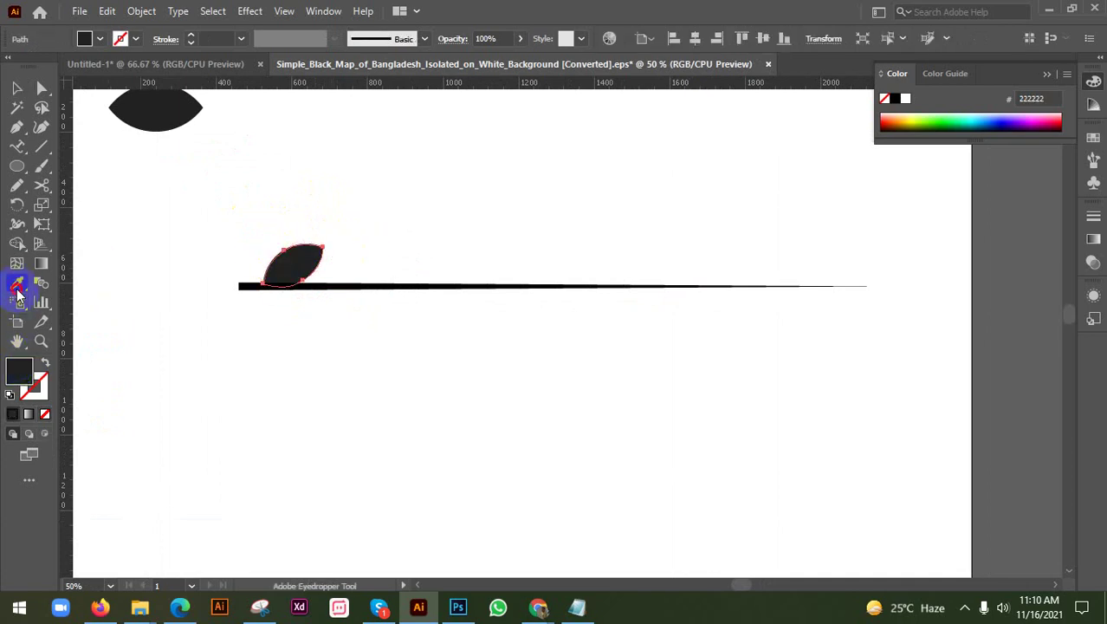
pyautogui.click(343, 287)
pyautogui.click(53, 375)
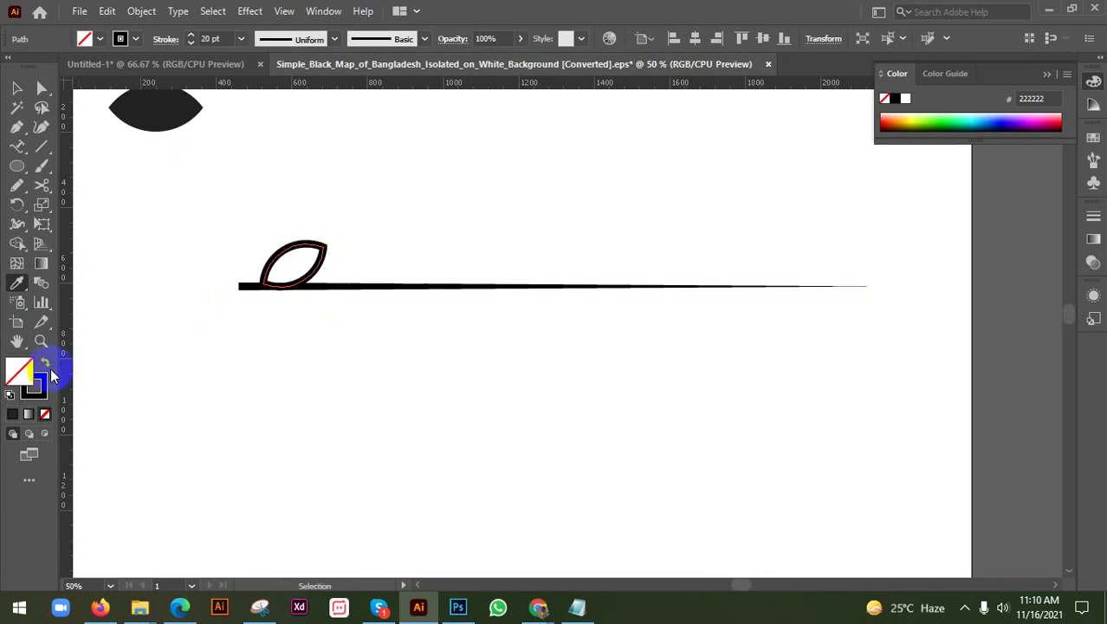
pyautogui.click(47, 364)
pyautogui.press('v')
pyautogui.click(281, 357)
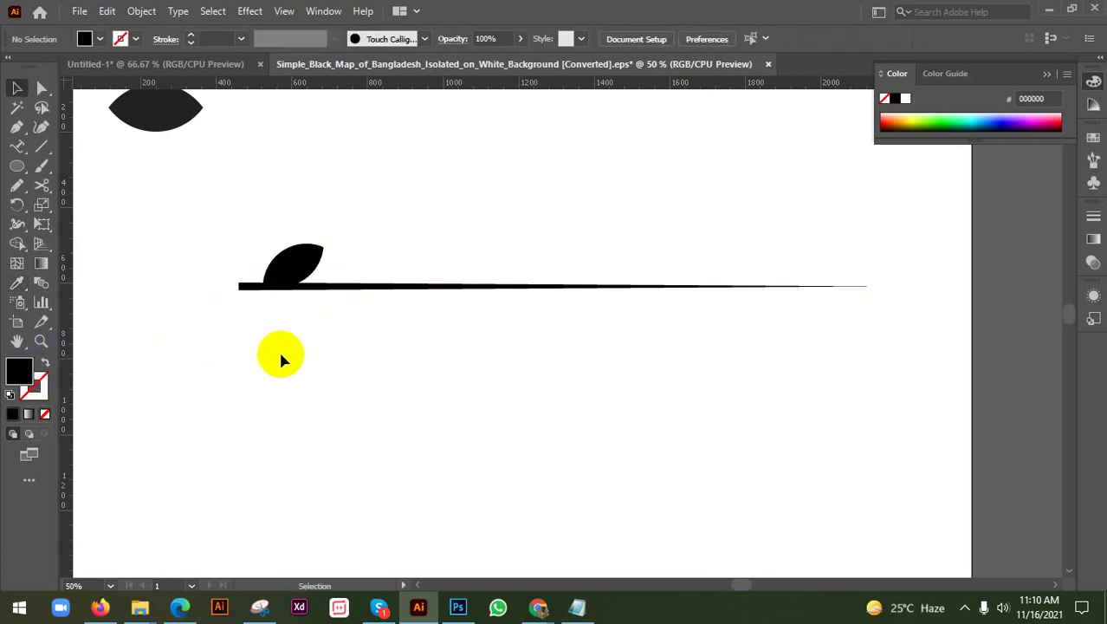
# Copy the small leaf together with the tapered line to the empty area above the artboard
pyautogui.scroll(-2, 314, 332)
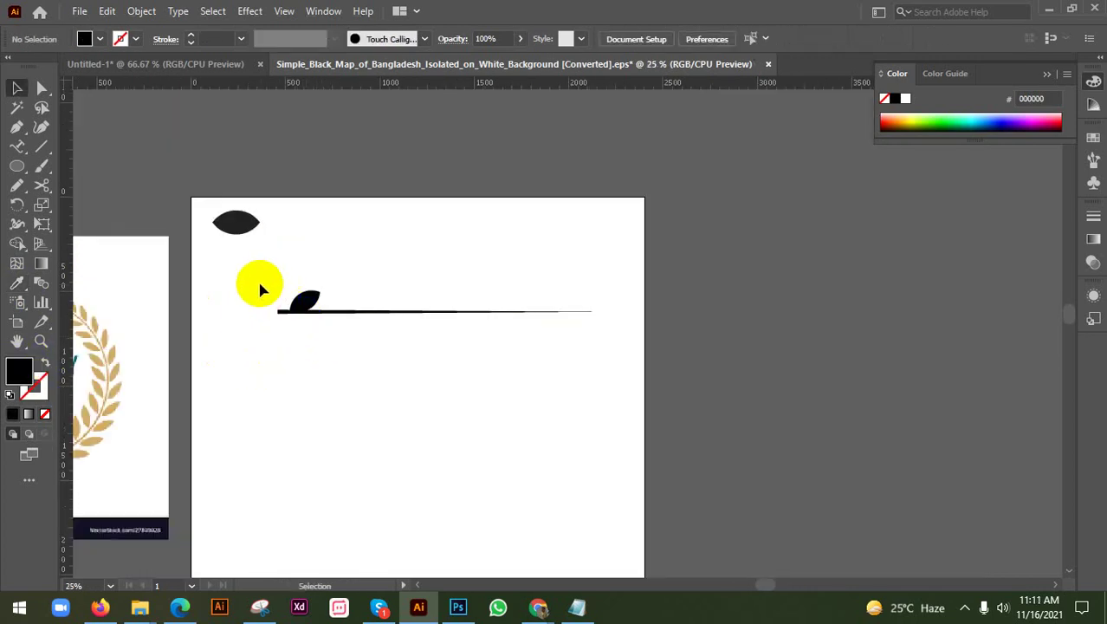
pyautogui.moveTo(256, 287); pyautogui.dragTo(310, 149)
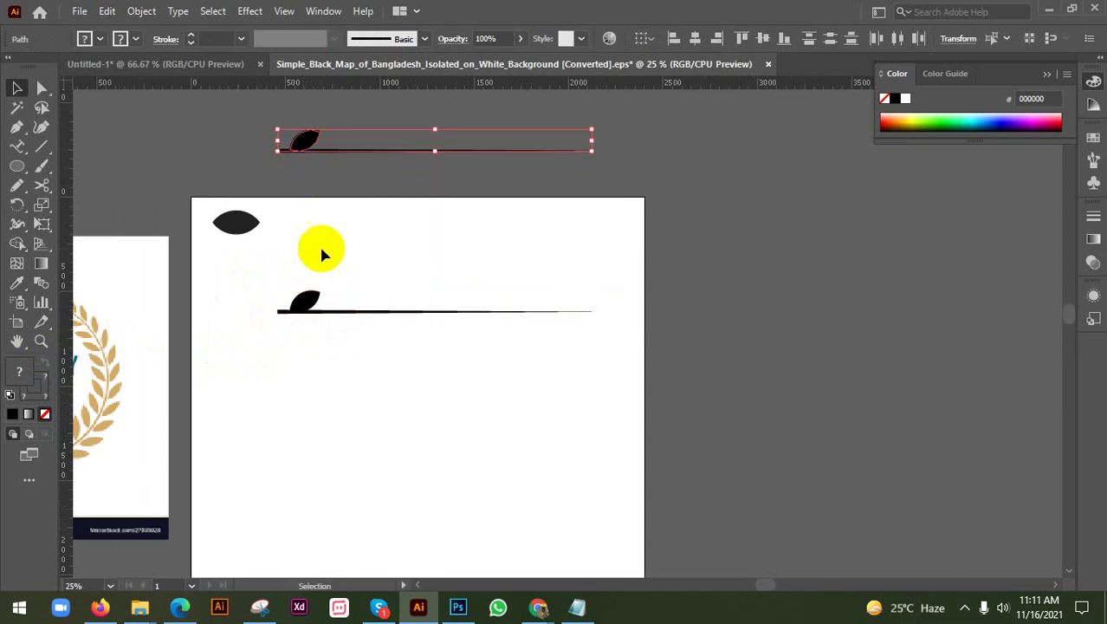
pyautogui.click(339, 351)
# Nudge the small leaf on the artboard slightly up and rotate it a little so its base tip meets the line
pyautogui.scroll(1, 280, 323)
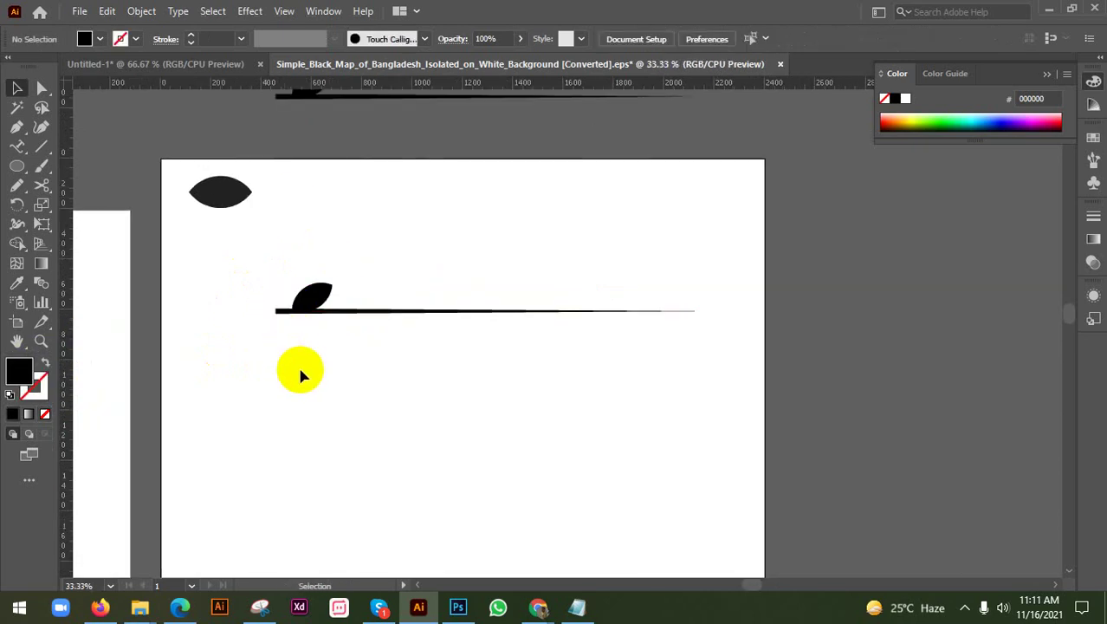
pyautogui.scroll(1, 299, 368)
pyautogui.click(316, 249)
pyautogui.scroll(-2, 327, 245)
pyautogui.moveTo(327, 245); pyautogui.dragTo(354, 260)
pyautogui.scroll(1, 353, 260)
pyautogui.scroll(1, 402, 247)
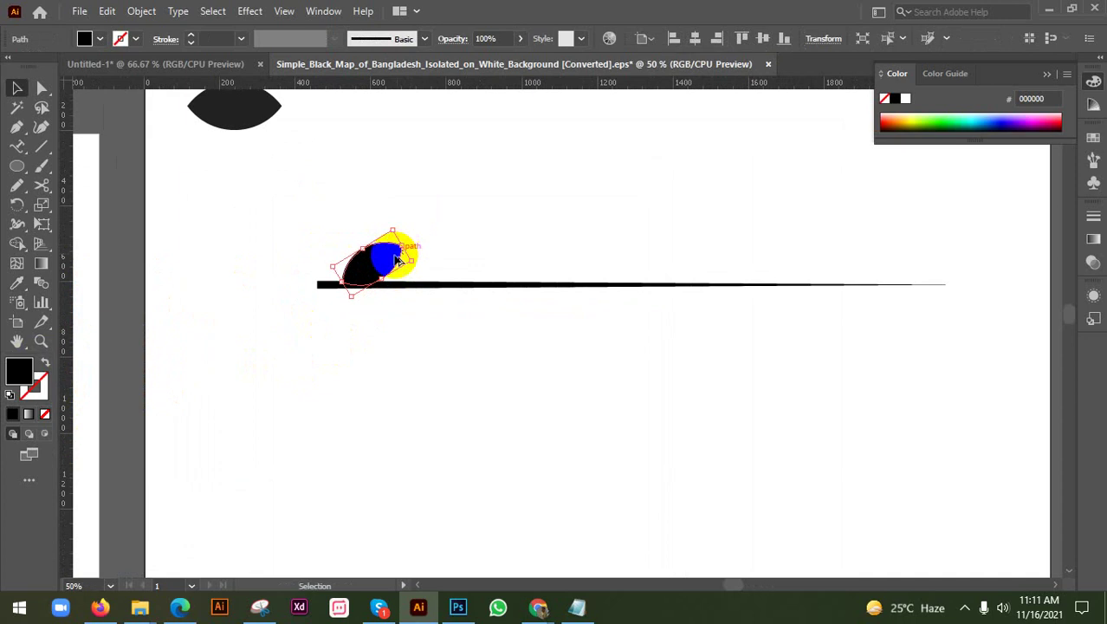
pyautogui.scroll(-1, 394, 260)
pyautogui.scroll(2, 366, 264)
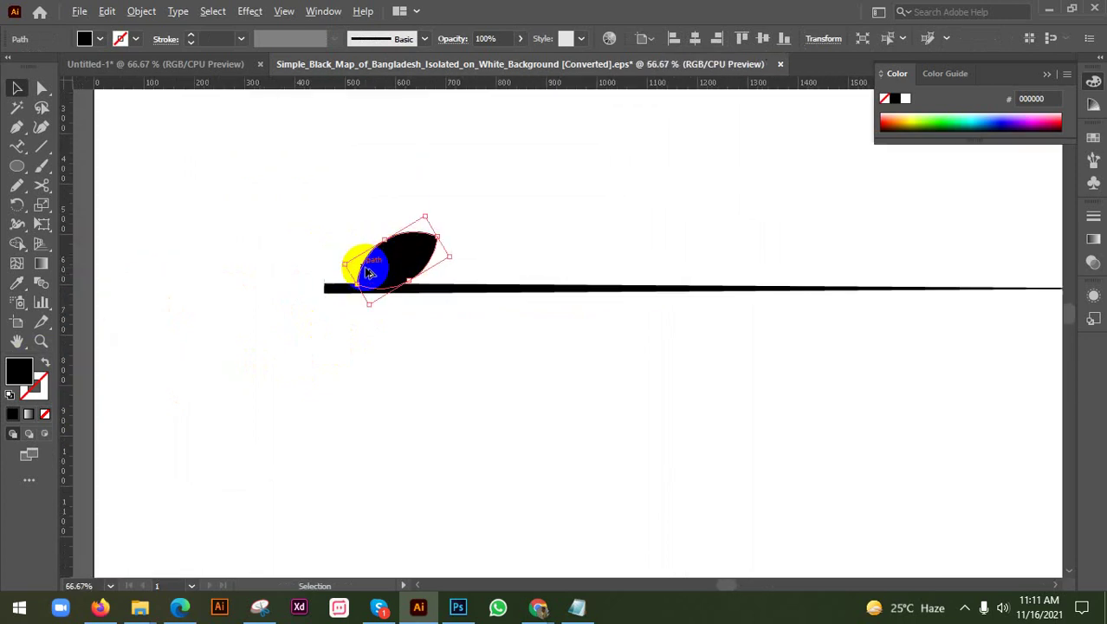
pyautogui.moveTo(366, 268); pyautogui.dragTo(362, 261)
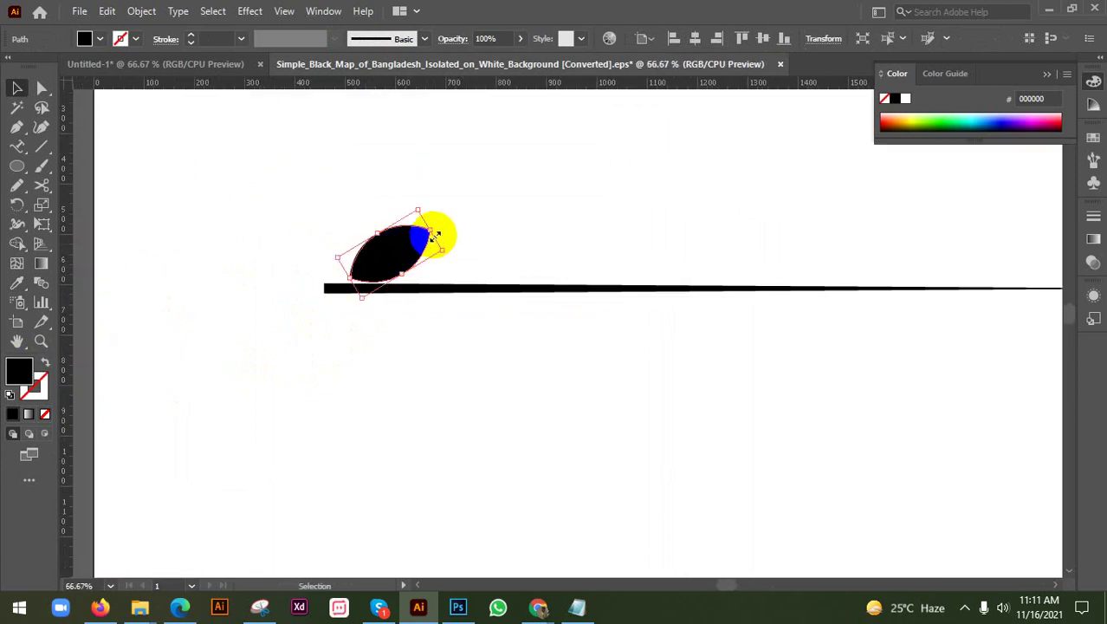
pyautogui.moveTo(436, 232); pyautogui.dragTo(437, 226)
pyautogui.click(432, 317)
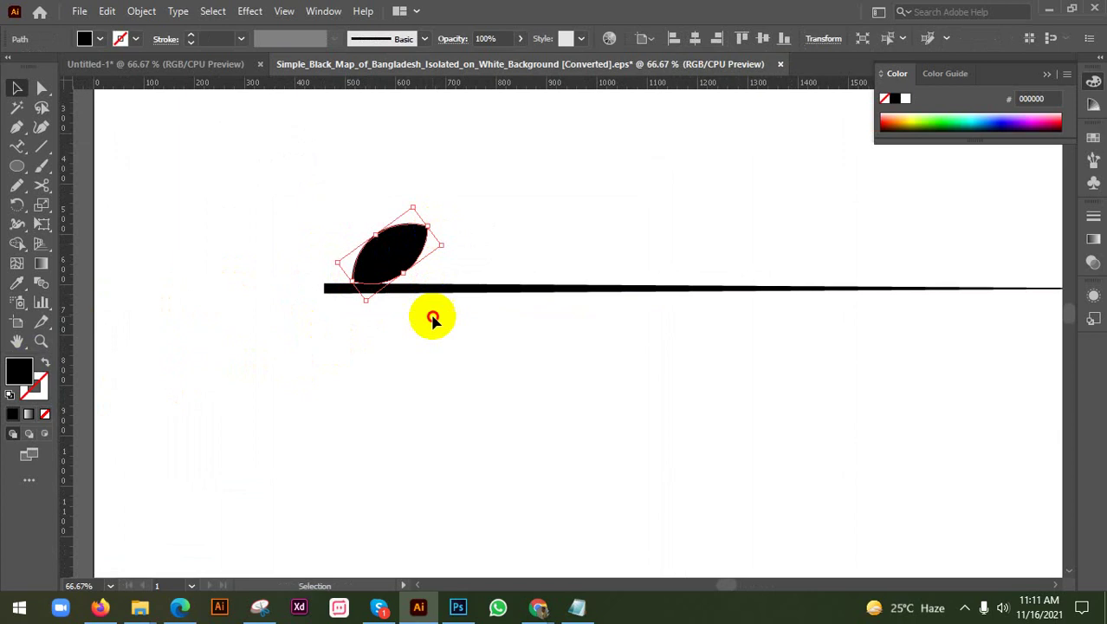
# Start a Distort & Transform > Transform effect on the small leaf with 10 copies, keeping the artwork uncovered by the dialog
pyautogui.scroll(-3, 400, 328)
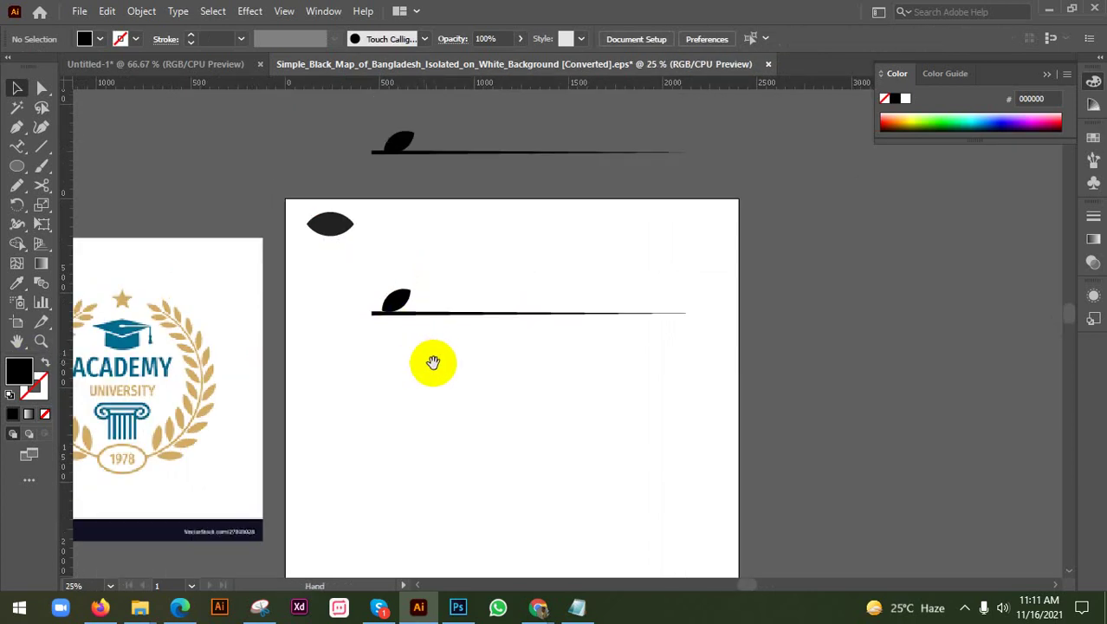
pyautogui.moveTo(425, 359); pyautogui.dragTo(352, 348)
pyautogui.scroll(1, 308, 317)
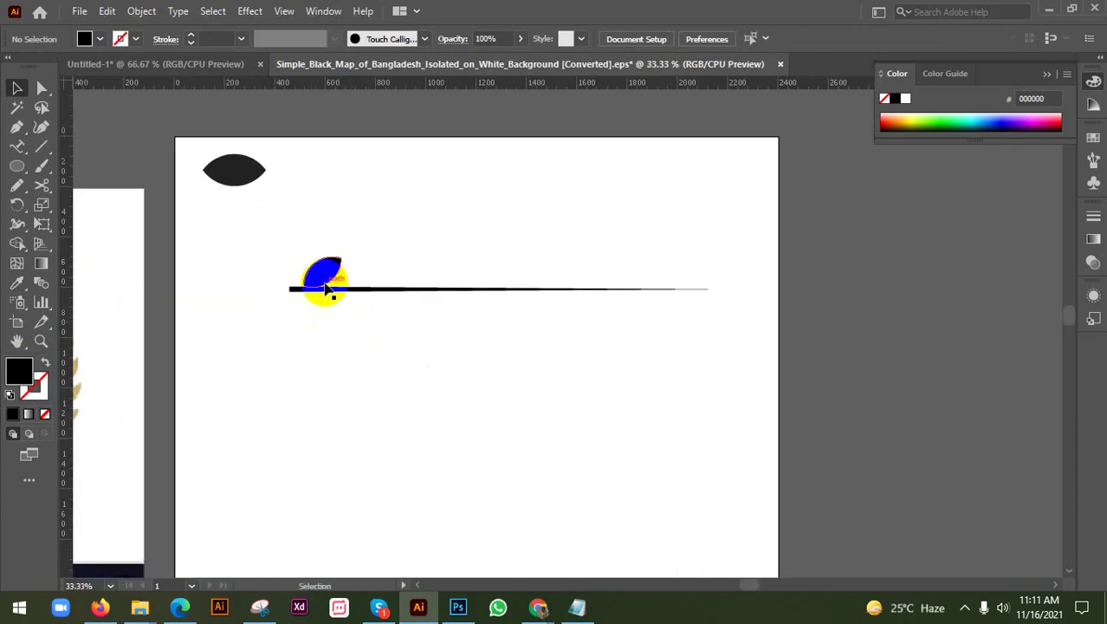
pyautogui.click(327, 270)
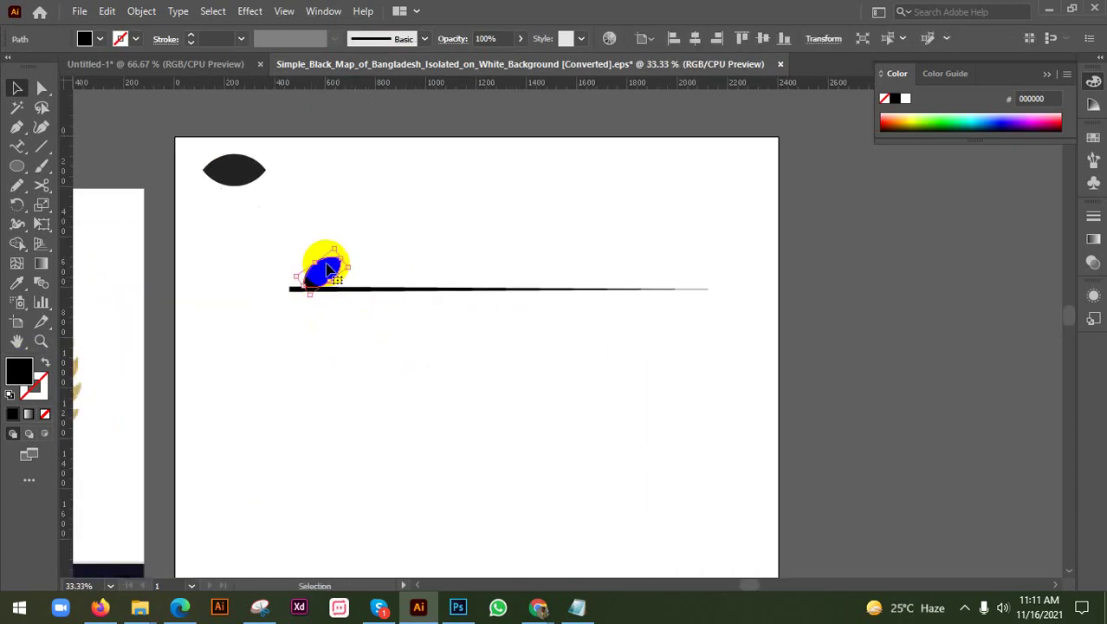
pyautogui.click(251, 10)
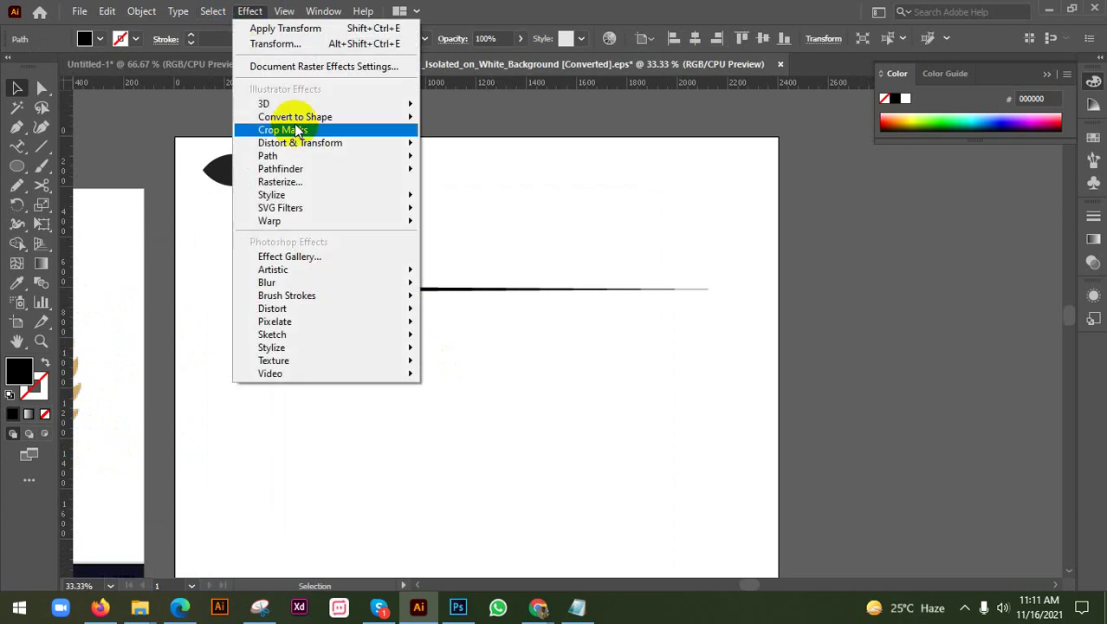
pyautogui.moveTo(307, 144)
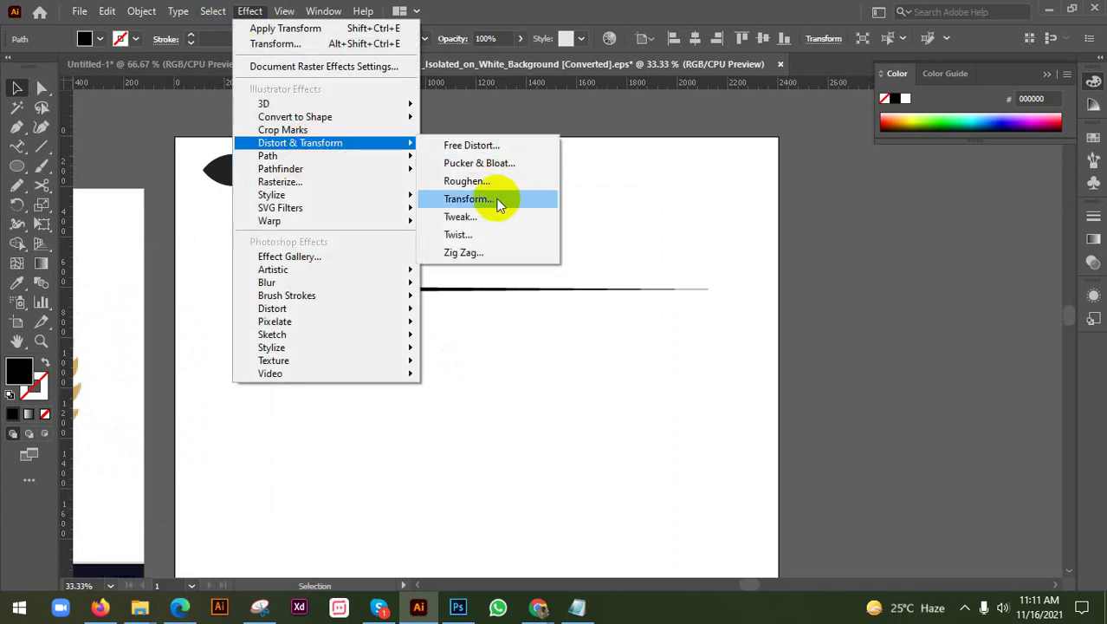
pyautogui.click(498, 202)
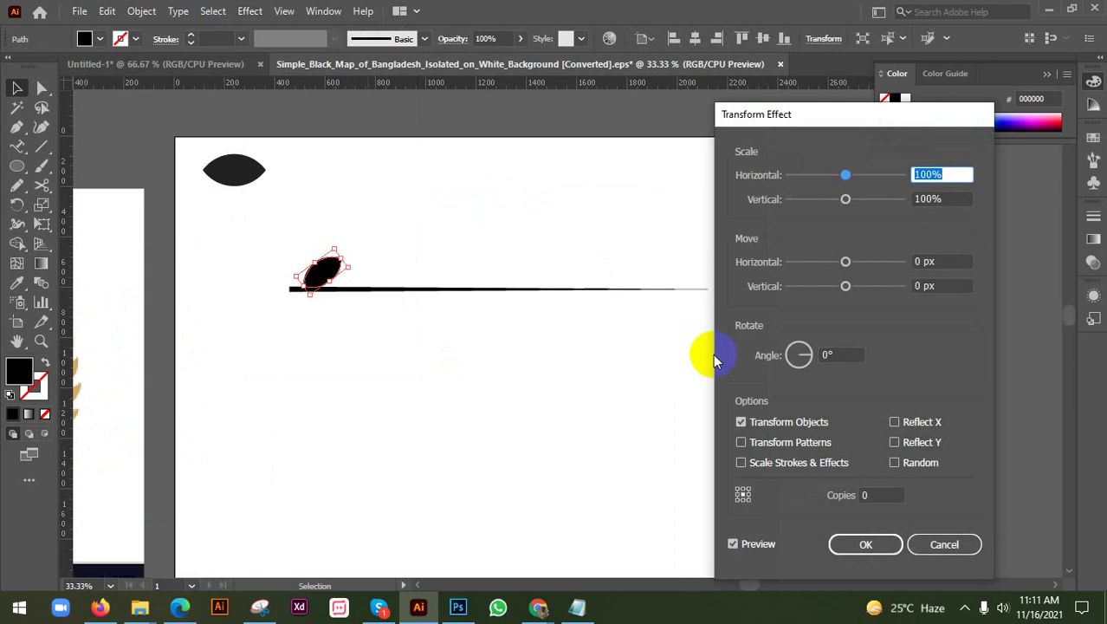
pyautogui.click(879, 494)
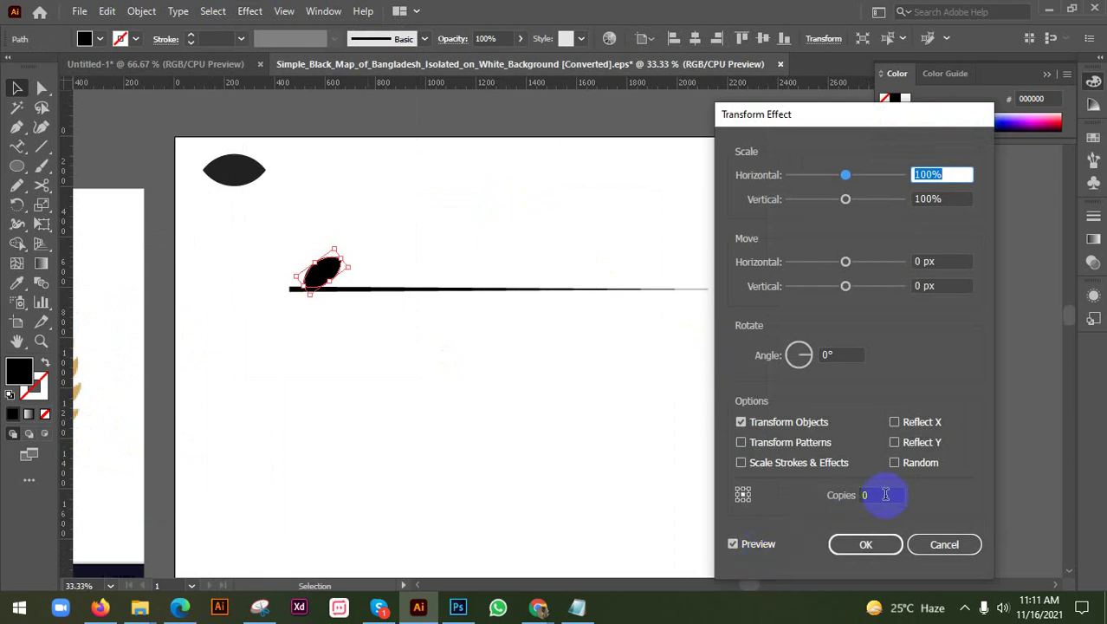
pyautogui.write('1')
pyautogui.click(849, 496)
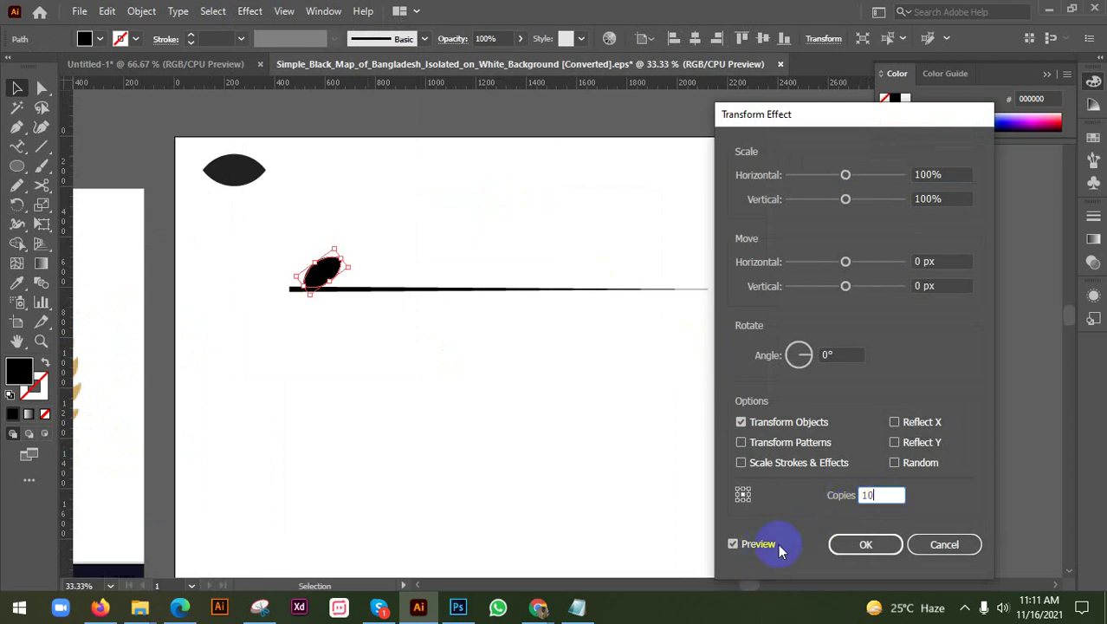
pyautogui.write('0')
pyautogui.press('Tab')
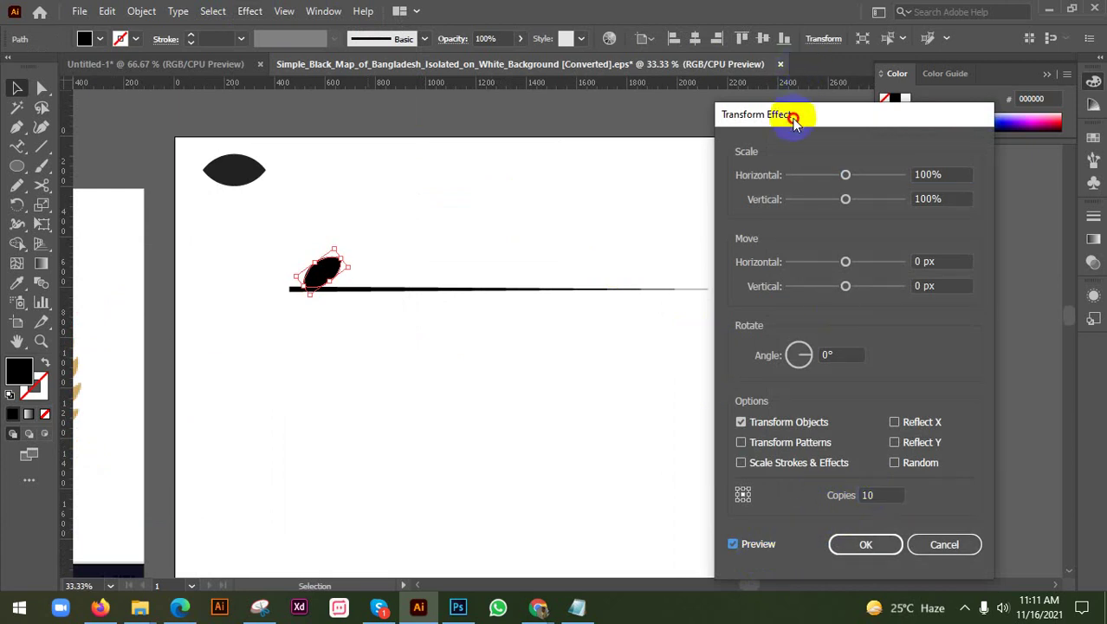
pyautogui.moveTo(794, 122); pyautogui.dragTo(824, 161)
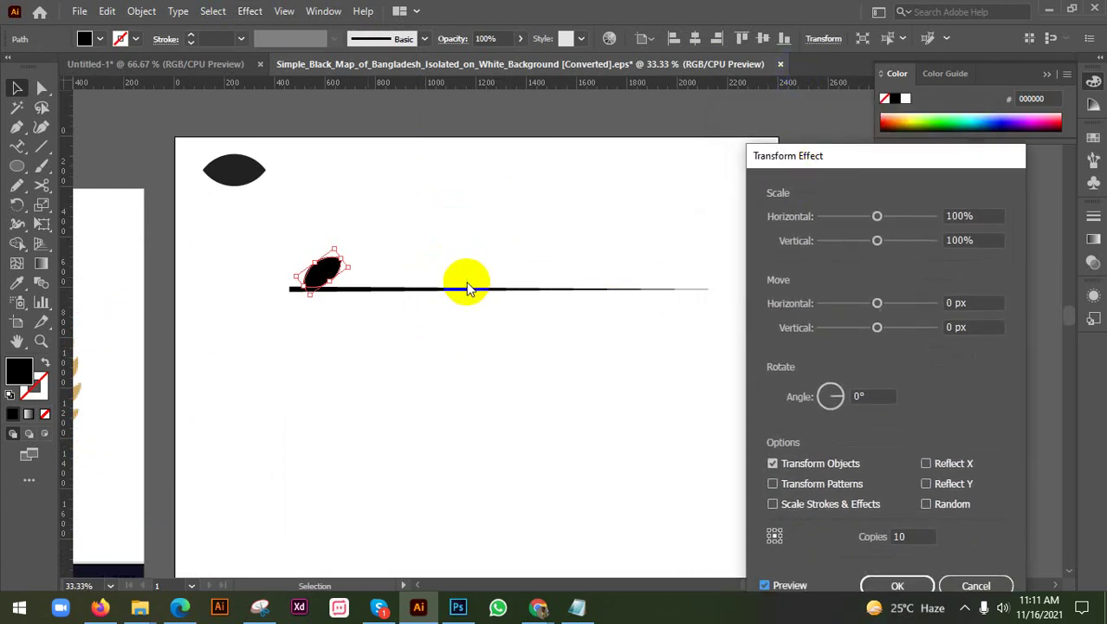
# Try a vertical move of 26 px for the leaf copies and reset it to 0 px
pyautogui.moveTo(326, 275); pyautogui.dragTo(322, 293)
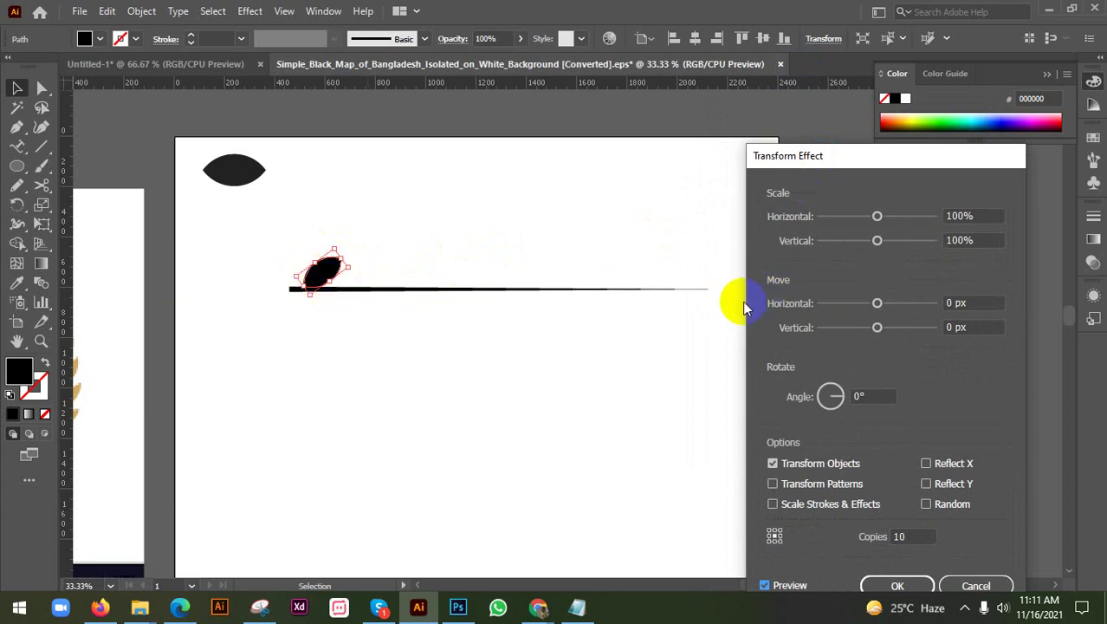
pyautogui.click(877, 328)
pyautogui.moveTo(878, 328); pyautogui.dragTo(892, 332)
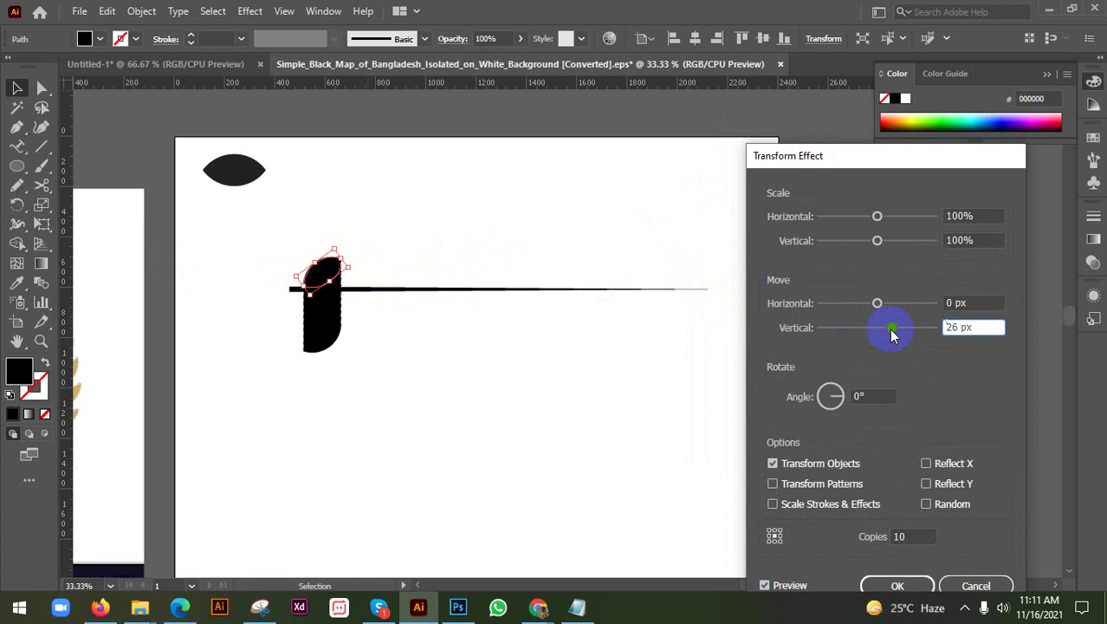
pyautogui.click(997, 326)
pyautogui.write('0')
# Set the horizontal move of the leaf copies to 147 px so they spread along the full length of the tapered line
pyautogui.click(968, 302)
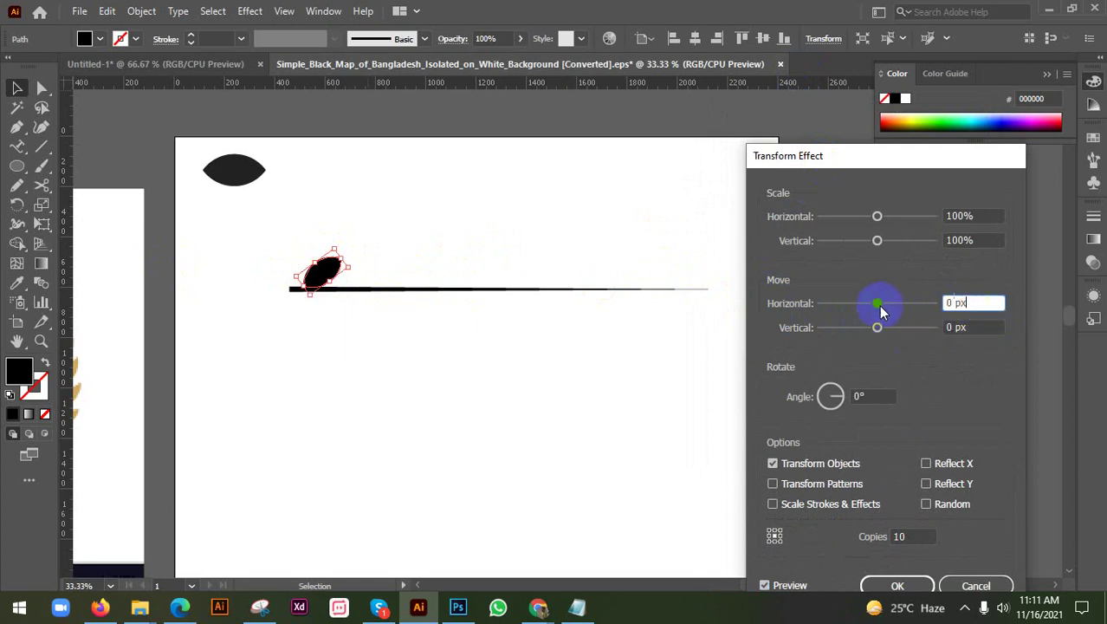
pyautogui.moveTo(880, 312)
pyautogui.mouseDown()
pyautogui.moveTo(795, 304)
pyautogui.moveTo(898, 303)
pyautogui.mouseUp()
pyautogui.doubleClick(980, 302)
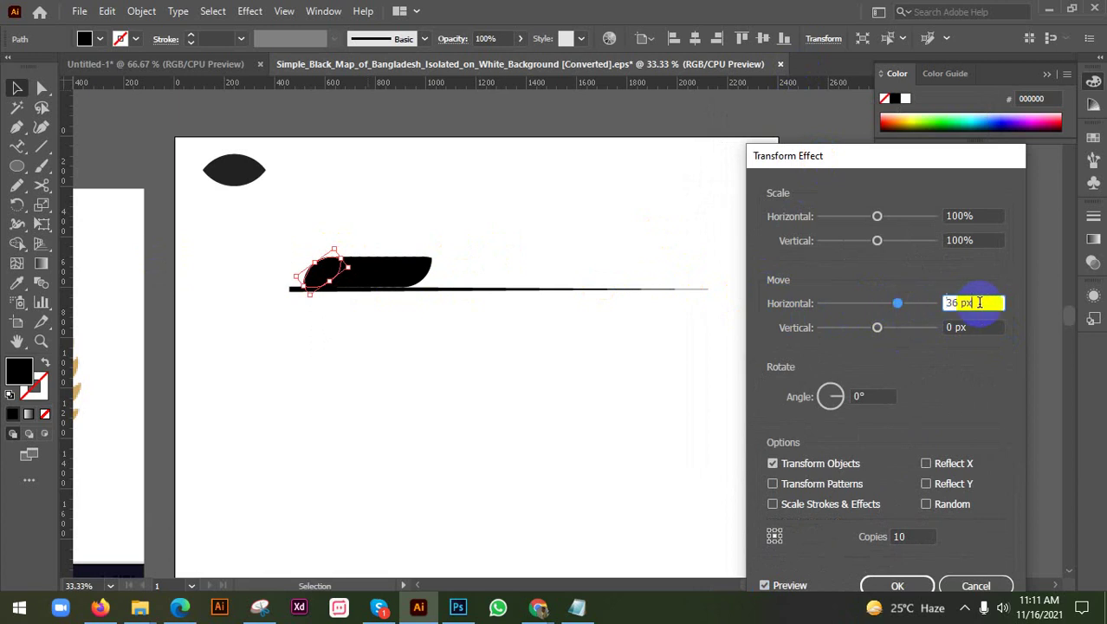
pyautogui.press('Up')
pyautogui.press('Up')
pyautogui.press('Up')
pyautogui.press('Up')
pyautogui.press('Up')
pyautogui.press('Up')
pyautogui.press('Up')
pyautogui.press('Up')
pyautogui.press('Up')
pyautogui.press('Up')
pyautogui.press('Up')
pyautogui.press('Up')
pyautogui.press('Up')
pyautogui.press('Up')
pyautogui.press('Up')
pyautogui.press('Up')
pyautogui.press('Up')
pyautogui.press('Up')
pyautogui.press('Up')
pyautogui.press('Up')
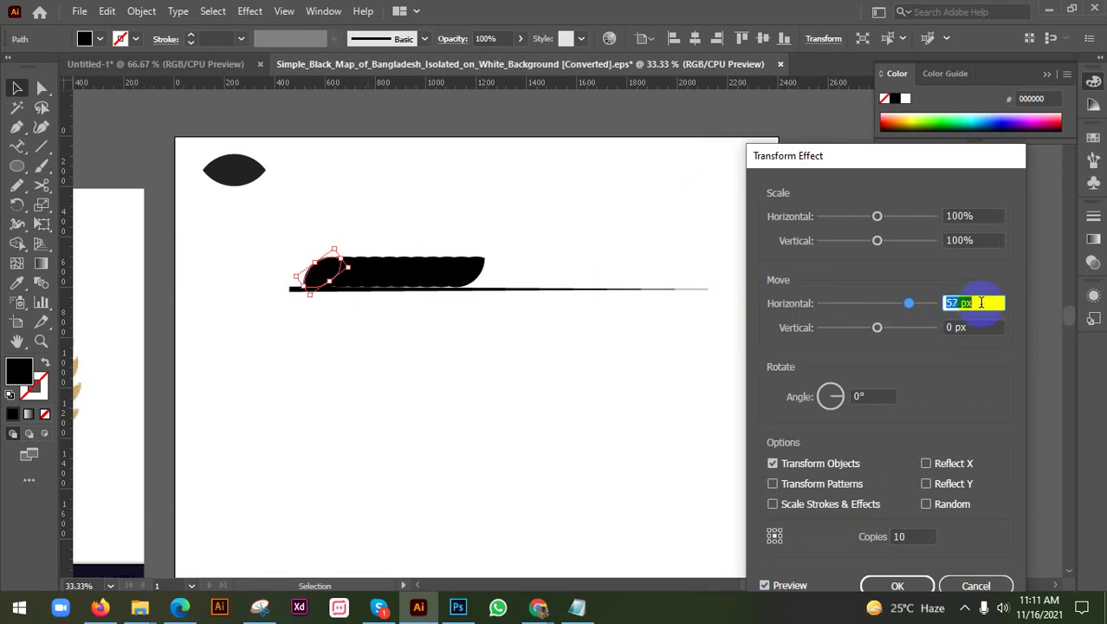
pyautogui.scroll(20, 976, 302)
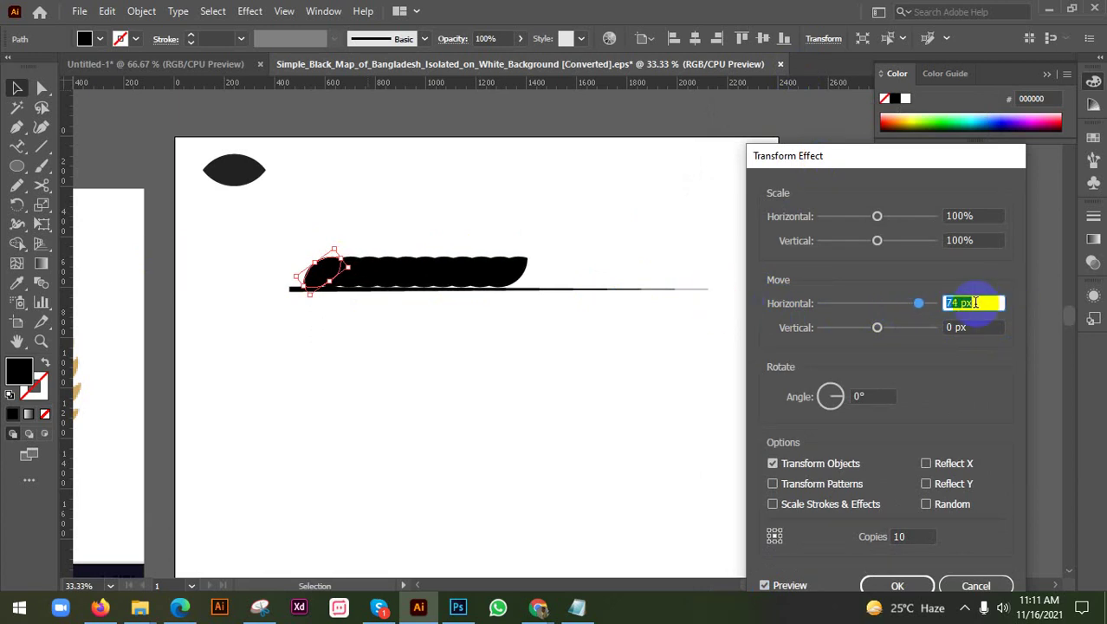
pyautogui.scroll(20, 975, 302)
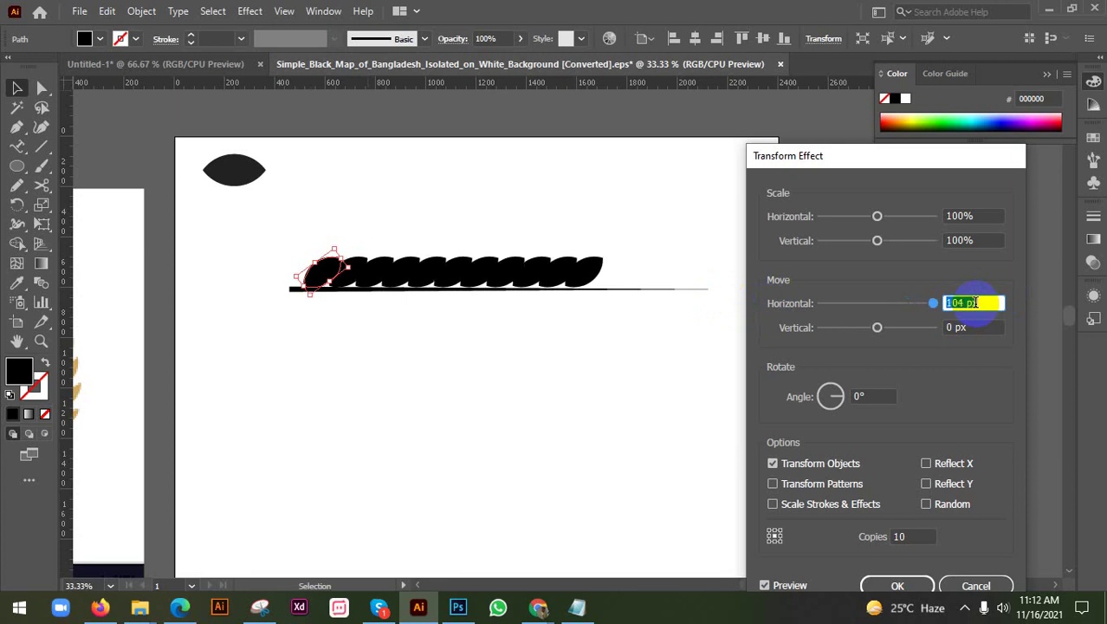
pyautogui.scroll(20, 975, 303)
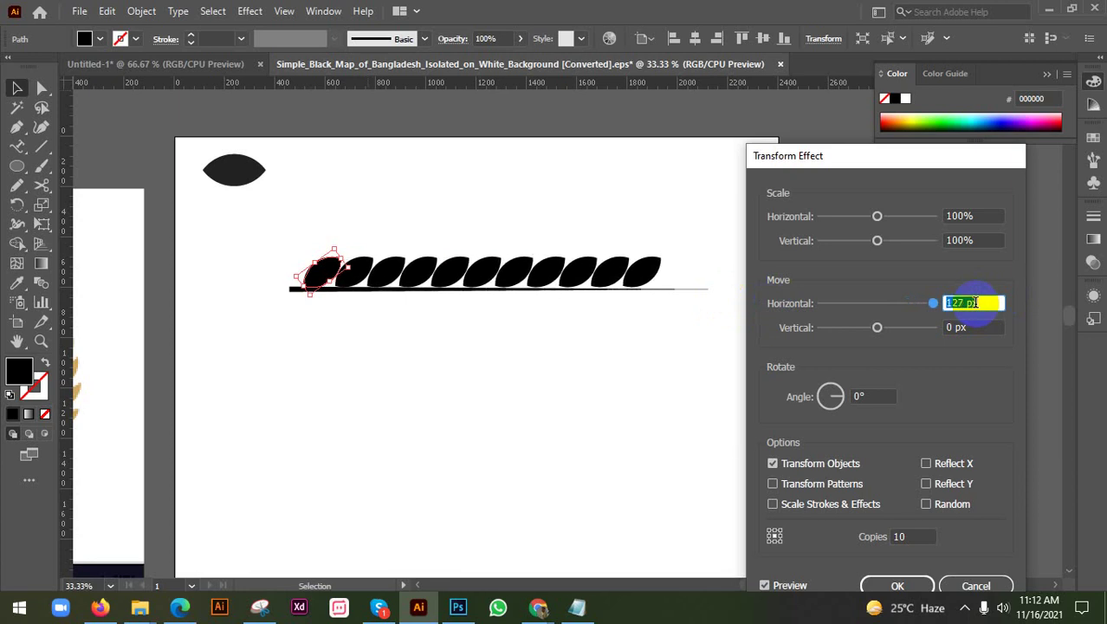
pyautogui.scroll(12, 975, 302)
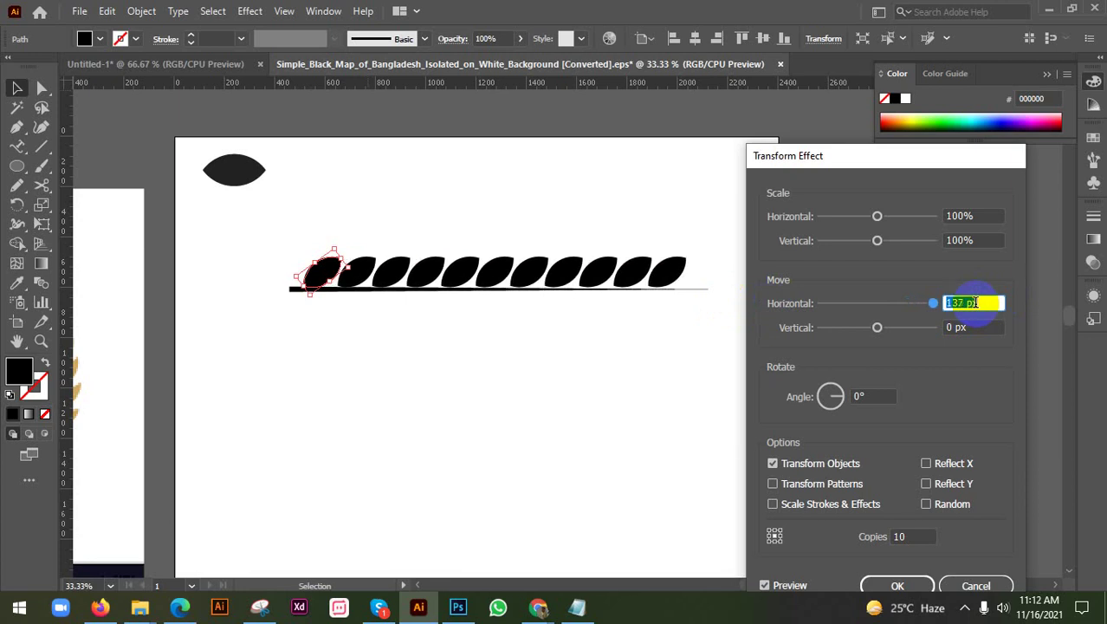
pyautogui.scroll(6, 975, 303)
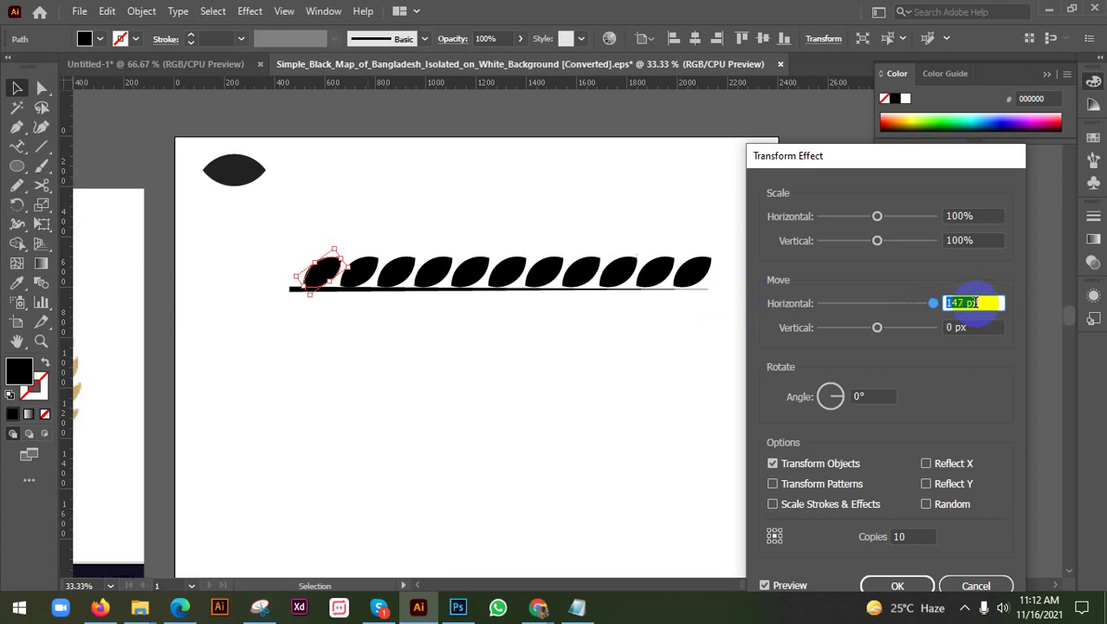
pyautogui.scroll(-1, 976, 302)
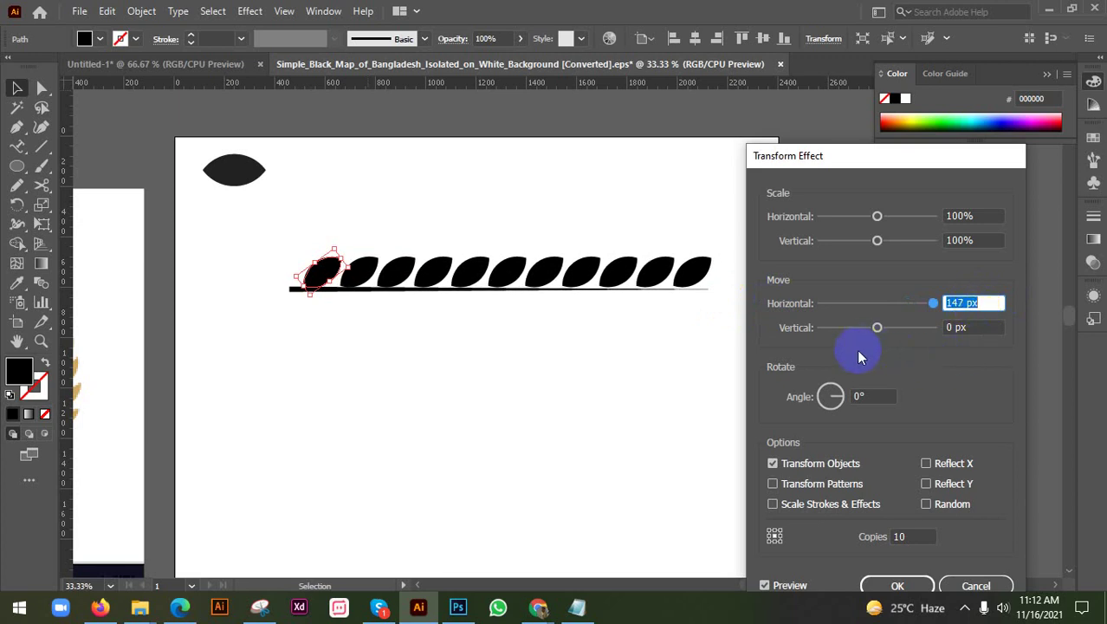
# Set the vertical move of the leaf copies to 1 px
pyautogui.click(971, 327)
pyautogui.scroll(-6, 971, 326)
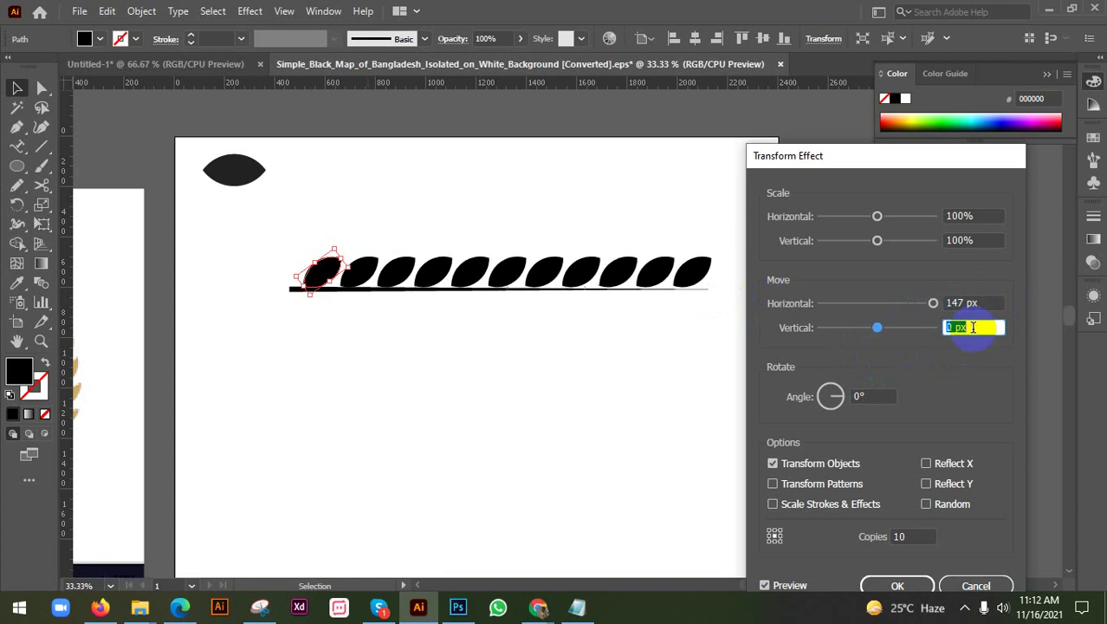
pyautogui.scroll(6, 972, 327)
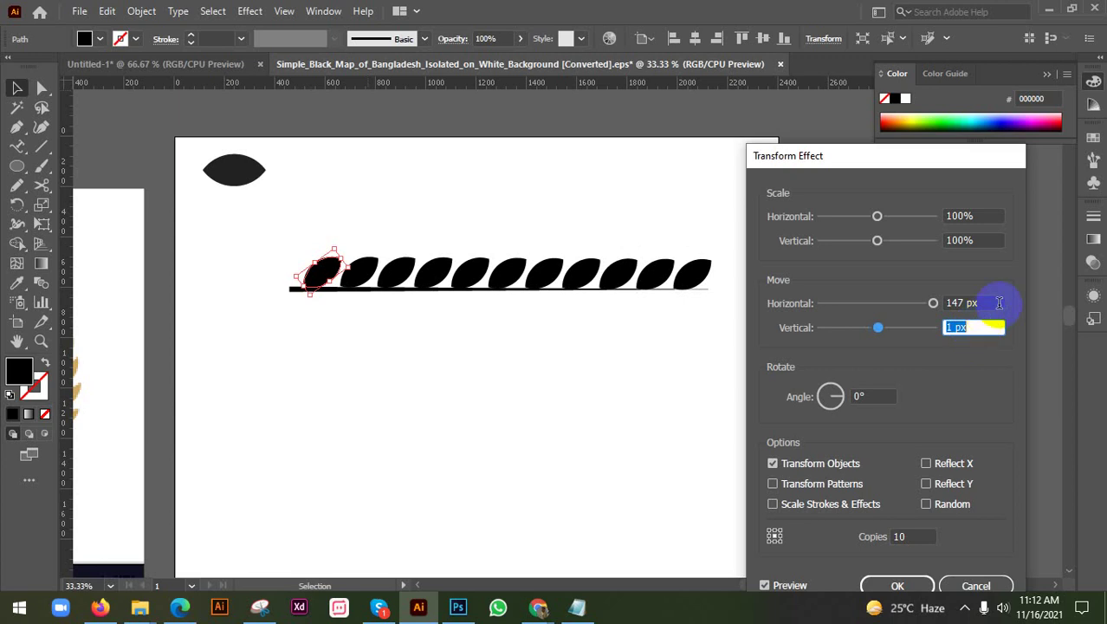
pyautogui.click(996, 303)
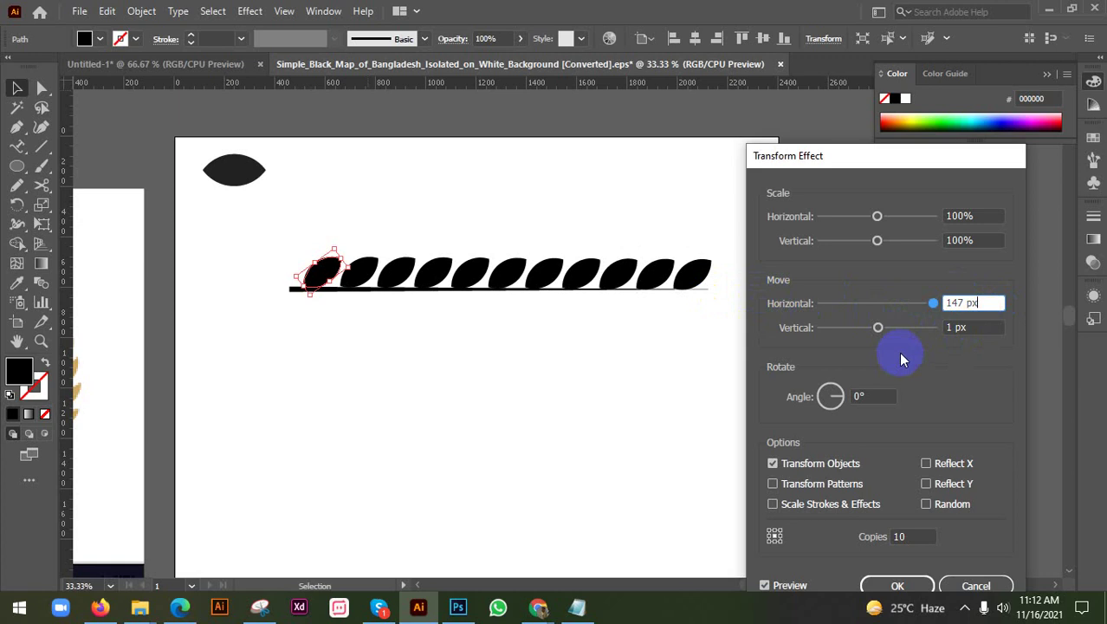
# Try increasing the horizontal scale of the leaf copies to 114%, keeping the row of leaves clear of the dialog
pyautogui.click(974, 216)
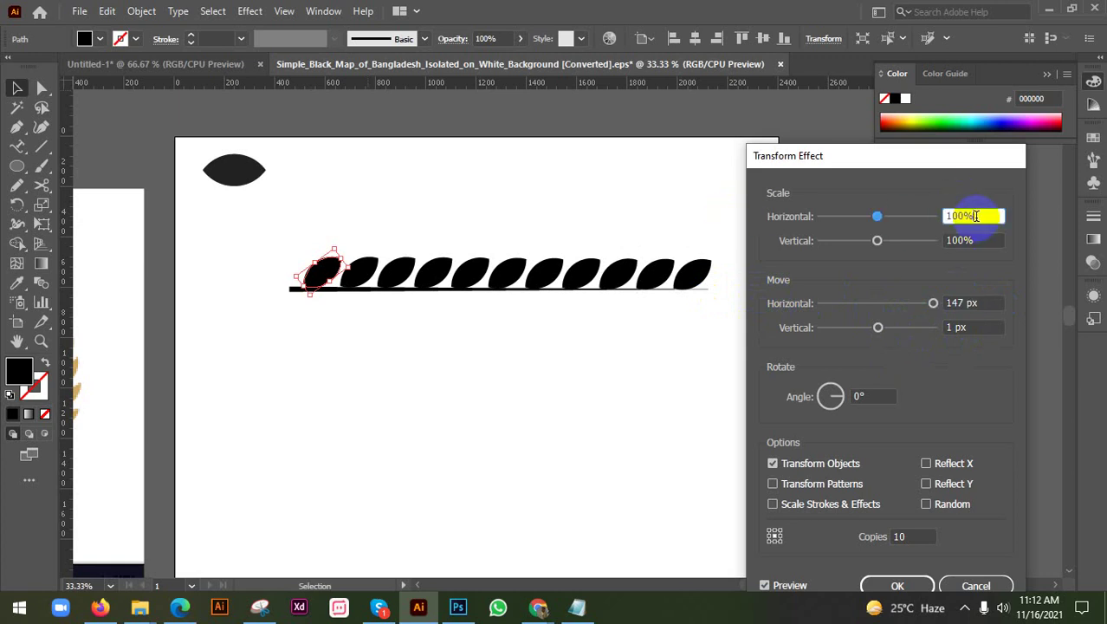
pyautogui.press('Down')
pyautogui.press('Down')
pyautogui.press('Up')
pyautogui.press('Up')
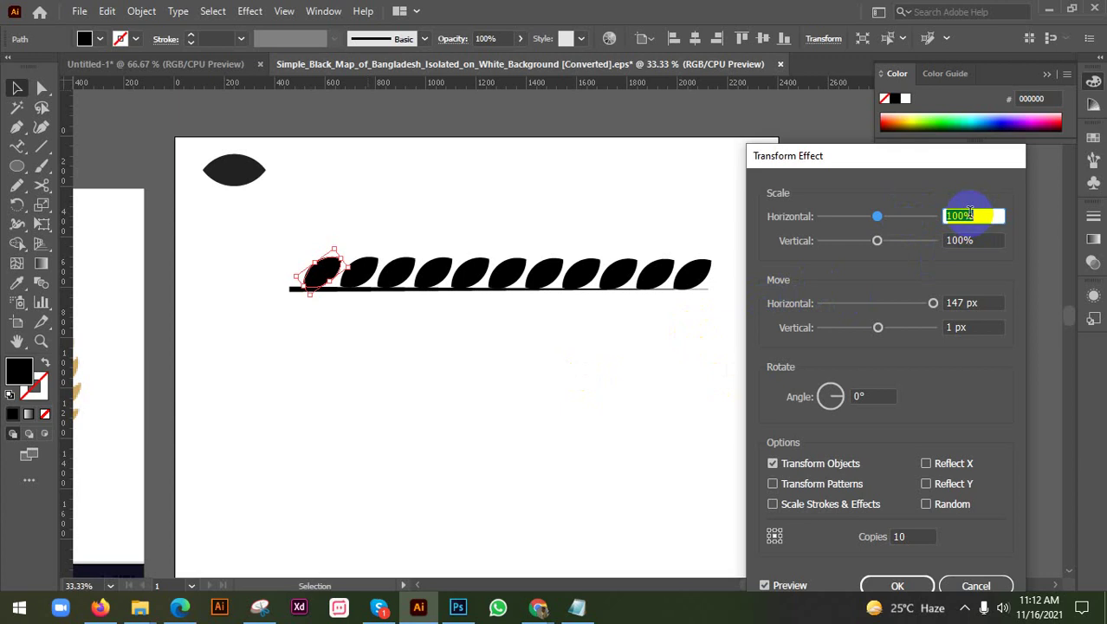
pyautogui.press('Up')
pyautogui.press('Up')
pyautogui.moveTo(935, 156); pyautogui.dragTo(1018, 156)
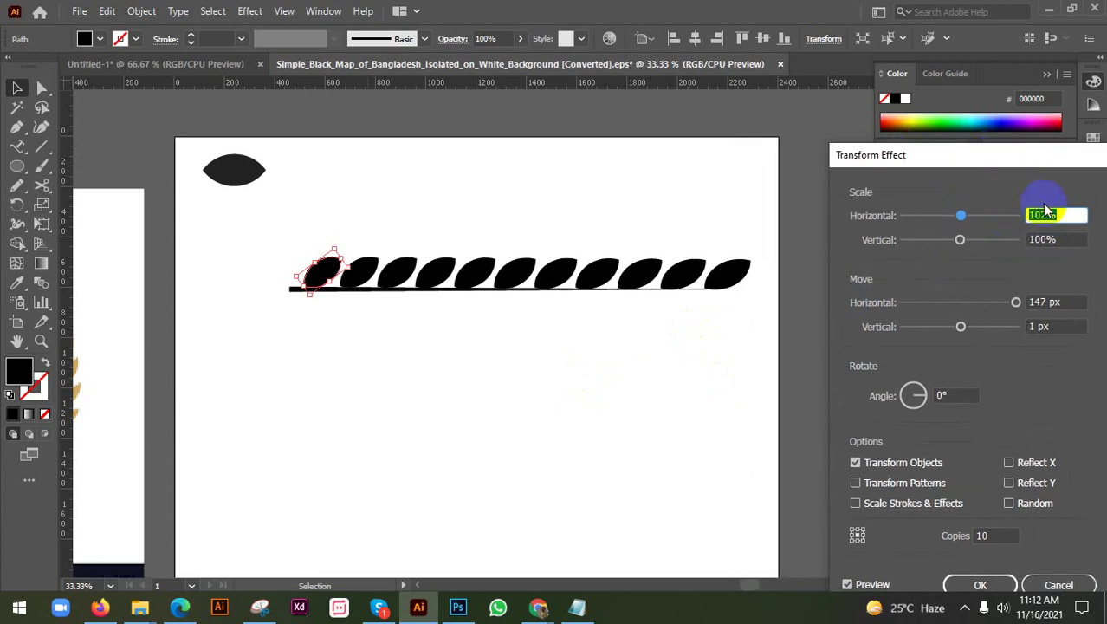
pyautogui.press('Up')
pyautogui.press('Up')
pyautogui.press('Up')
pyautogui.press('Up')
pyautogui.press('Down')
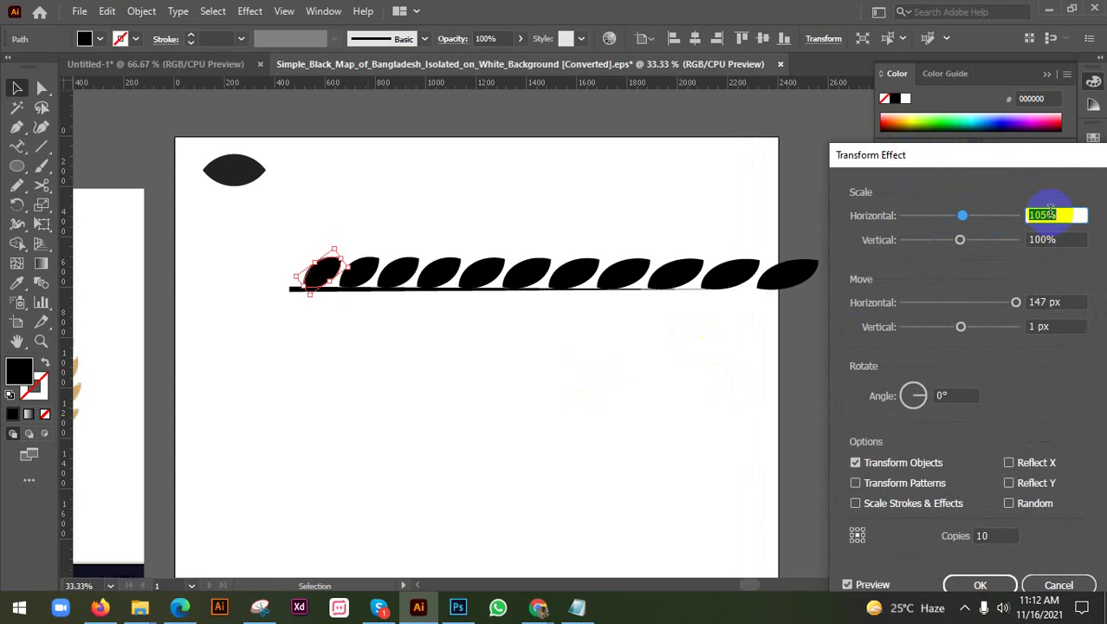
pyautogui.press('Up')
pyautogui.press('Up')
pyautogui.press('Up')
pyautogui.moveTo(987, 155); pyautogui.dragTo(507, 379)
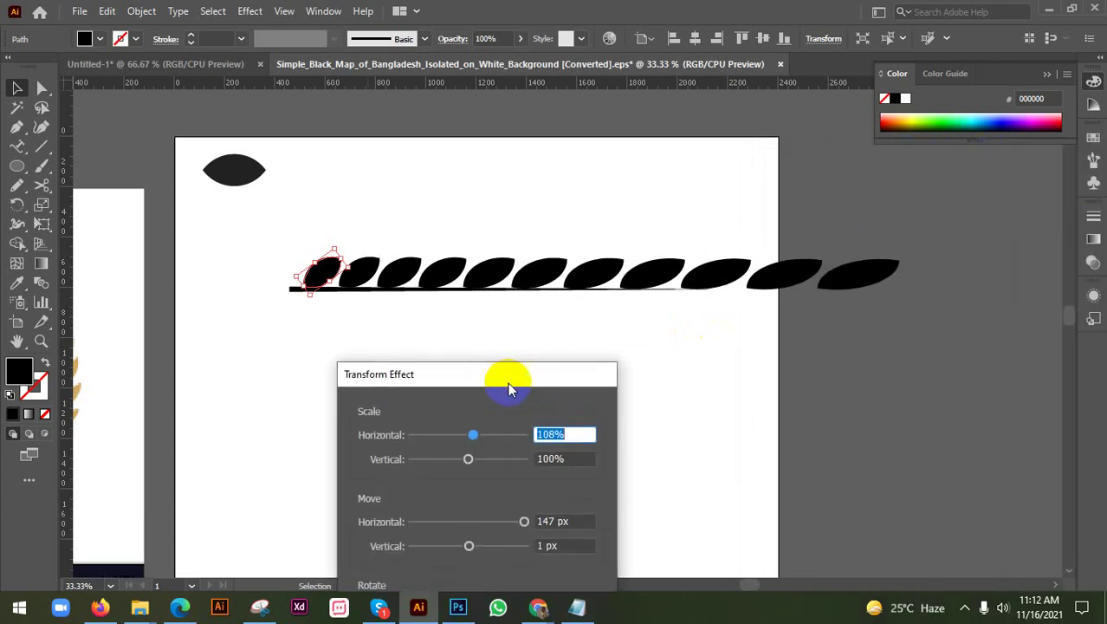
pyautogui.press('Up')
pyautogui.press('Up')
pyautogui.press('Up')
pyautogui.press('Up')
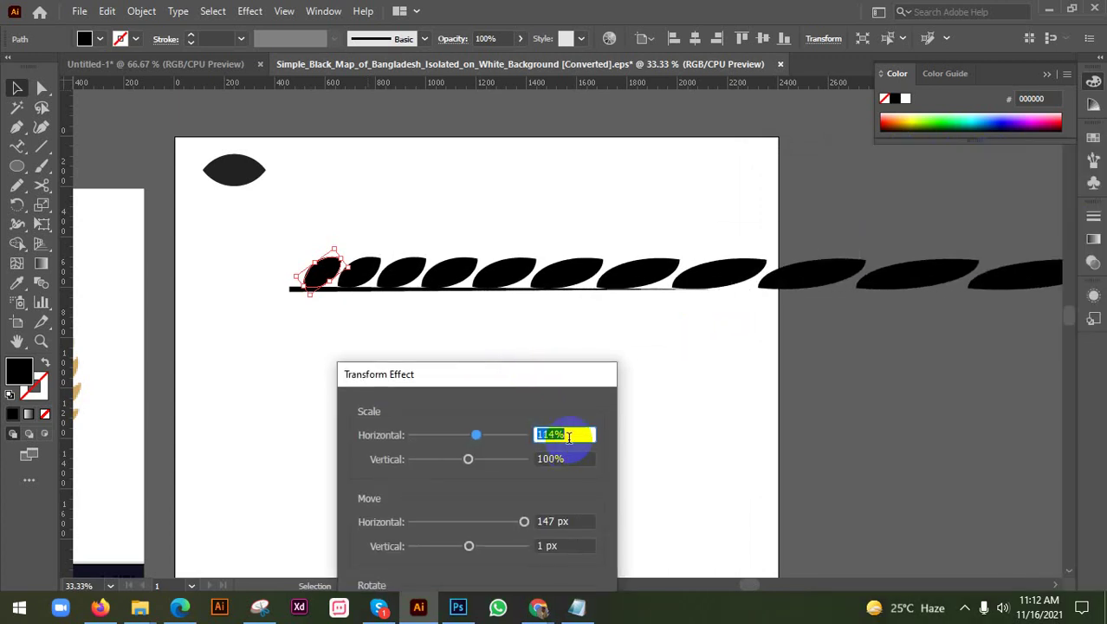
# Lower the horizontal scale of the leaf copies to 102% and raise it again to 107%
pyautogui.press('Down')
pyautogui.press('Down')
pyautogui.press('Down')
pyautogui.press('Down')
pyautogui.press('Down')
pyautogui.press('Down')
pyautogui.press('Down')
pyautogui.press('Down')
pyautogui.press('Down')
pyautogui.press('Down')
pyautogui.press('Down')
pyautogui.press('Down')
pyautogui.press('Down')
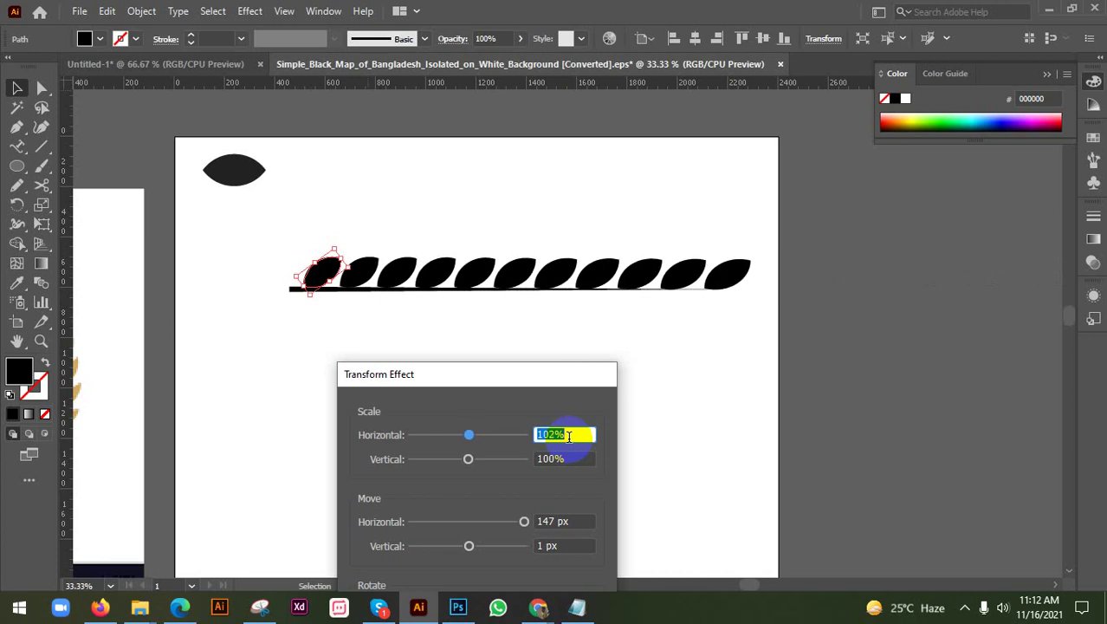
pyautogui.press('Up')
pyautogui.press('Up')
pyautogui.press('Up')
pyautogui.press('Up')
pyautogui.press('Up')
pyautogui.press('Up')
pyautogui.press('Up')
pyautogui.press('Up')
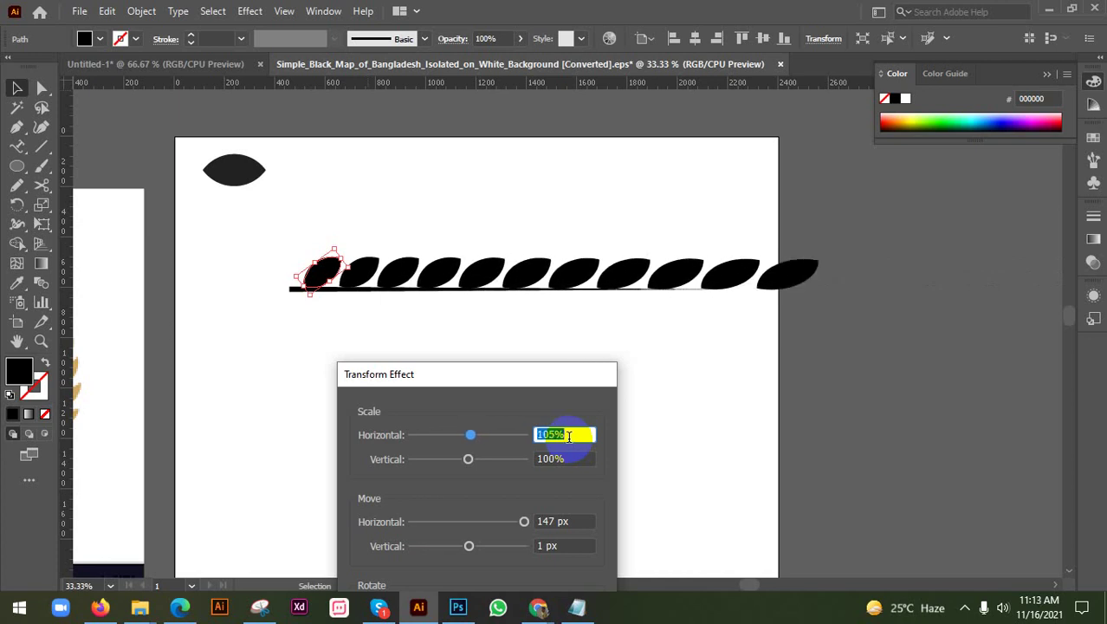
# Set the vertical scale of the leaf copies to 99%
pyautogui.click(567, 455)
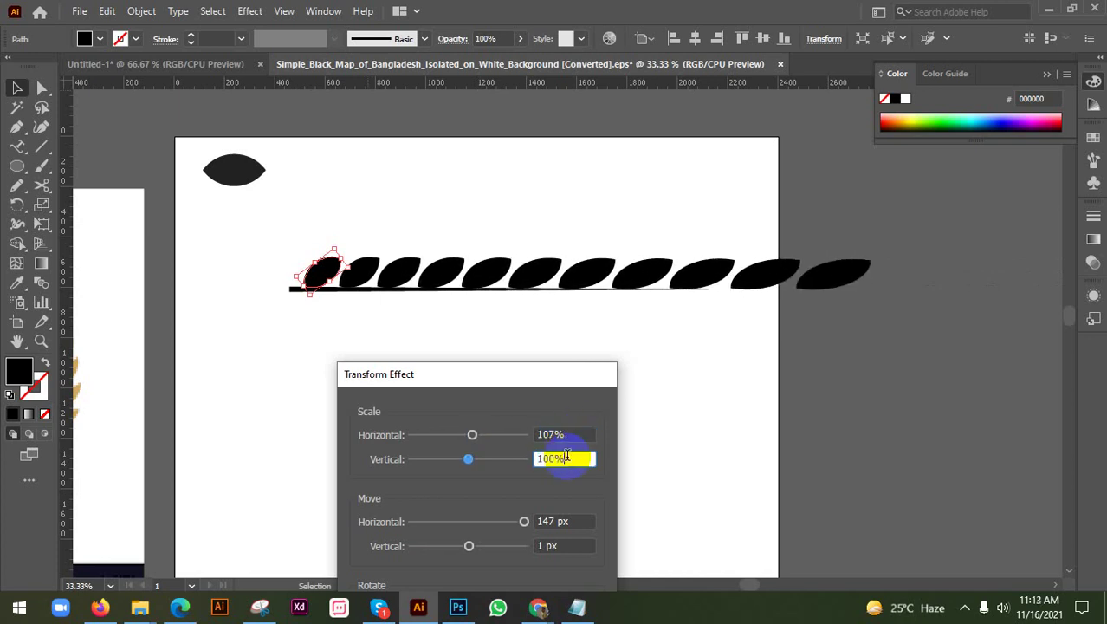
pyautogui.press('Down')
pyautogui.press('Down')
pyautogui.press('Down')
pyautogui.press('Up')
pyautogui.press('Up')
# Reset the horizontal scale of the leaf copies to 100%
pyautogui.click(571, 432)
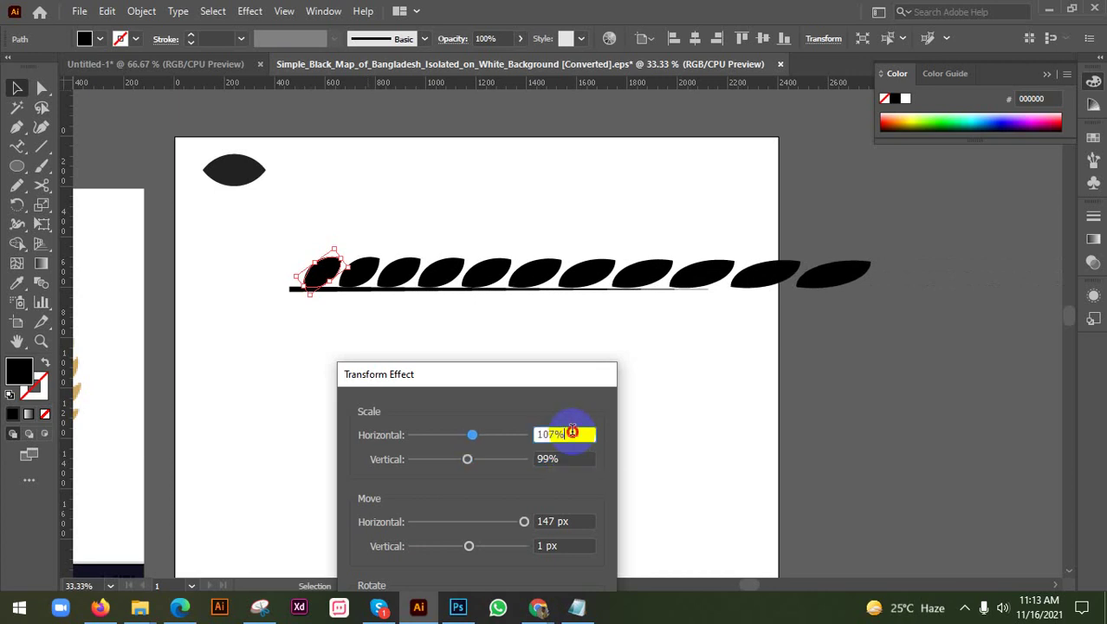
pyautogui.press('Down')
pyautogui.press('Down')
pyautogui.press('Down')
pyautogui.press('Down')
pyautogui.press('Down')
pyautogui.press('Down')
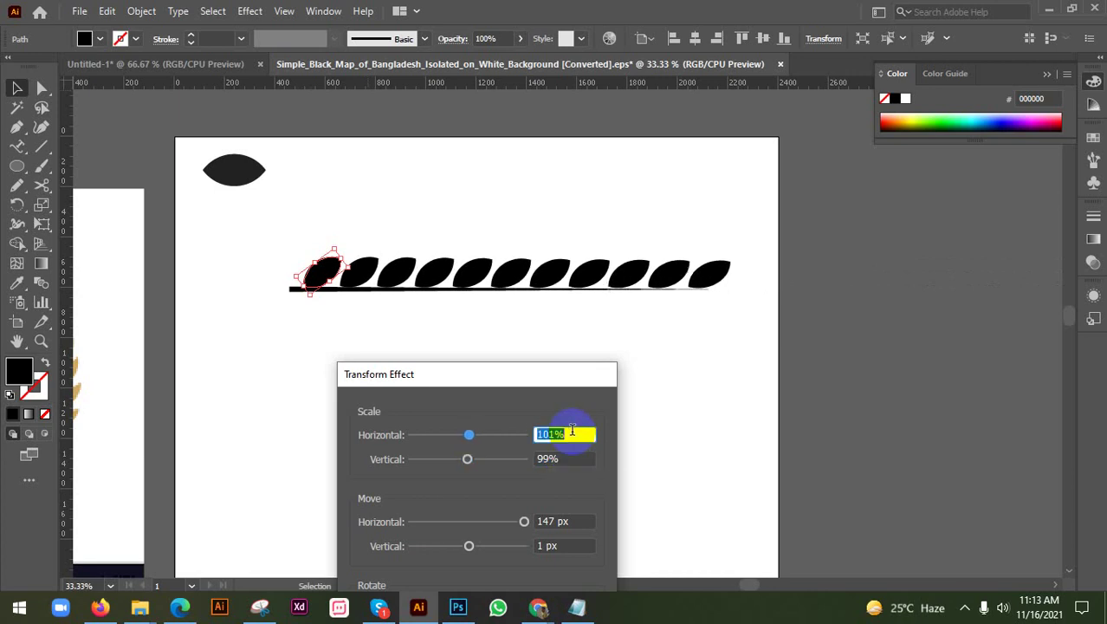
pyautogui.press('Down')
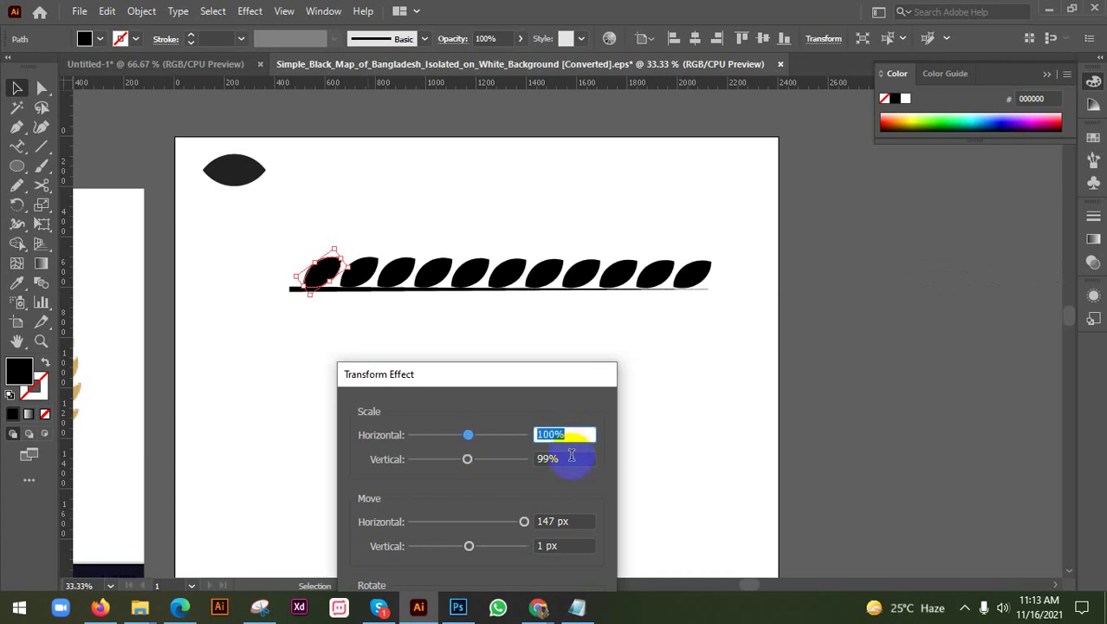
# Set the vertical scale to 94% so the leaf copies flatten progressively toward the thin end of the line
pyautogui.click(571, 455)
pyautogui.press('Down')
pyautogui.press('Down')
pyautogui.press('Down')
pyautogui.press('Down')
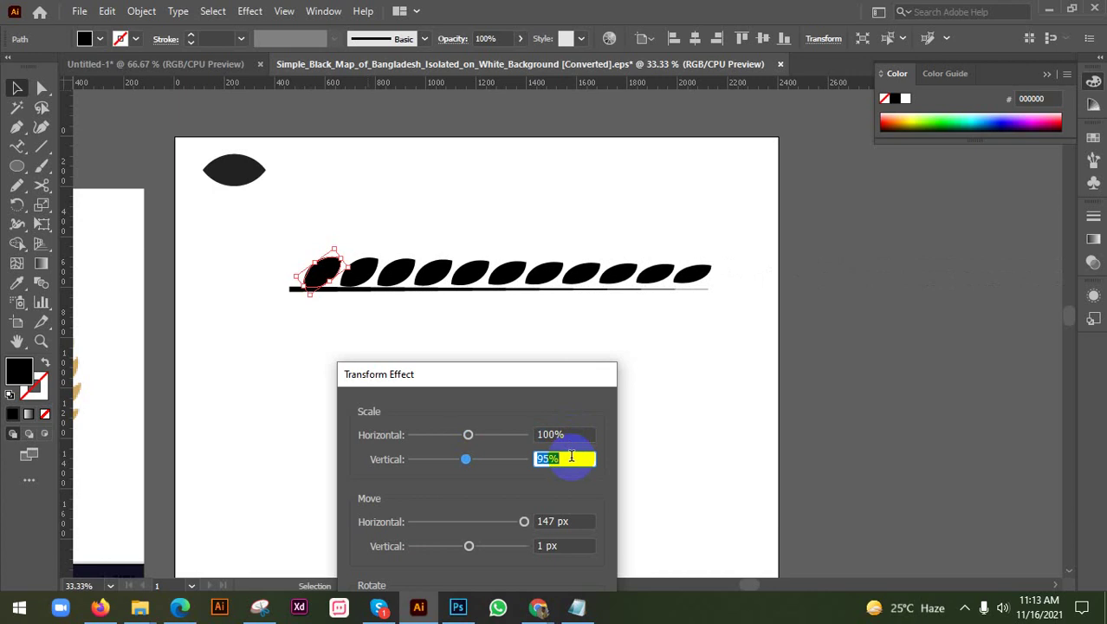
pyautogui.press('Down')
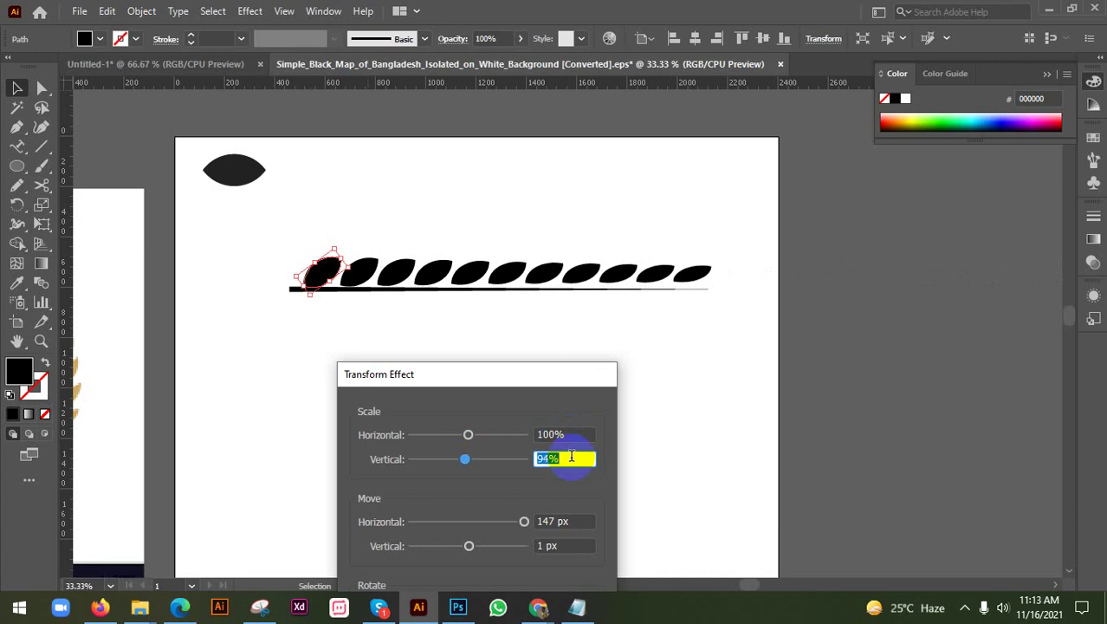
# Try 11 copies of the leaf and reset the number of copies to 10
pyautogui.moveTo(574, 373); pyautogui.dragTo(994, 172)
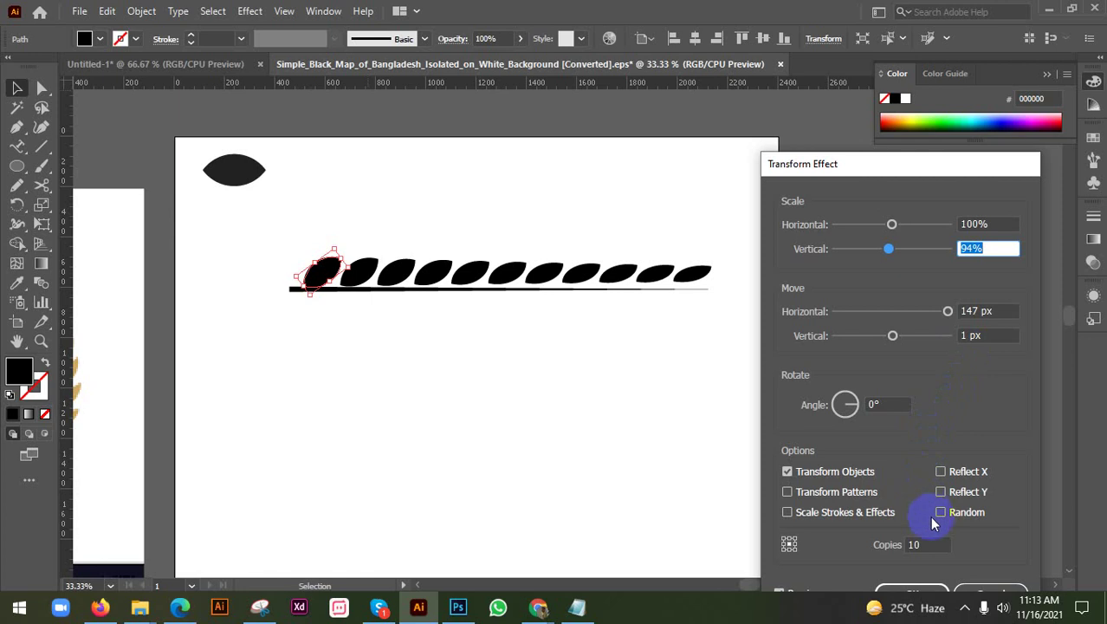
pyautogui.click(918, 544)
pyautogui.press('Up')
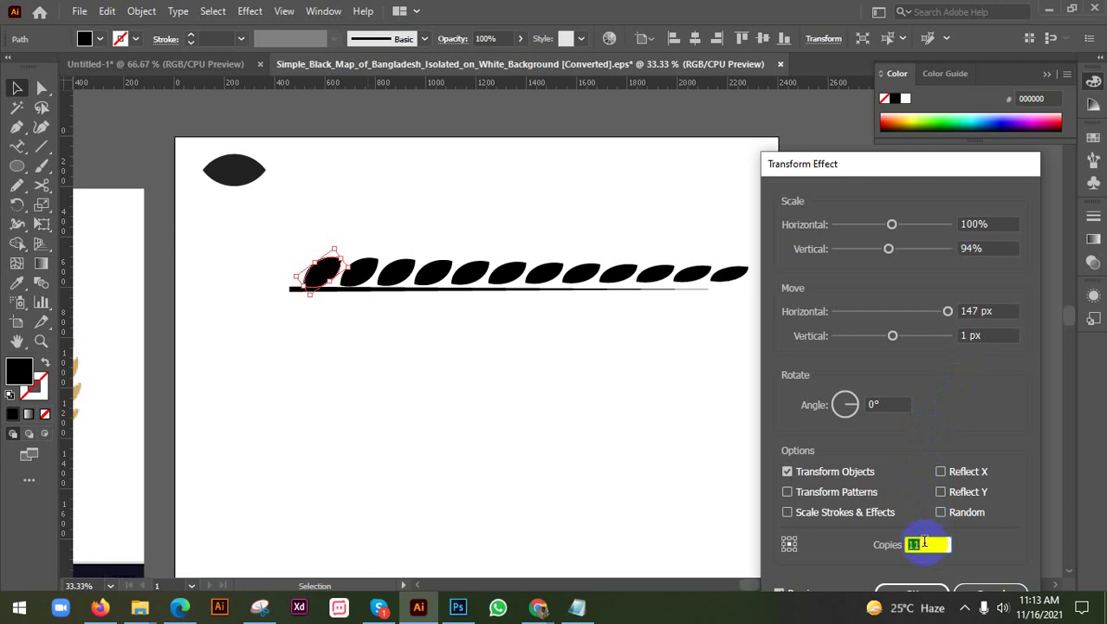
pyautogui.press('Down')
pyautogui.press('Down')
pyautogui.press('Down')
pyautogui.press('Up')
pyautogui.press('Up')
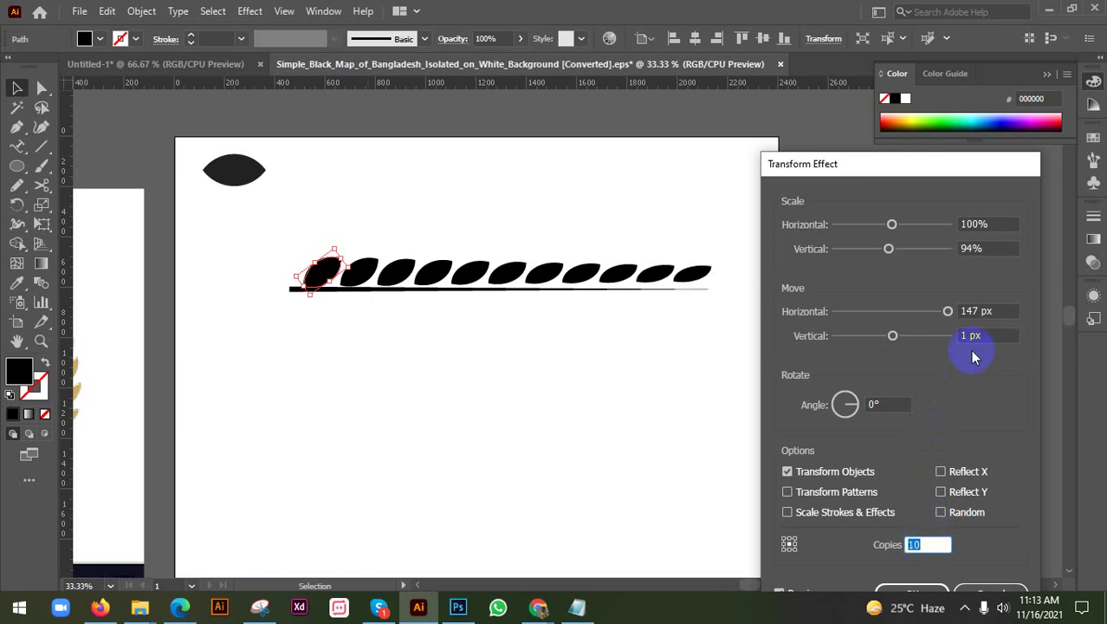
# Set the vertical move to 4 px so the leaf bases follow the tapered line, and apply the Transform effect
pyautogui.click(975, 335)
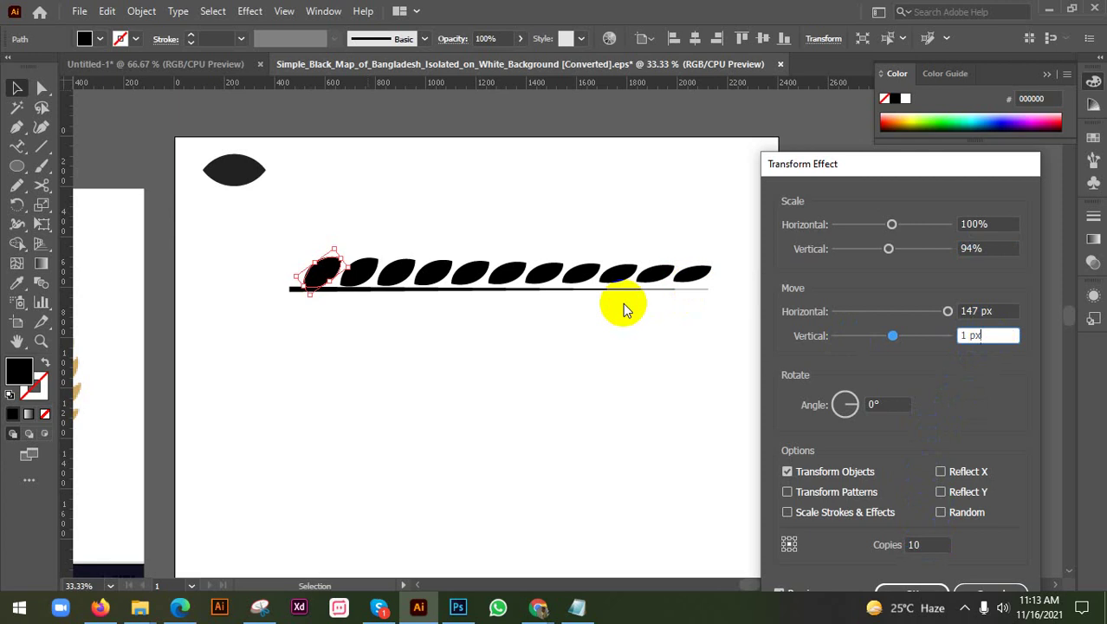
pyautogui.press('Up')
pyautogui.press('Up')
pyautogui.press('Up')
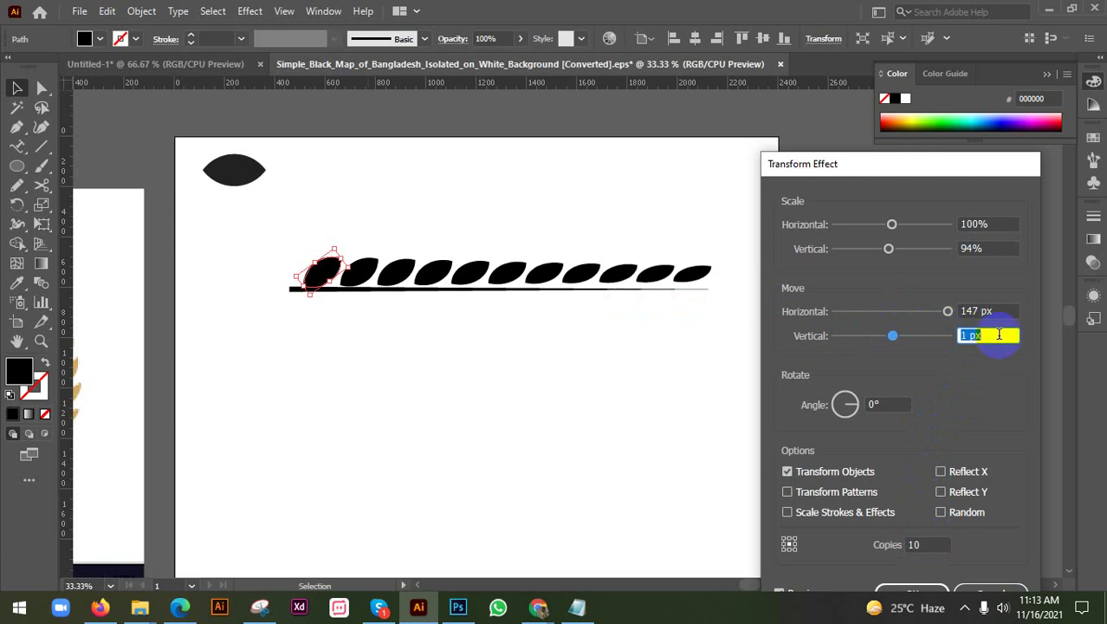
pyautogui.press('Up')
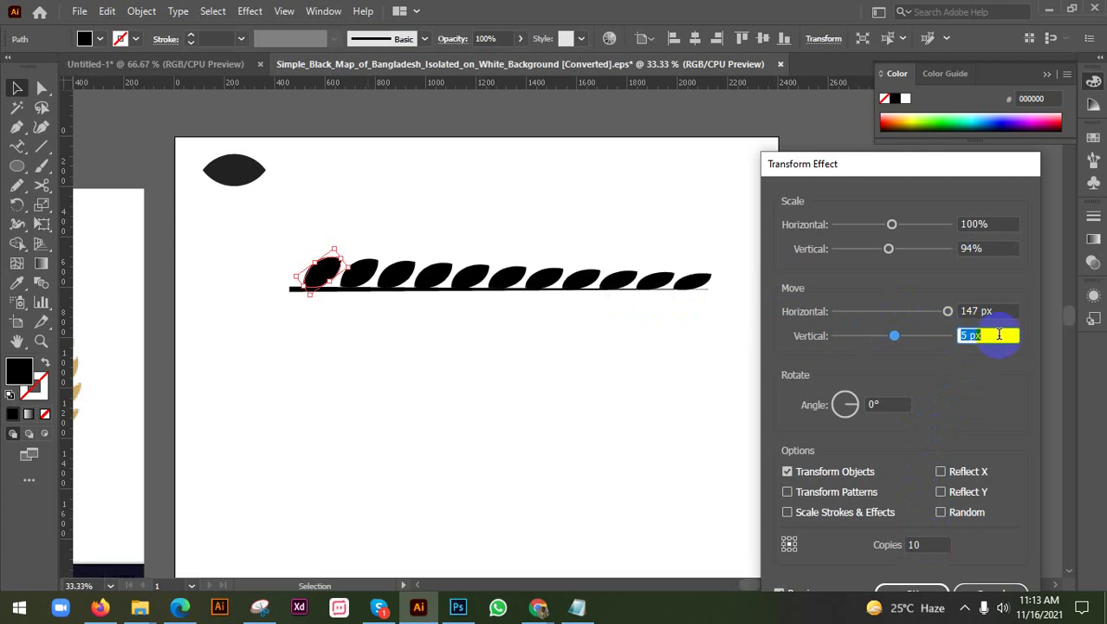
pyautogui.press('Down')
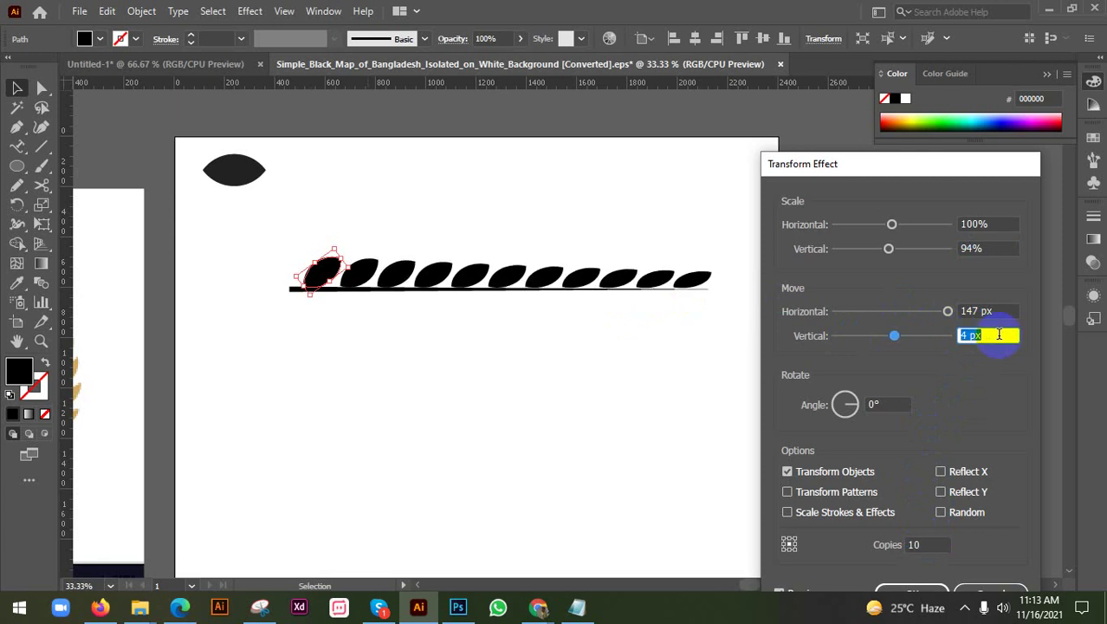
pyautogui.moveTo(929, 168); pyautogui.dragTo(918, 105)
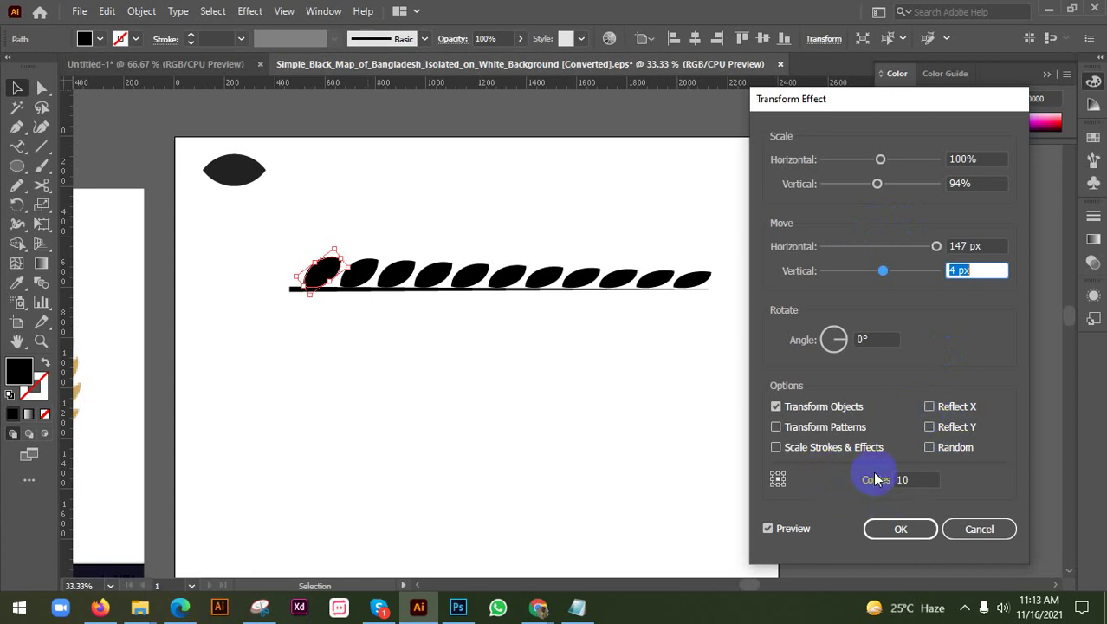
pyautogui.click(902, 530)
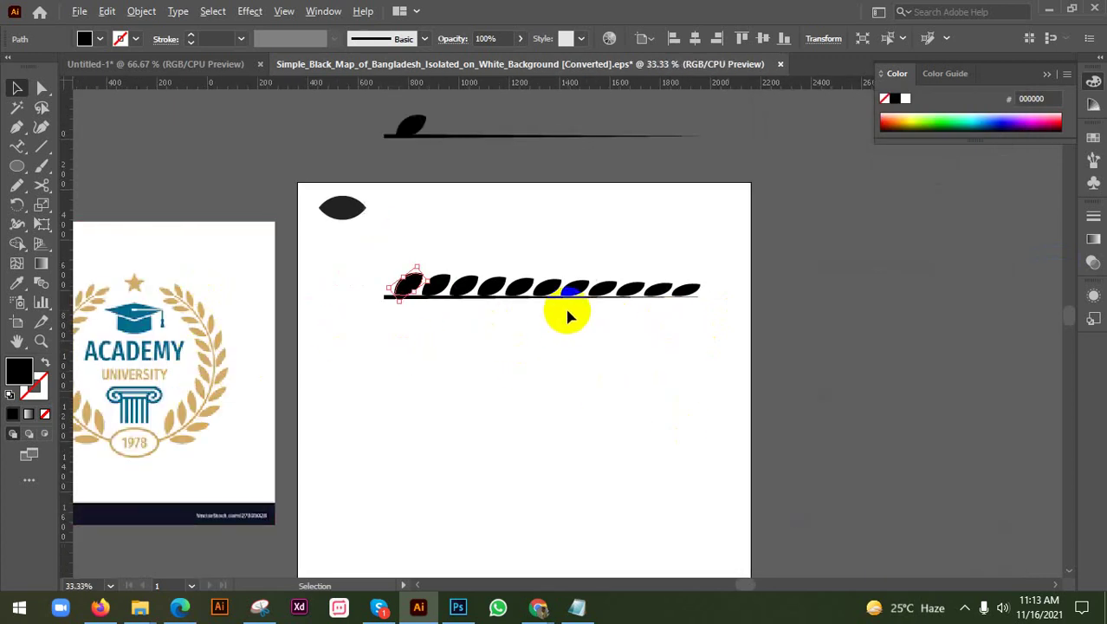
# Reflect a copy of the leaf row across the horizontal axis
pyautogui.rightClick(355, 272)
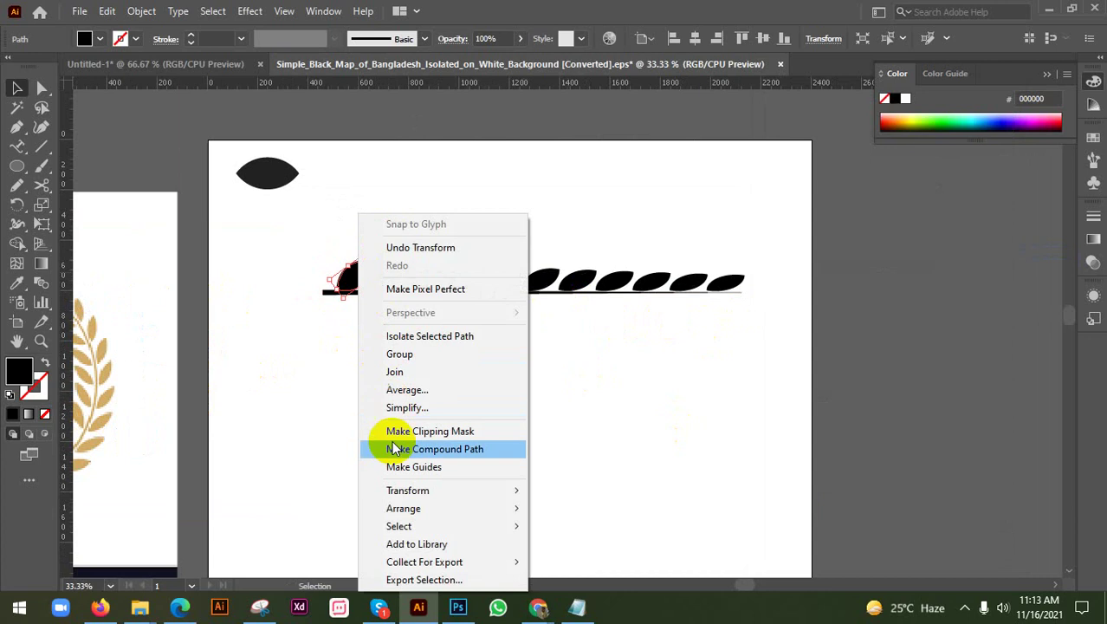
pyautogui.moveTo(407, 489)
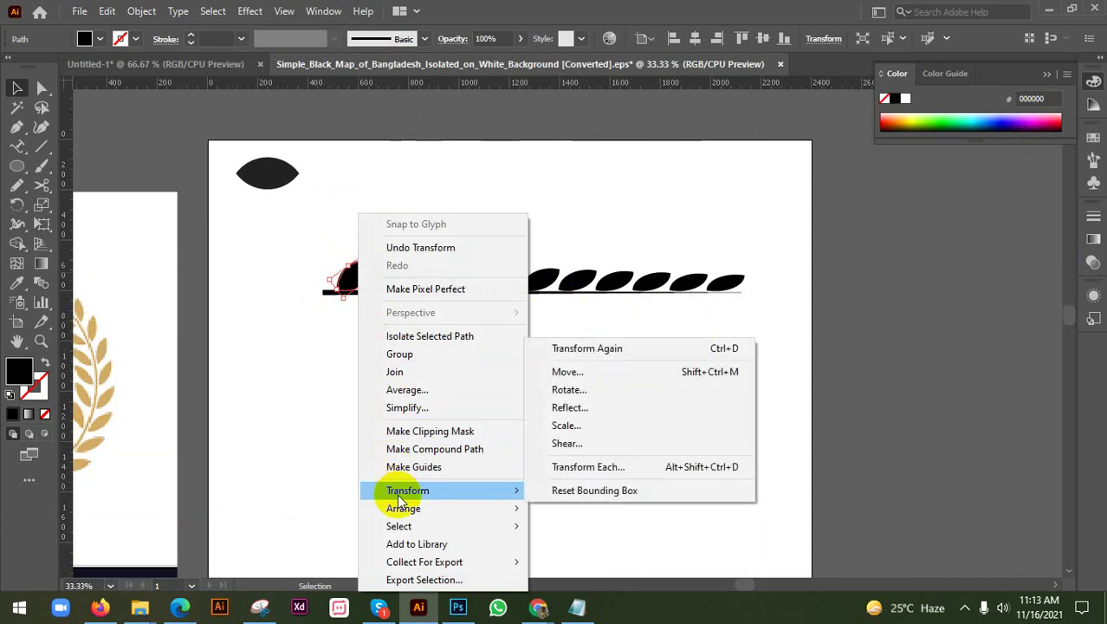
pyautogui.click(613, 415)
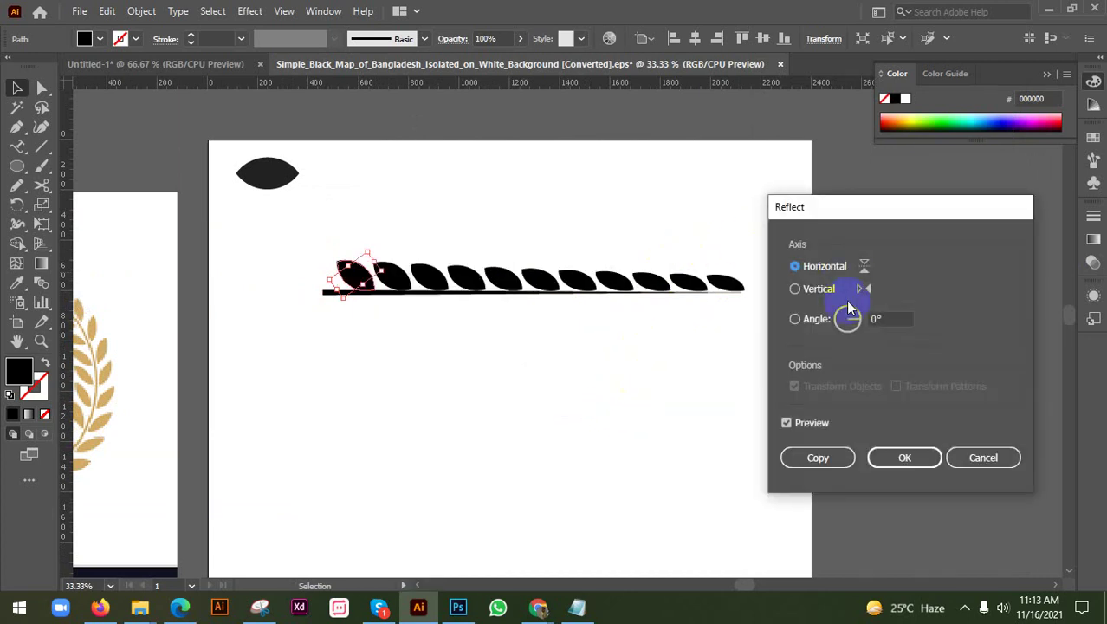
pyautogui.click(837, 457)
# Place the reflected leaf row directly beneath the tapered stem so it mirrors the upper row, and deselect it
pyautogui.moveTo(354, 275); pyautogui.dragTo(358, 391)
pyautogui.click(359, 365)
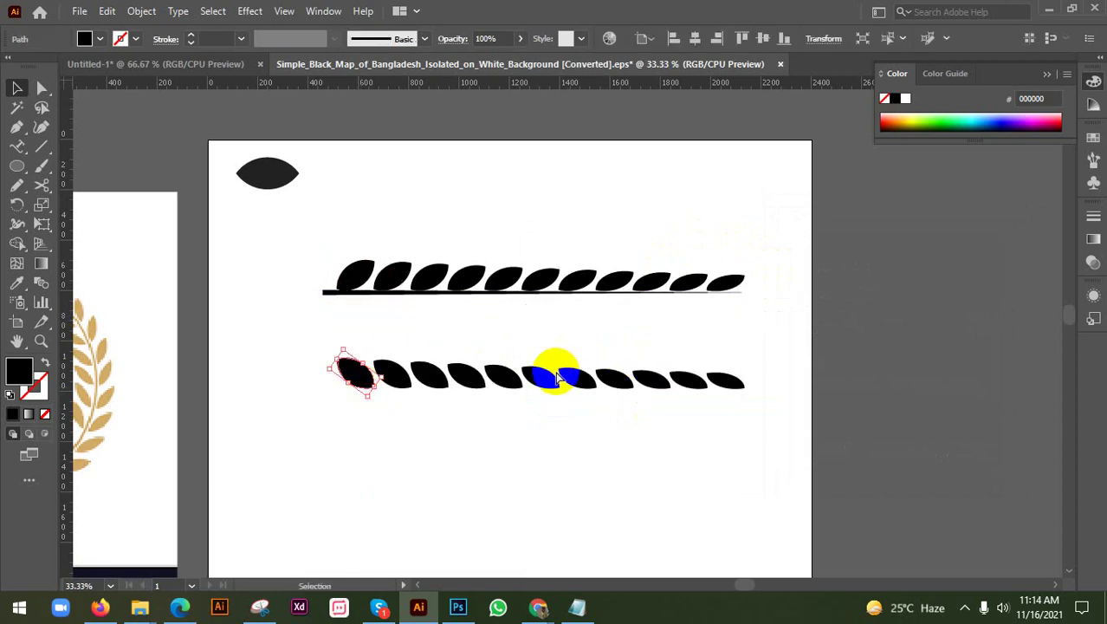
pyautogui.hotkey('ctrl', 'z')
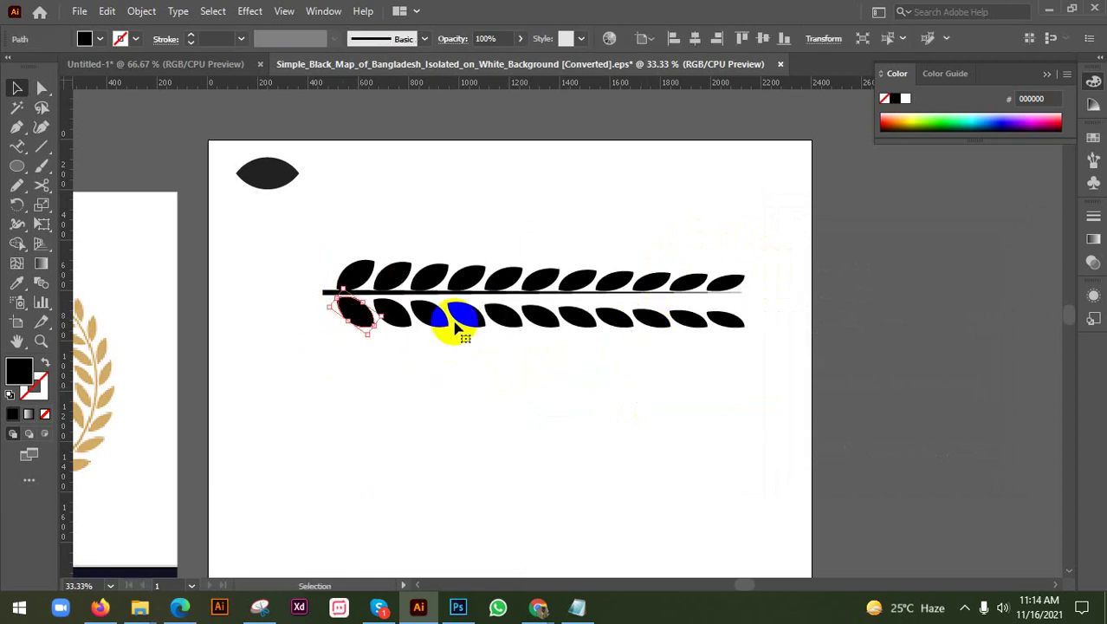
pyautogui.scroll(1, 382, 331)
pyautogui.moveTo(382, 331); pyautogui.dragTo(351, 321)
pyautogui.click(324, 347)
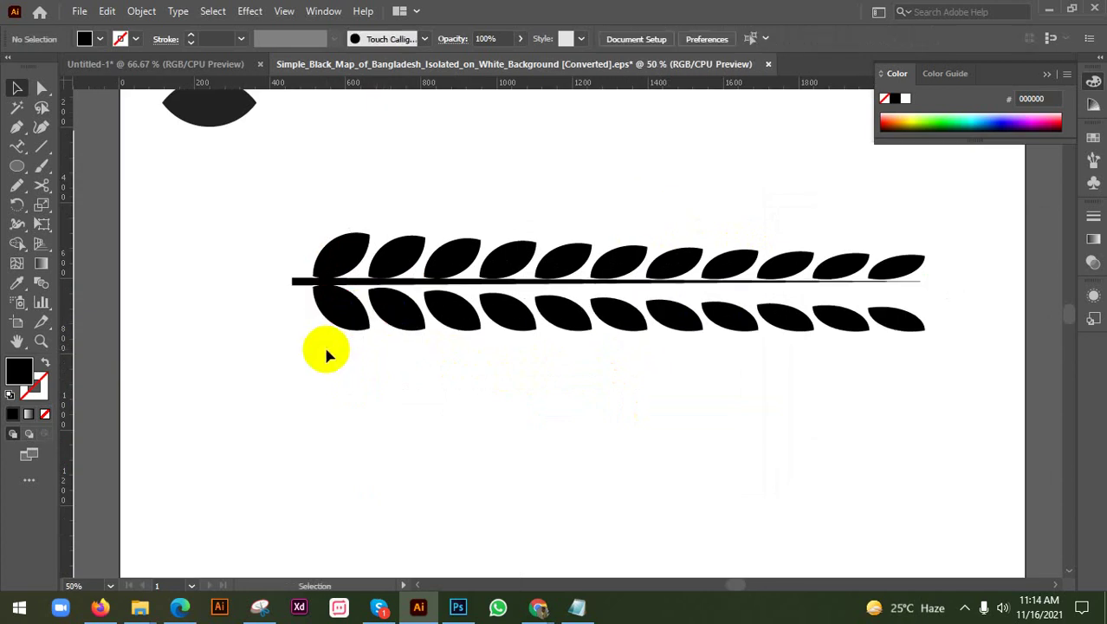
pyautogui.scroll(-1, 327, 354)
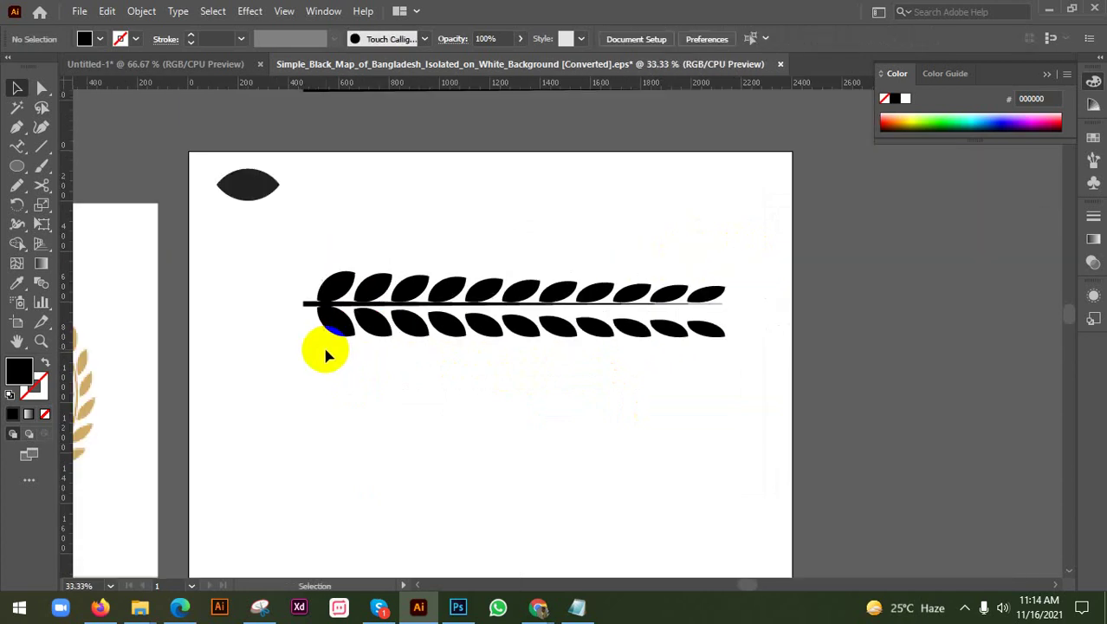
# Select the mirrored leaf row beneath the stem
pyautogui.click(707, 326)
pyautogui.moveTo(367, 324); pyautogui.dragTo(362, 352)
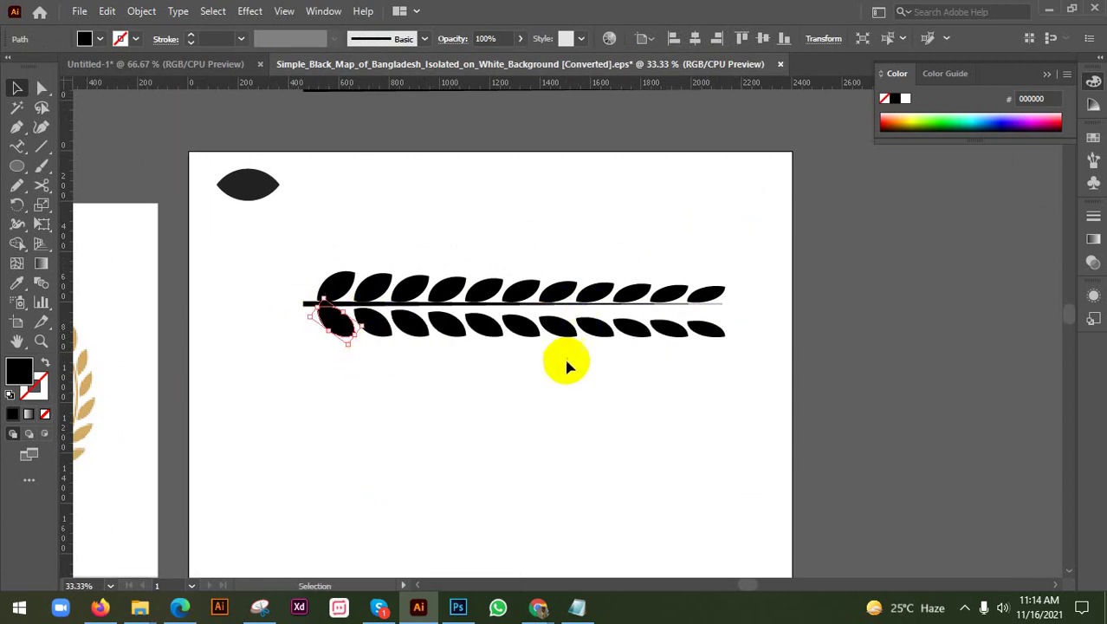
pyautogui.hscroll(2, 534, 373)
pyautogui.click(253, 11)
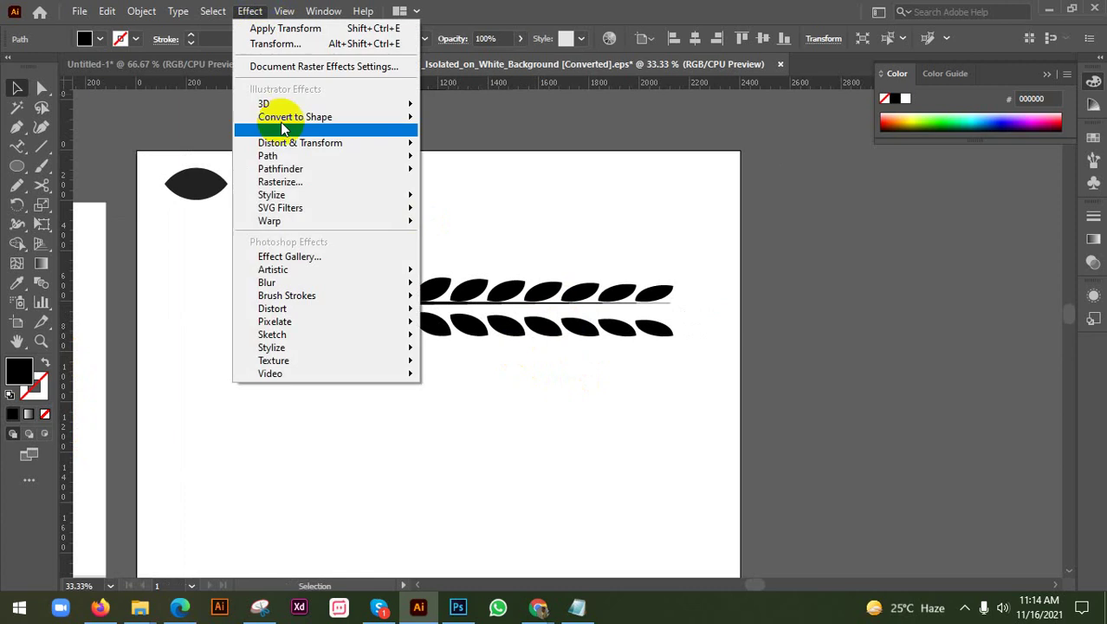
pyautogui.moveTo(356, 143)
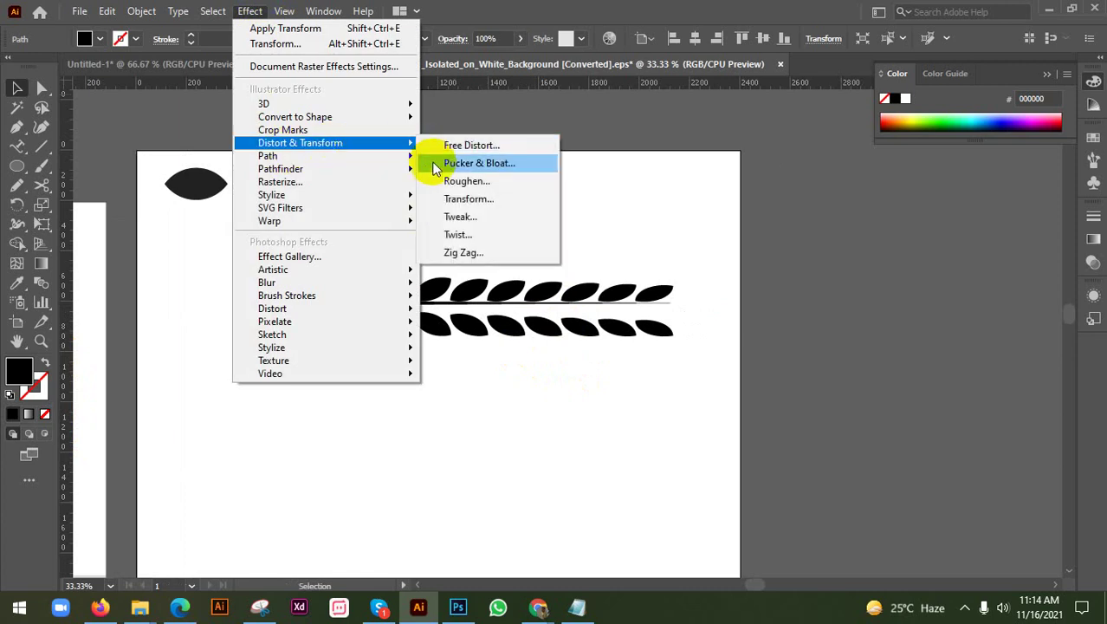
pyautogui.click(451, 194)
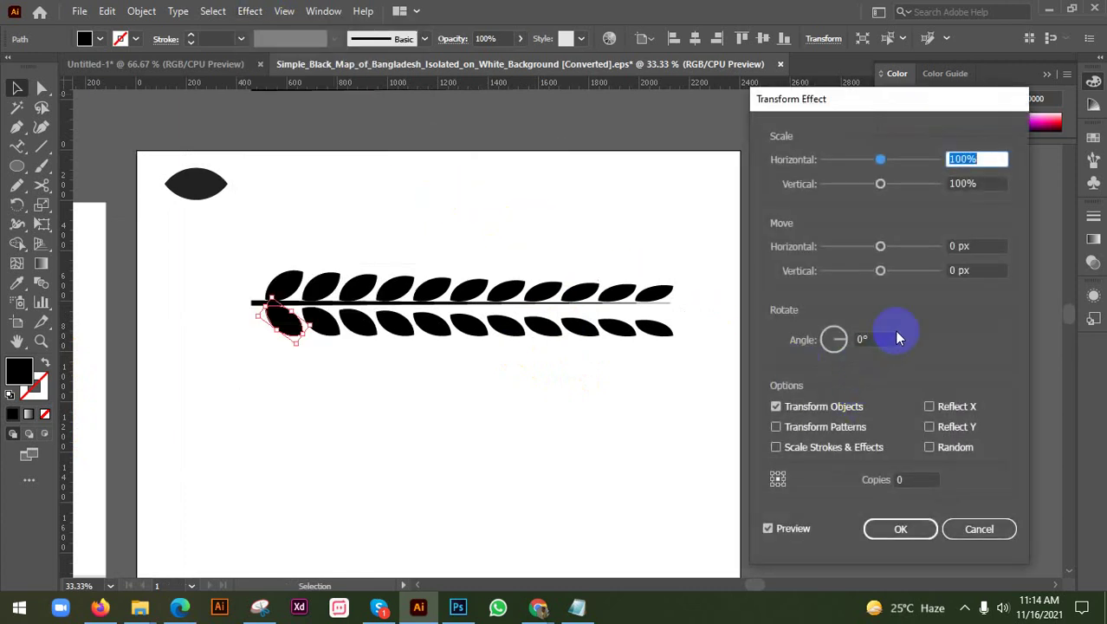
pyautogui.click(964, 537)
pyautogui.click(963, 534)
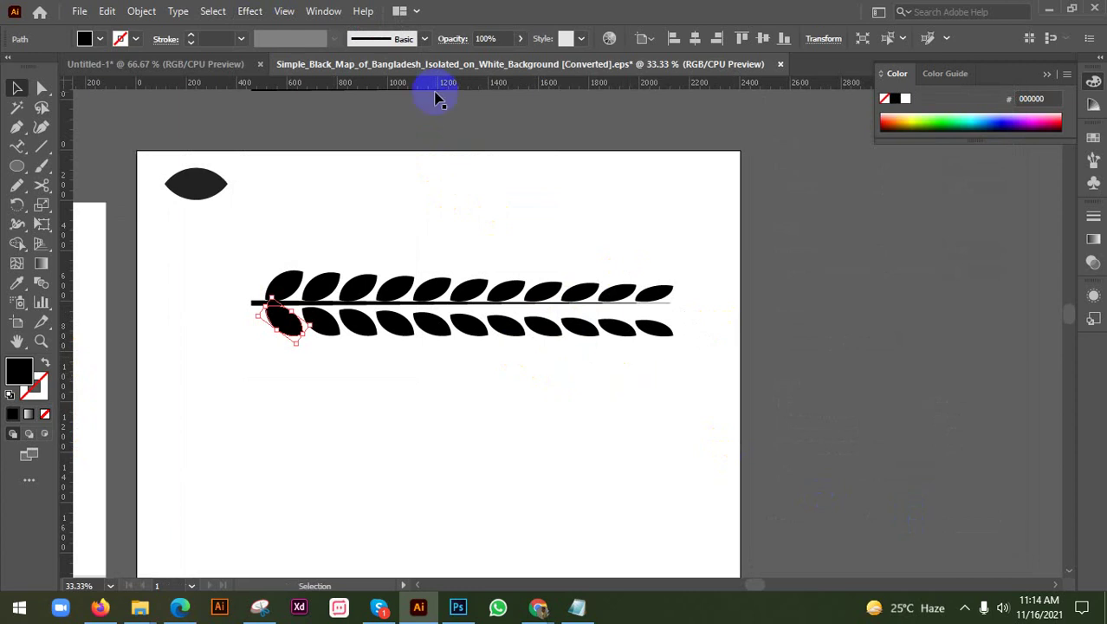
# Show the appearance attributes of the lower leaf row and check the settings of its existing Transform effect
pyautogui.click(329, 10)
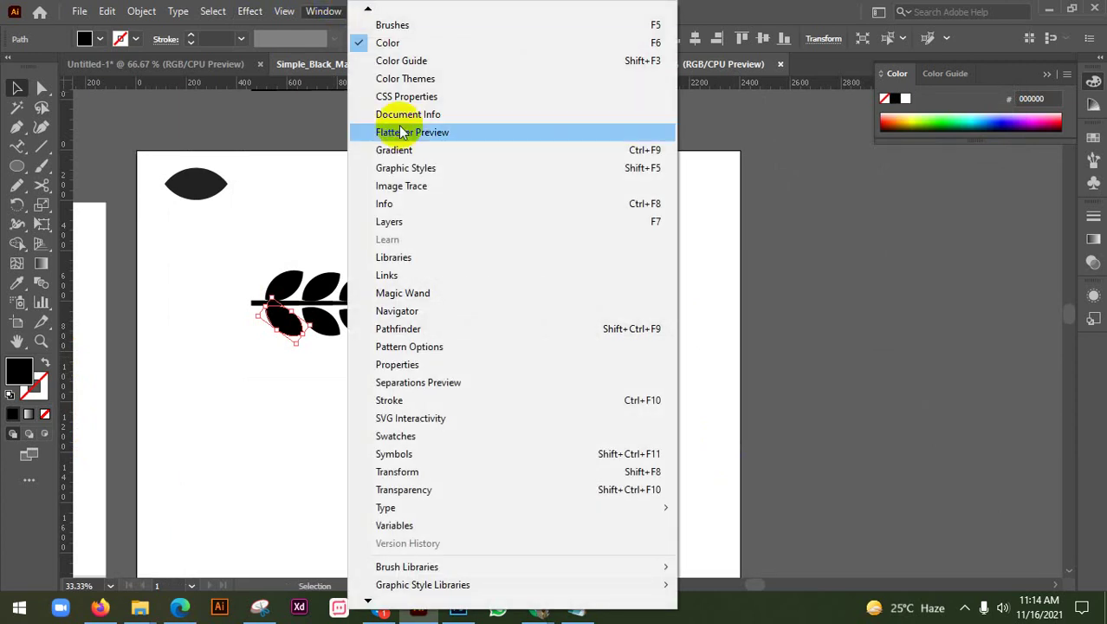
pyautogui.moveTo(367, 13)
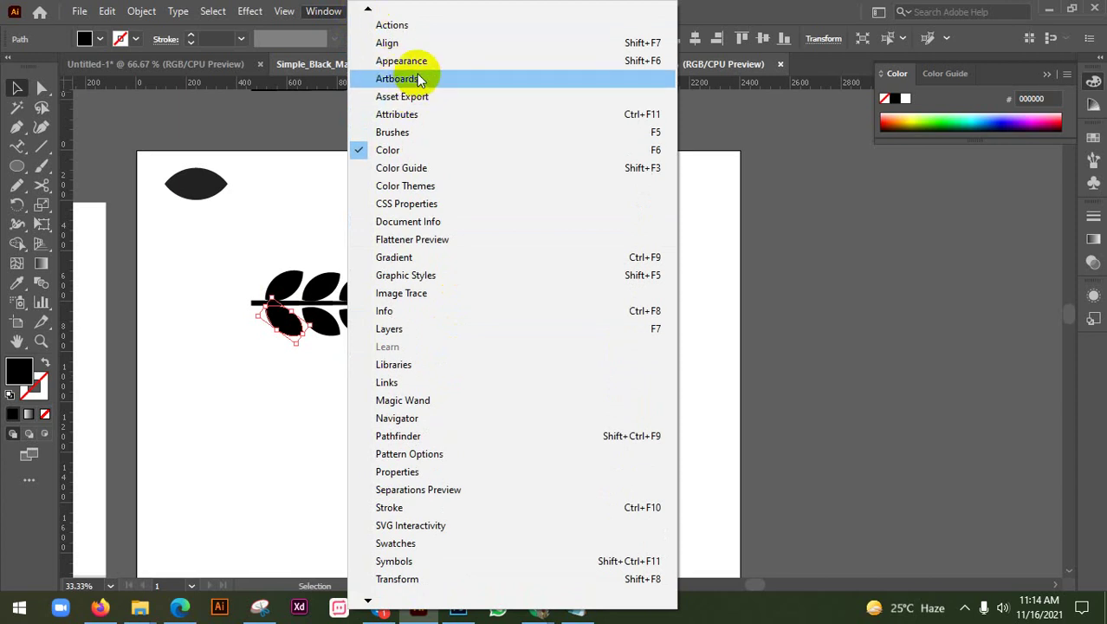
pyautogui.click(417, 64)
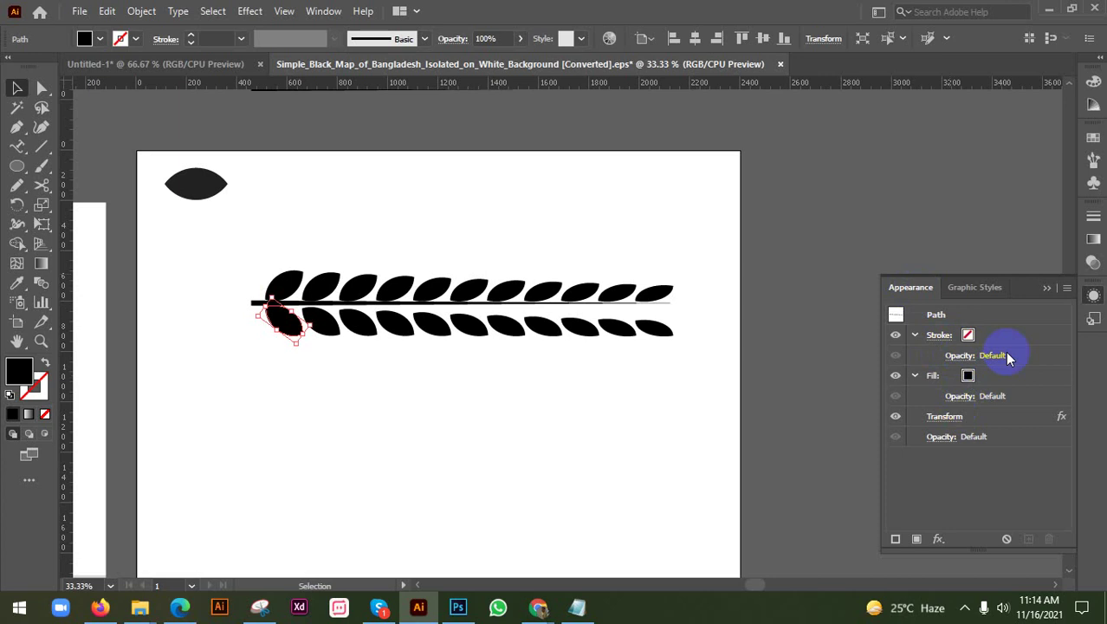
pyautogui.click(943, 415)
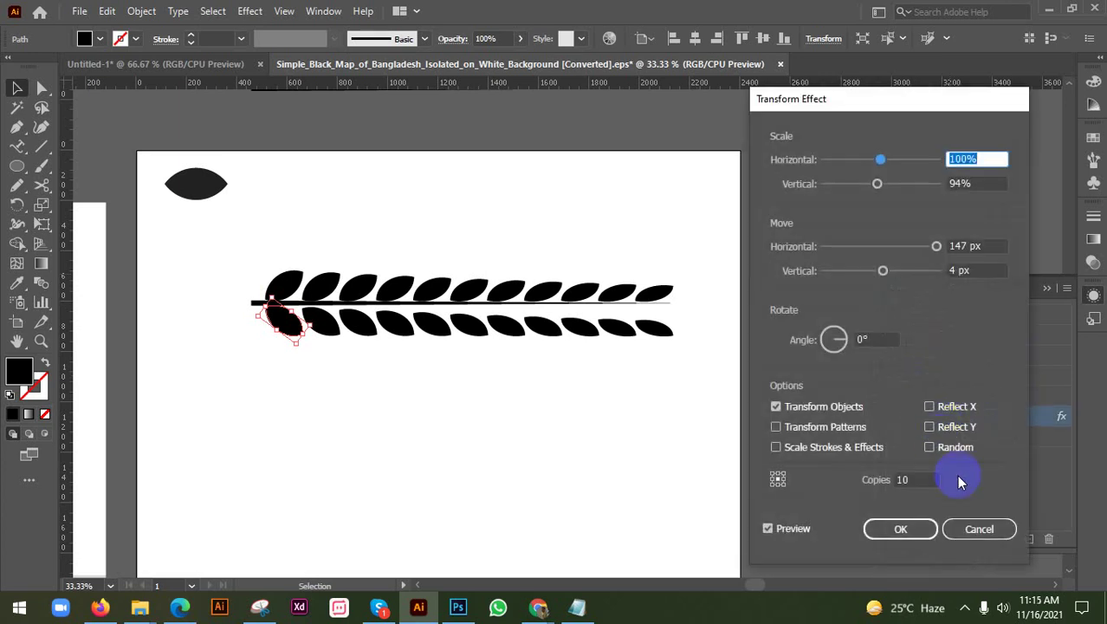
pyautogui.click(976, 530)
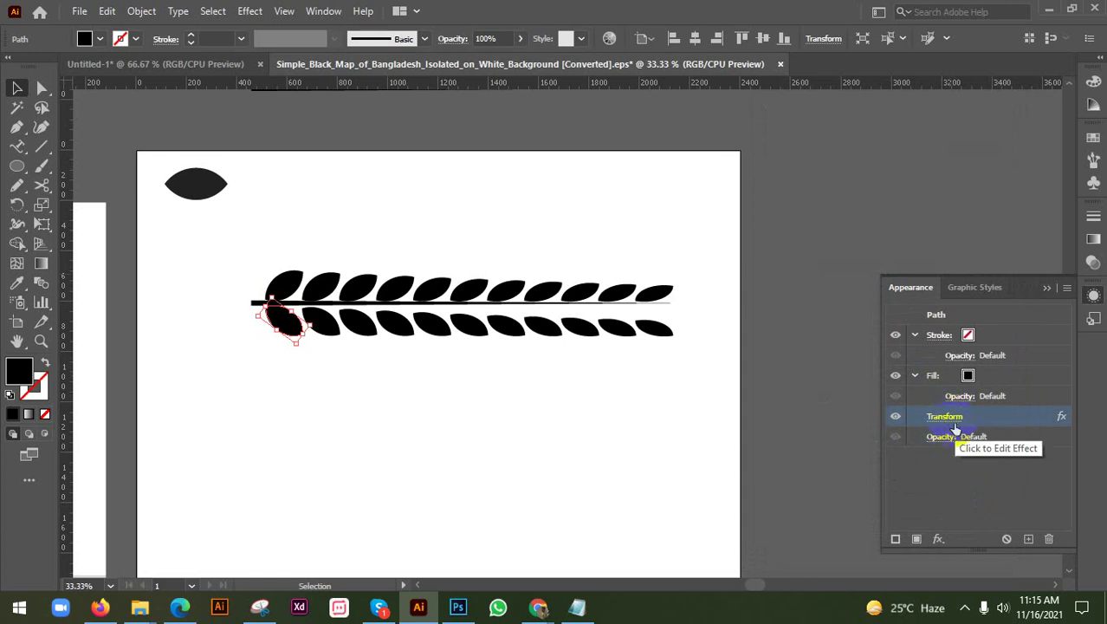
# Set the vertical move to -4 px in the lower row's existing Transform effect so its leaves follow the tapered stem
pyautogui.click(946, 417)
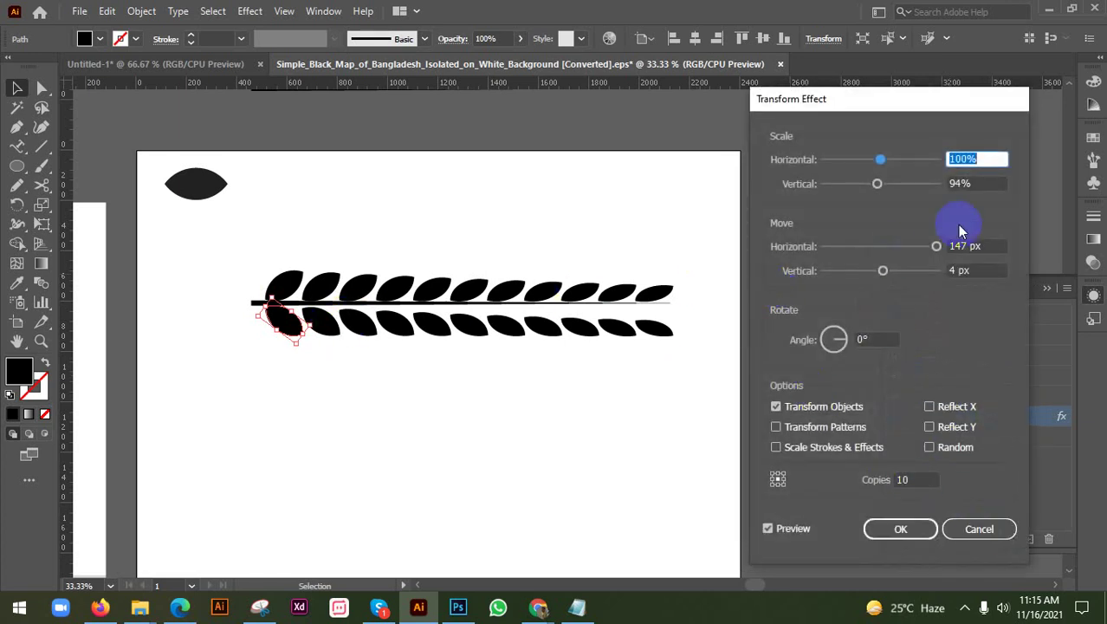
pyautogui.click(985, 182)
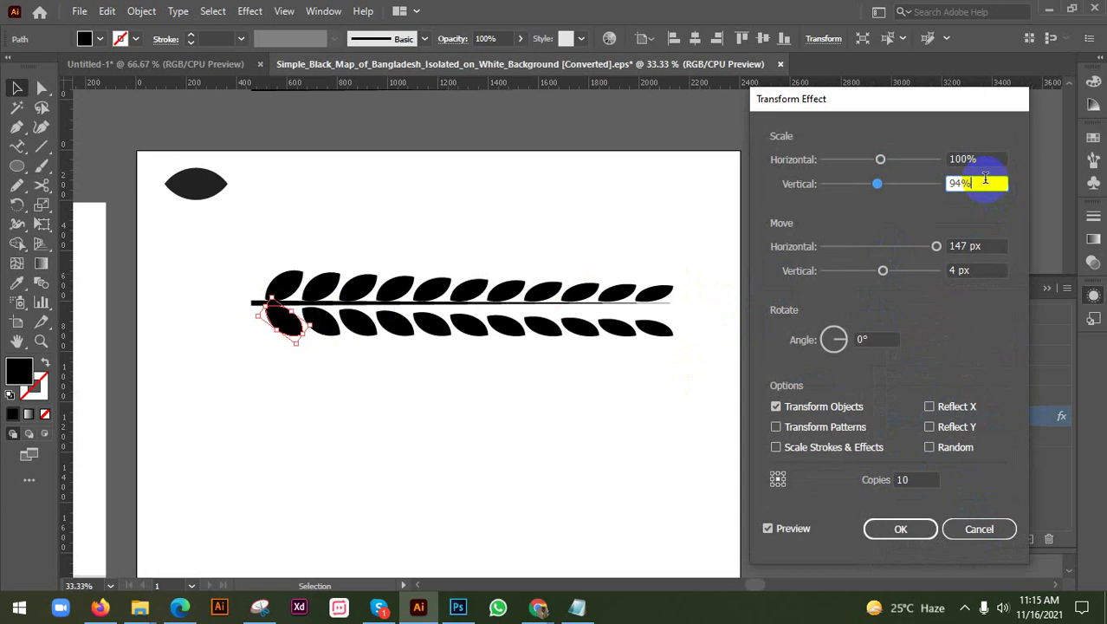
pyautogui.click(984, 271)
pyautogui.press('Down')
pyautogui.press('Down')
pyautogui.press('Down')
pyautogui.press('Down')
pyautogui.press('Down')
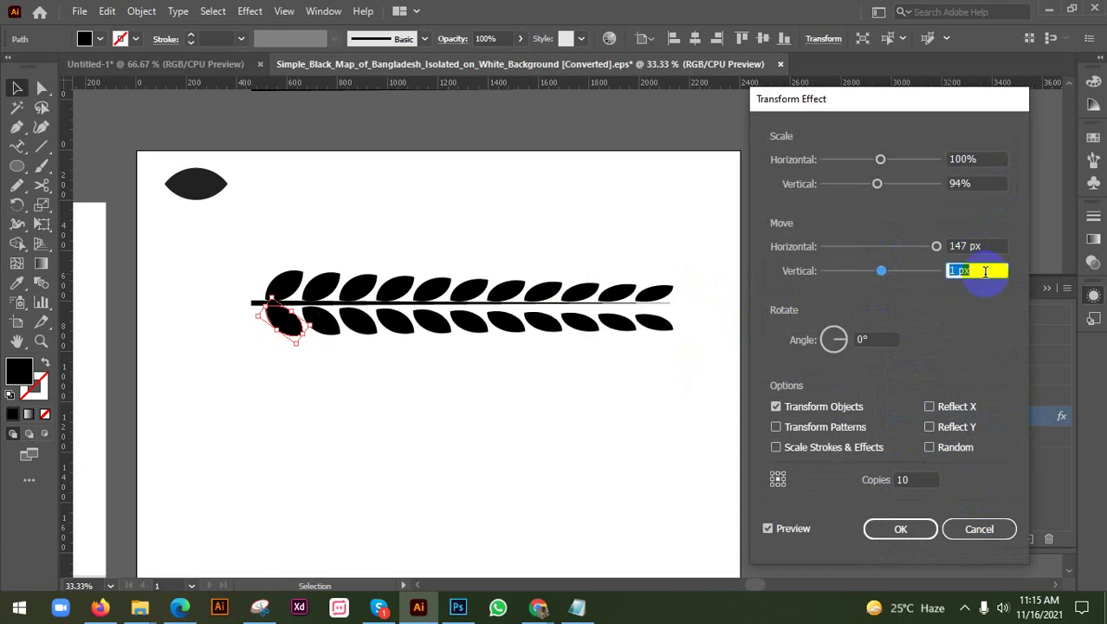
pyautogui.press('Down')
pyautogui.press('Down')
pyautogui.press('Down')
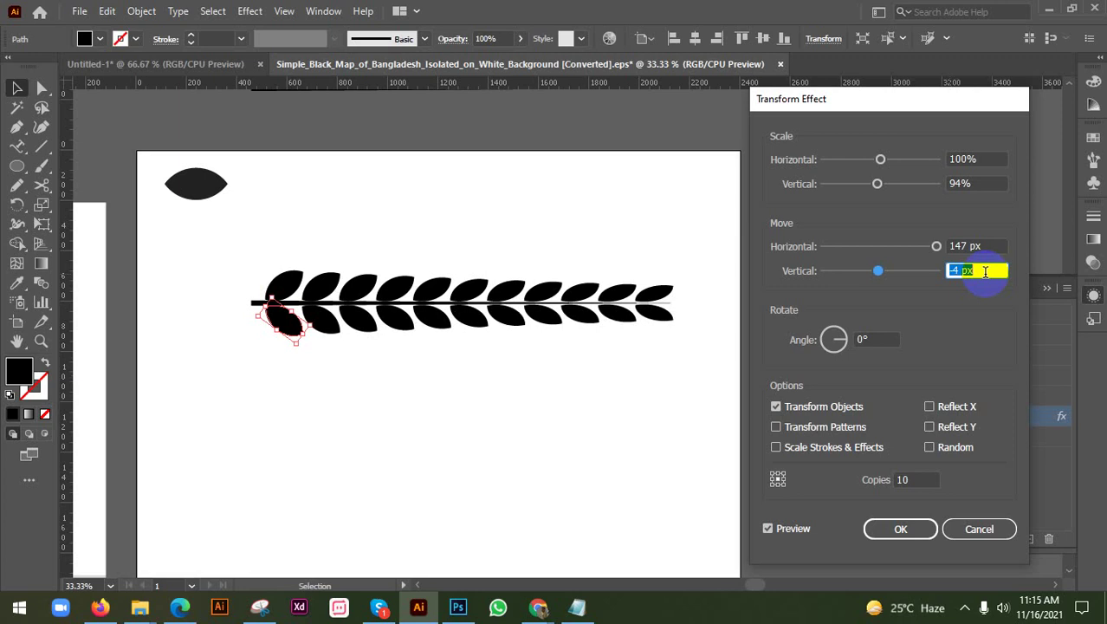
pyautogui.click(901, 528)
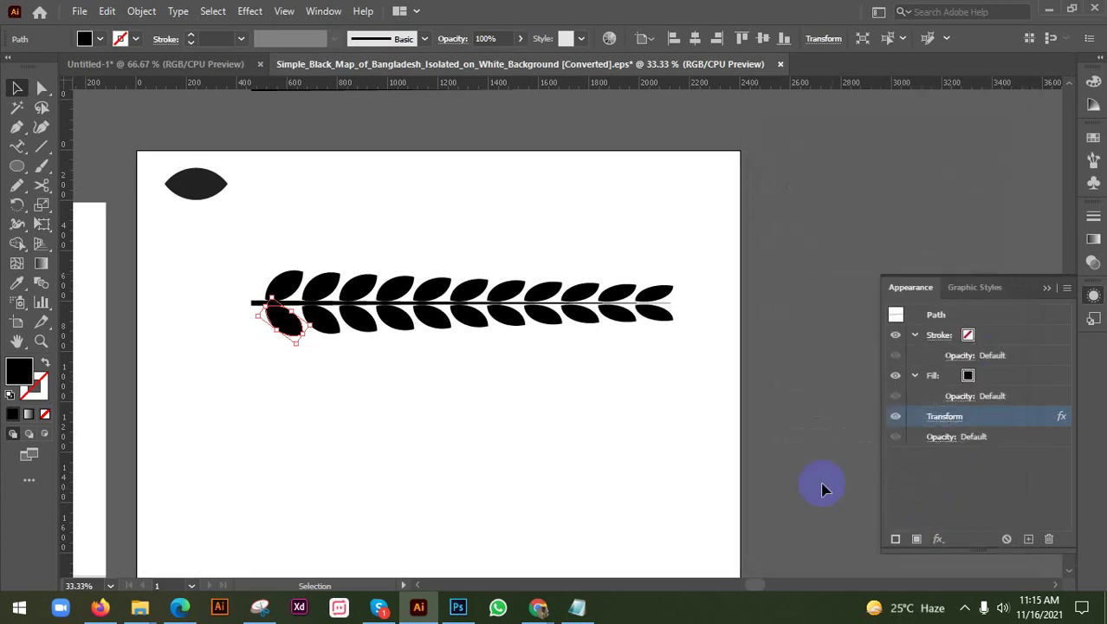
pyautogui.click(524, 402)
# Place a scaled-down copy of the dark oval leaf at the thin end of the stem as the branch tip
pyautogui.click(185, 180)
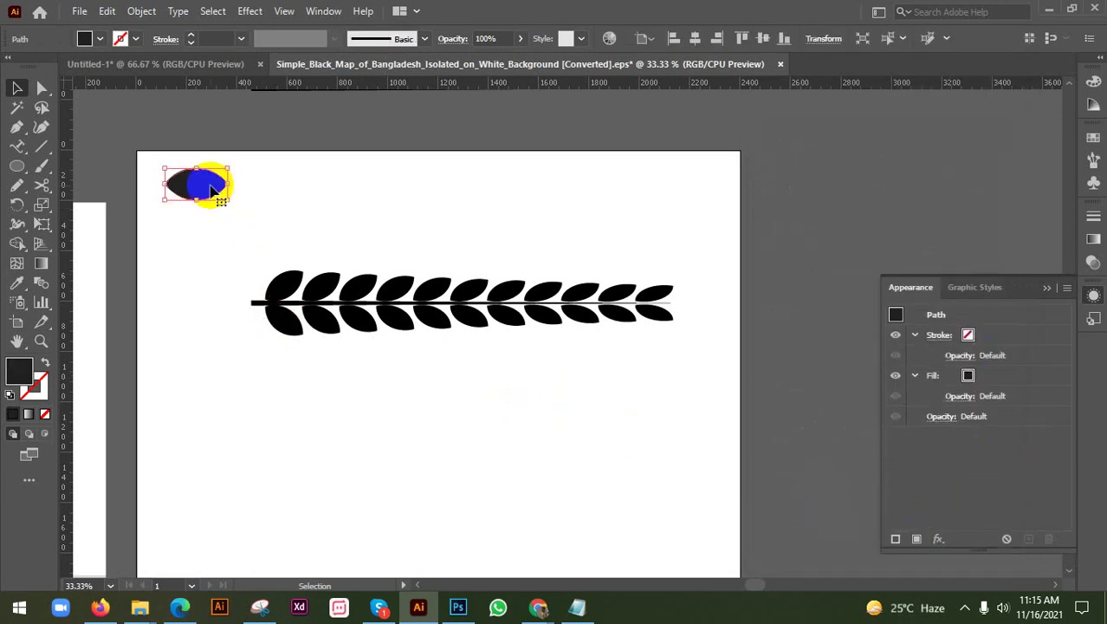
pyautogui.moveTo(165, 174); pyautogui.dragTo(645, 317)
pyautogui.scroll(1, 736, 285)
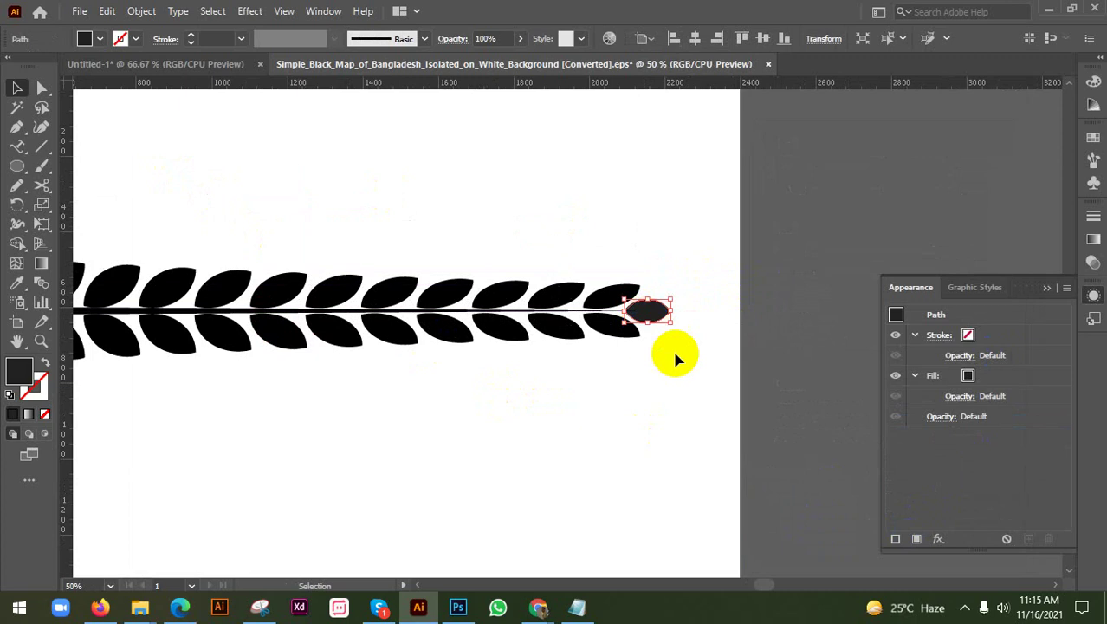
pyautogui.click(672, 350)
pyautogui.scroll(-3, 676, 355)
pyautogui.scroll(1, 673, 349)
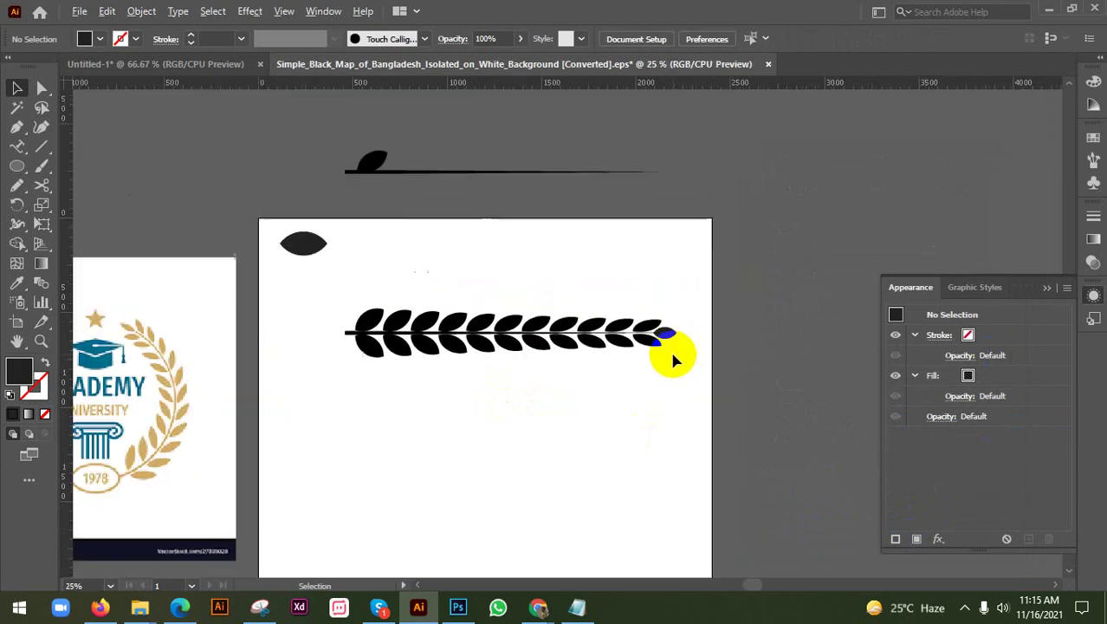
# Expand the appearance of the whole branch, including the stem, both leaf rows and the tip leaf
pyautogui.moveTo(305, 296); pyautogui.dragTo(731, 364)
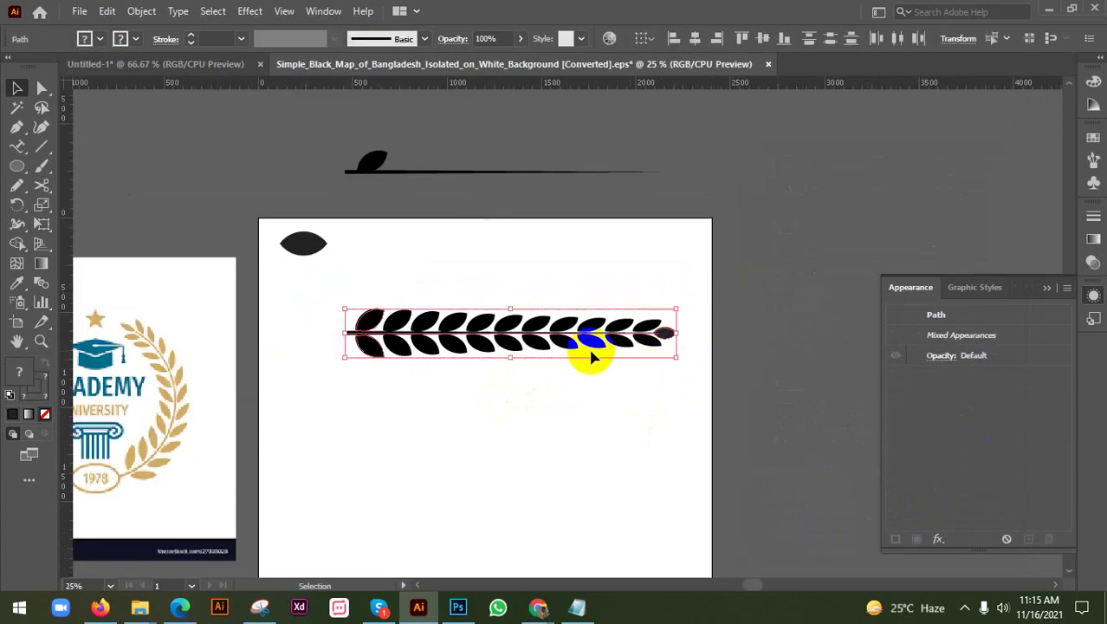
pyautogui.click(142, 10)
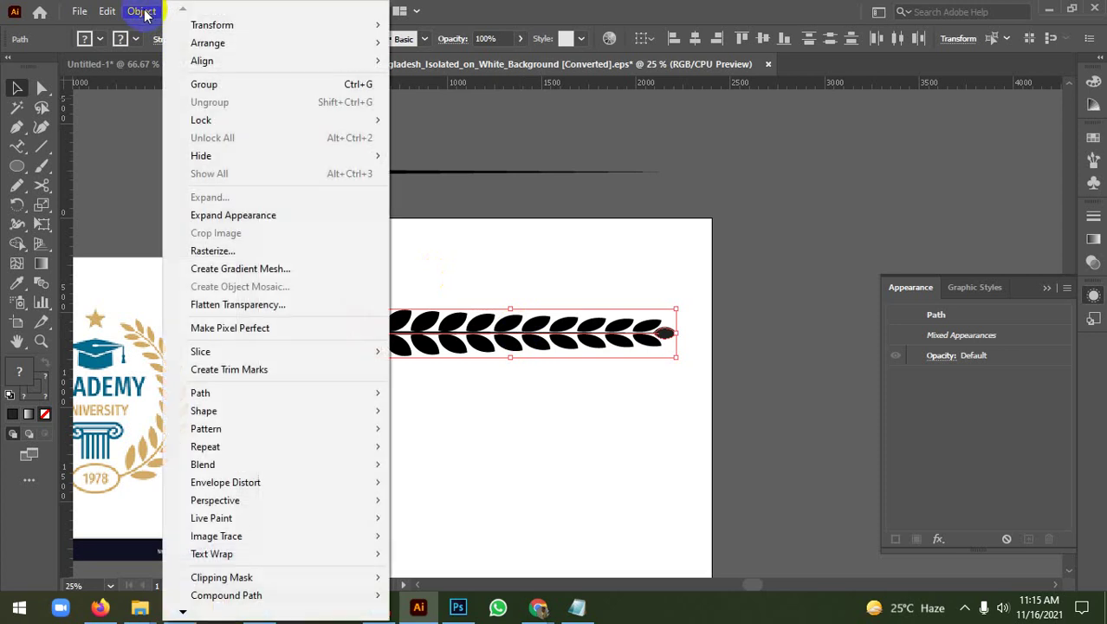
pyautogui.click(200, 216)
pyautogui.click(143, 19)
pyautogui.click(223, 195)
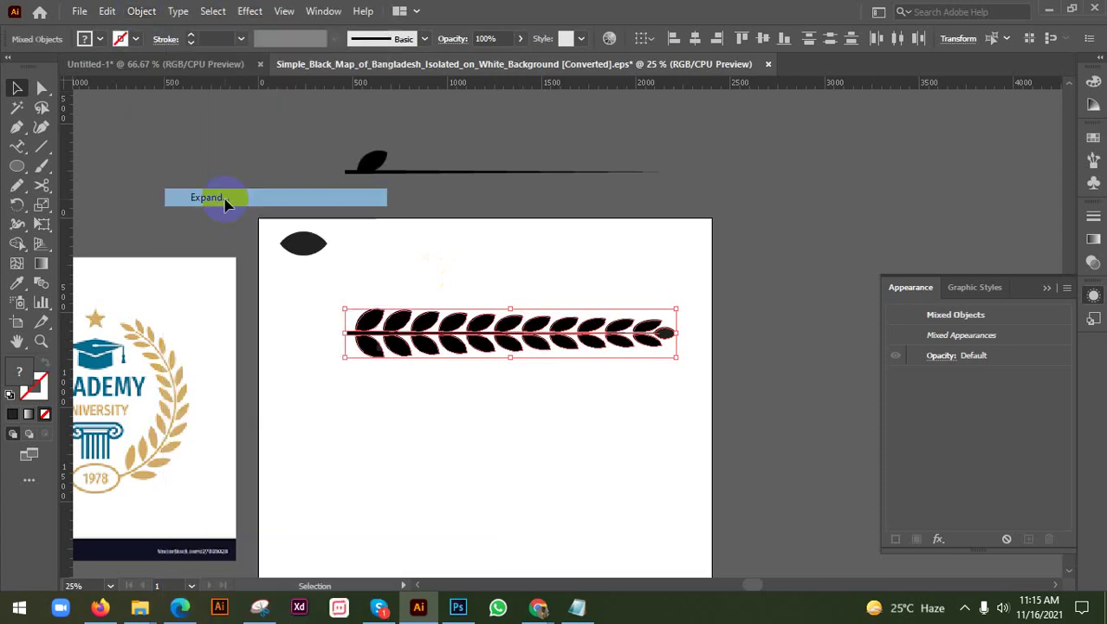
pyautogui.click(141, 10)
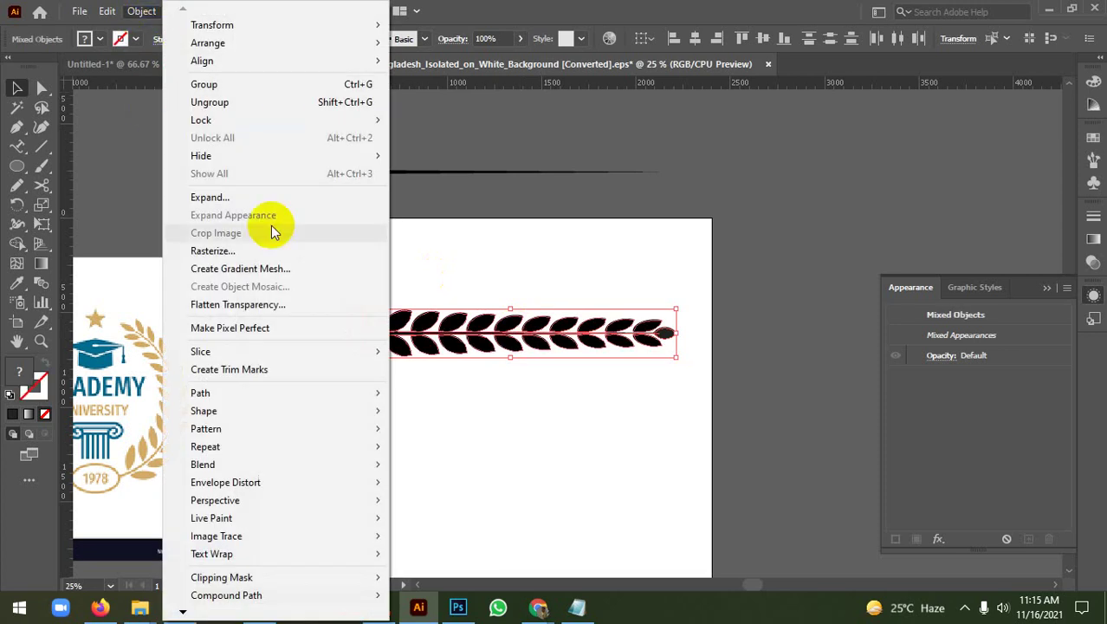
pyautogui.click(222, 193)
pyautogui.click(322, 340)
# Move the whole expanded branch up near the upper edge of the artboard
pyautogui.moveTo(329, 323); pyautogui.dragTo(681, 388)
pyautogui.moveTo(543, 345); pyautogui.dragTo(539, 275)
pyautogui.click(537, 341)
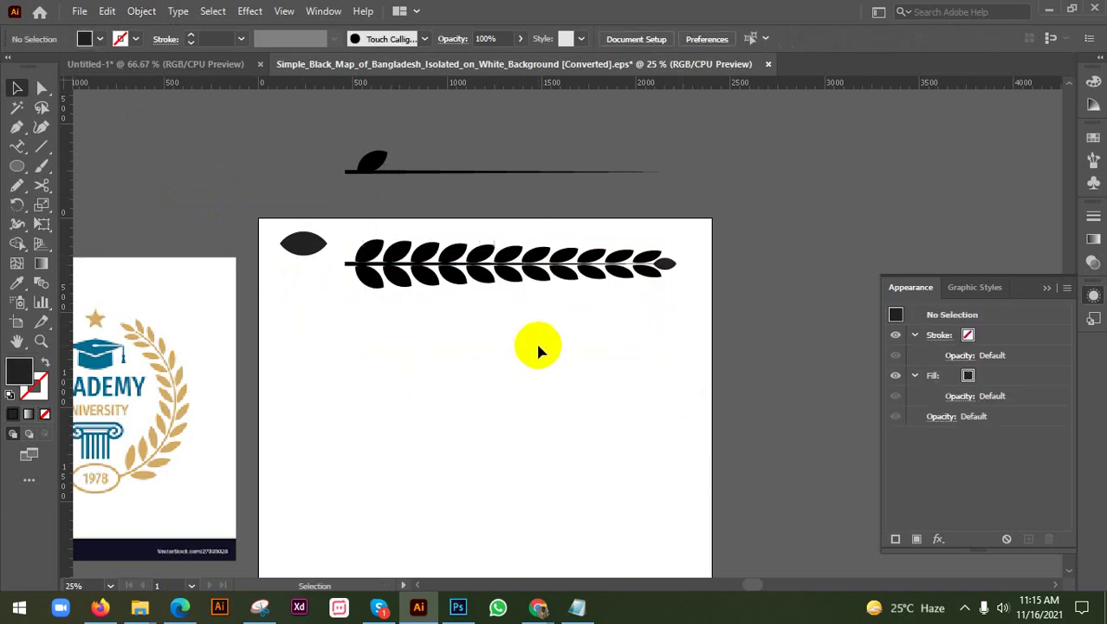
# Move the spare tapered stem and its leaf onto the artboard below the branch, and delete that leaf
pyautogui.click(367, 161)
pyautogui.moveTo(452, 180)
pyautogui.mouseDown()
pyautogui.moveTo(432, 388)
pyautogui.moveTo(443, 373)
pyautogui.mouseUp()
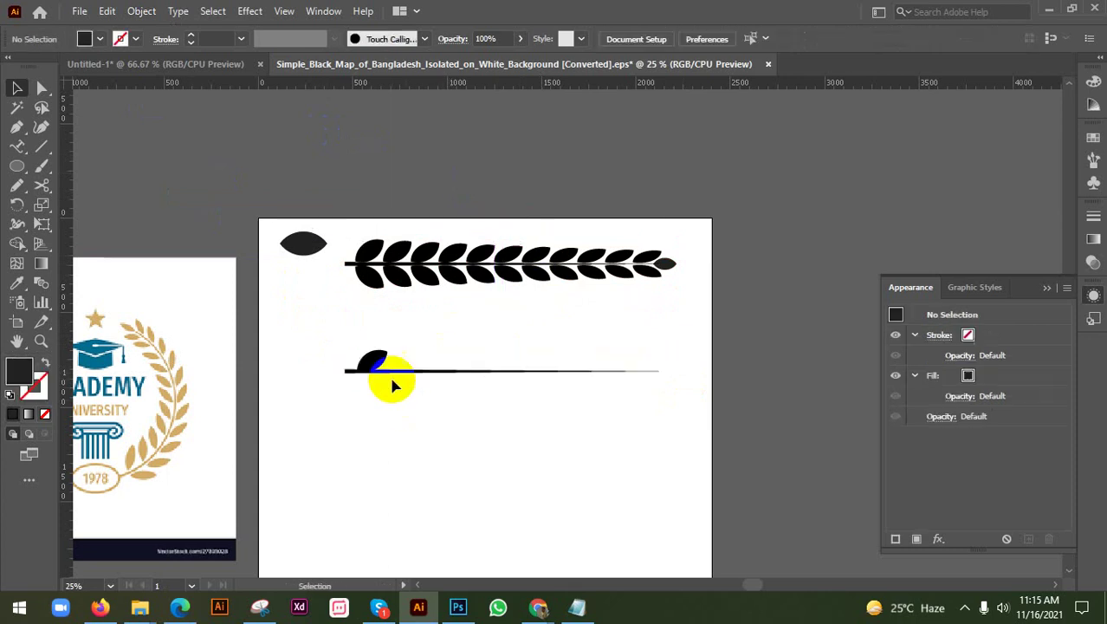
pyautogui.click(379, 362)
pyautogui.press('Delete')
# Rotate the dark oval leaf upright and move it below the spare tapered stem
pyautogui.moveTo(296, 240); pyautogui.dragTo(374, 295)
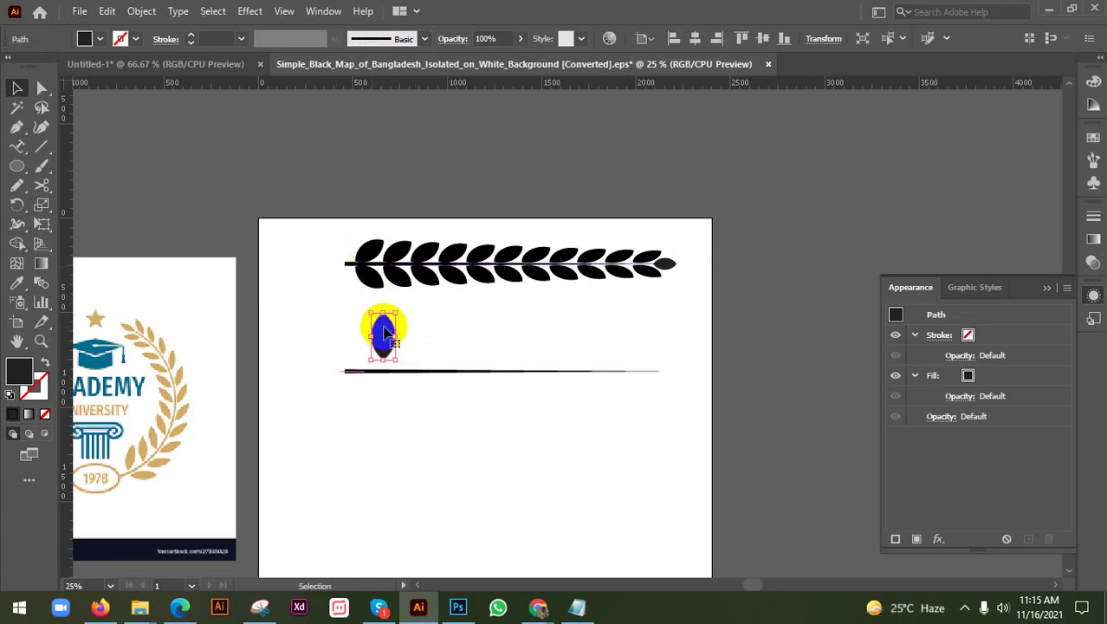
pyautogui.moveTo(386, 336); pyautogui.dragTo(388, 452)
pyautogui.scroll(-2, 388, 451)
pyautogui.scroll(2, 376, 395)
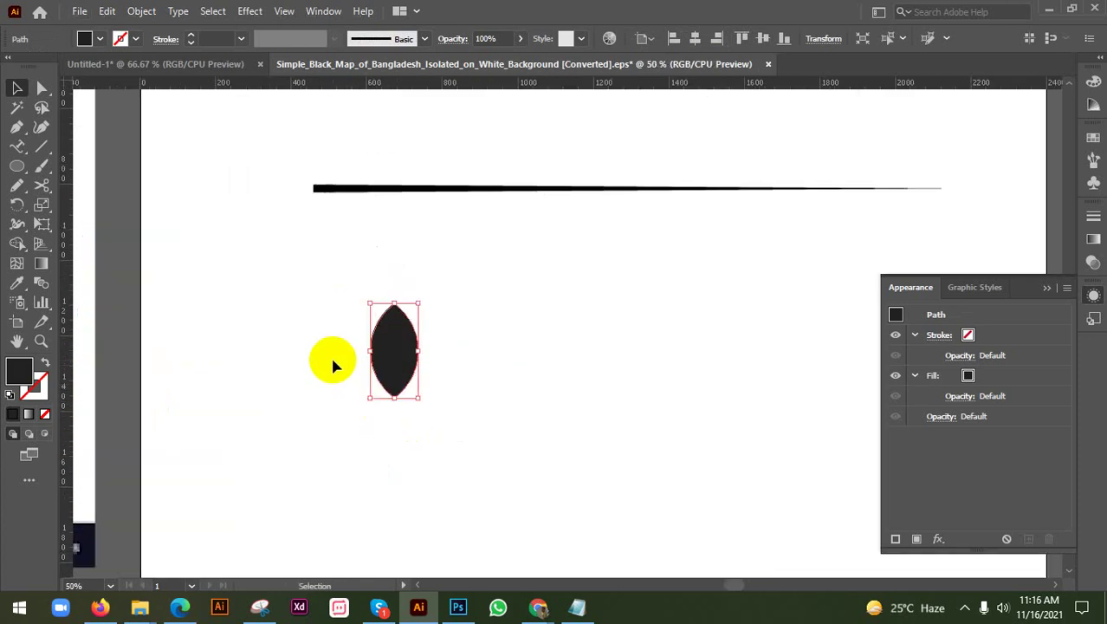
pyautogui.click(330, 363)
# Draw a narrow curved wedge with the Pen tool, from the leaf's centre down past its lower tip, as the leaf vein
pyautogui.click(26, 128)
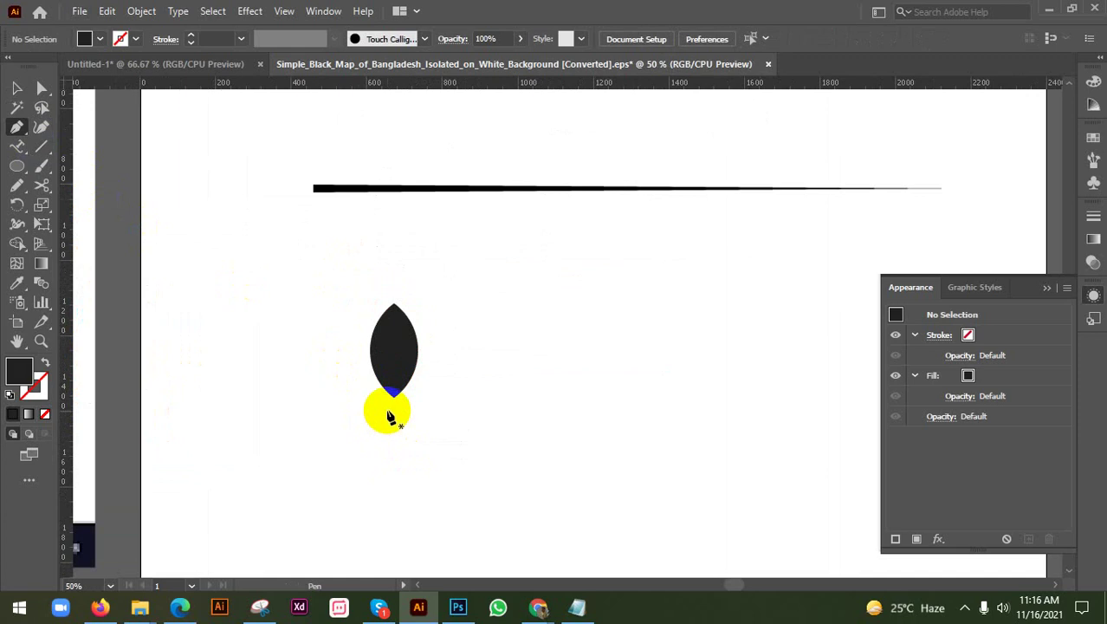
pyautogui.moveTo(382, 409); pyautogui.dragTo(391, 359)
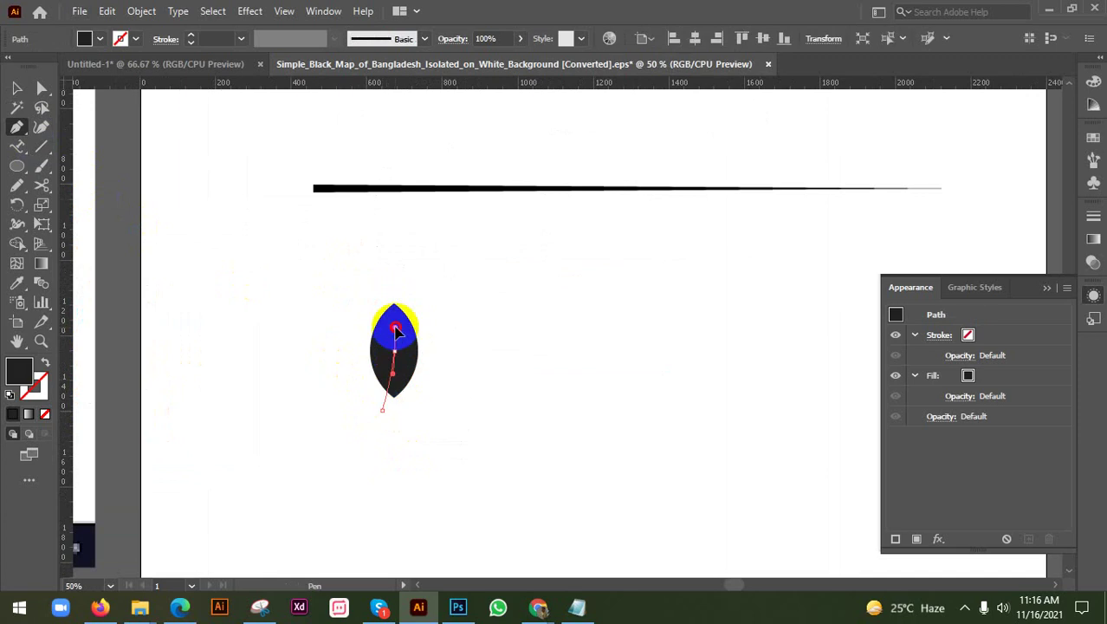
pyautogui.click(390, 299)
pyautogui.moveTo(390, 298); pyautogui.dragTo(401, 420)
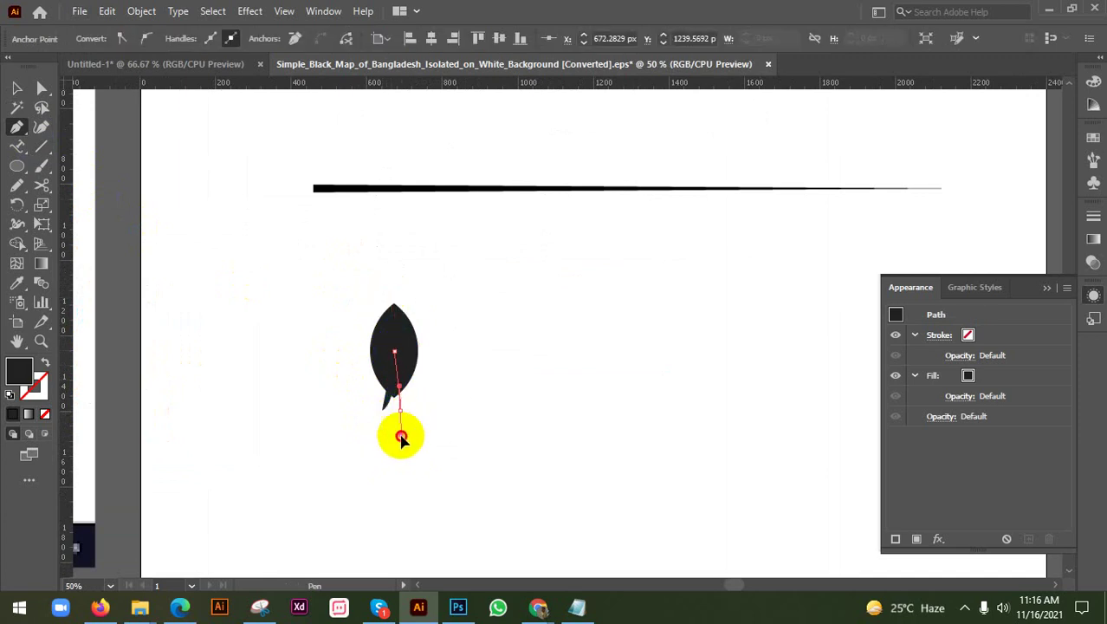
pyautogui.moveTo(384, 464); pyautogui.dragTo(387, 418)
# Fill the vein wedge with white sampled from the artboard using the Eyedropper
pyautogui.press('i')
pyautogui.click(453, 428)
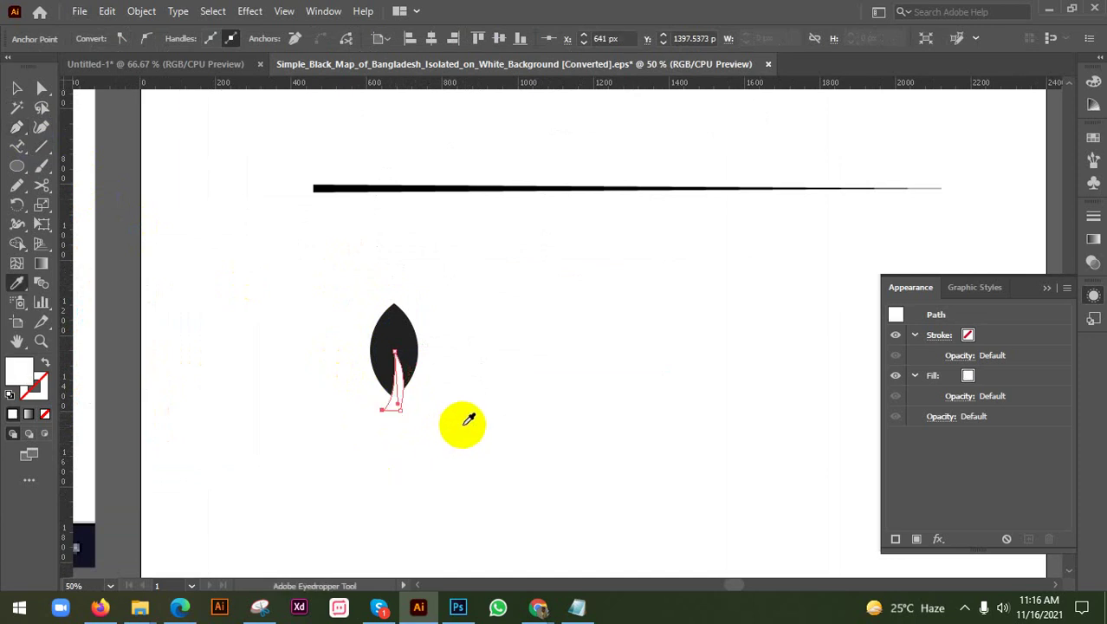
pyautogui.press('v')
pyautogui.click(483, 419)
# Raise the vein's pointed top anchor slightly and adjust its handle to reshape the curve of the vein's inner edge
pyautogui.keyDown('alt'); pyautogui.scroll(2, 364, 442); pyautogui.keyUp('alt')
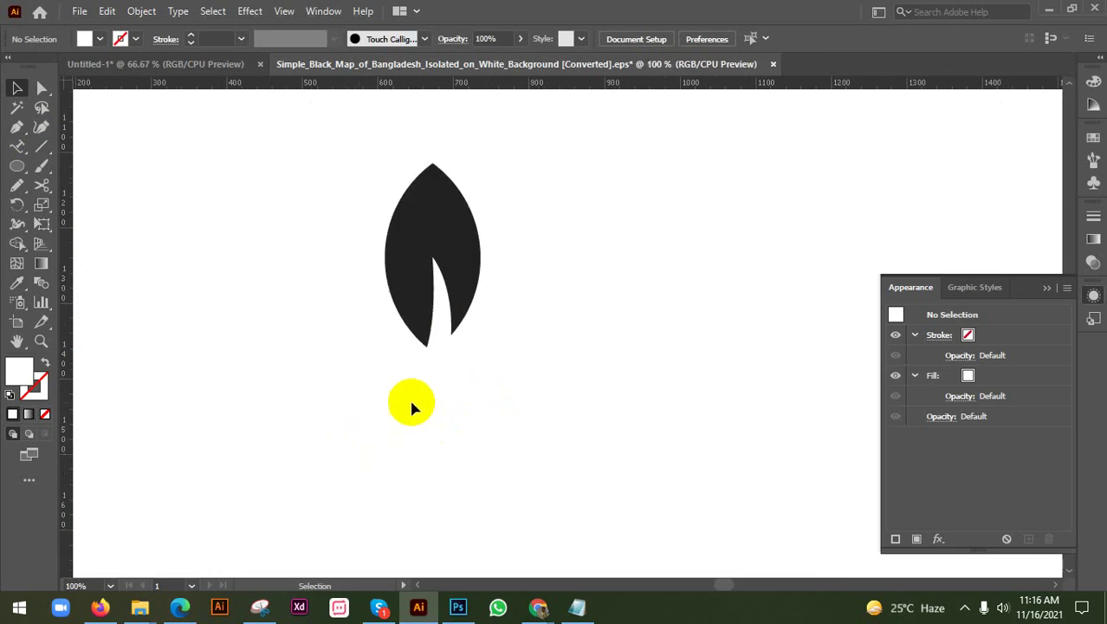
pyautogui.click(440, 368)
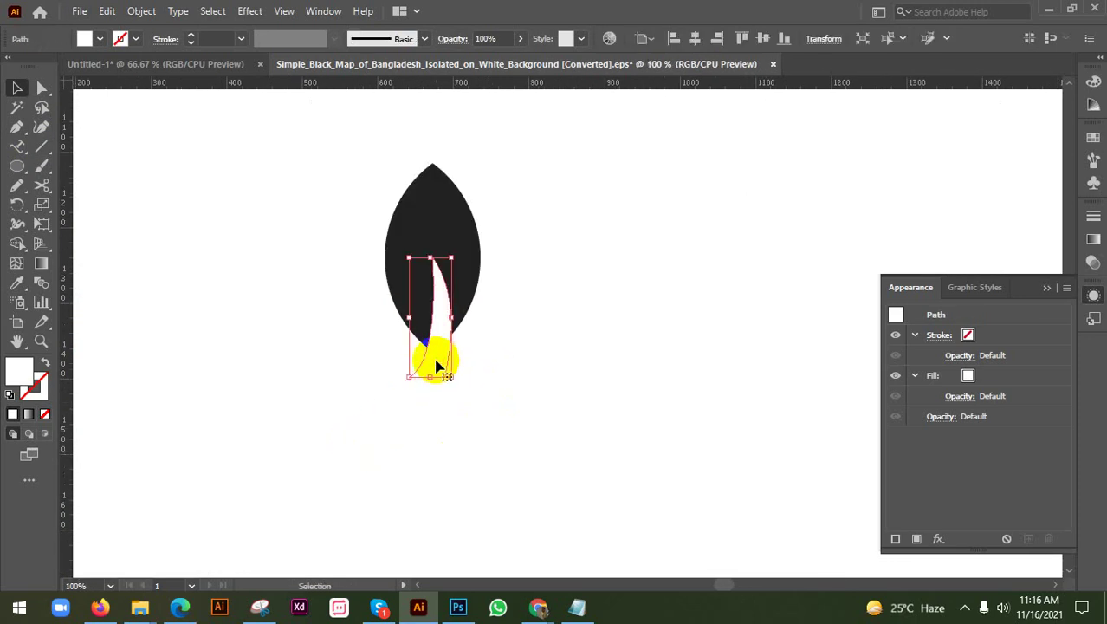
pyautogui.click(42, 87)
pyautogui.click(434, 258)
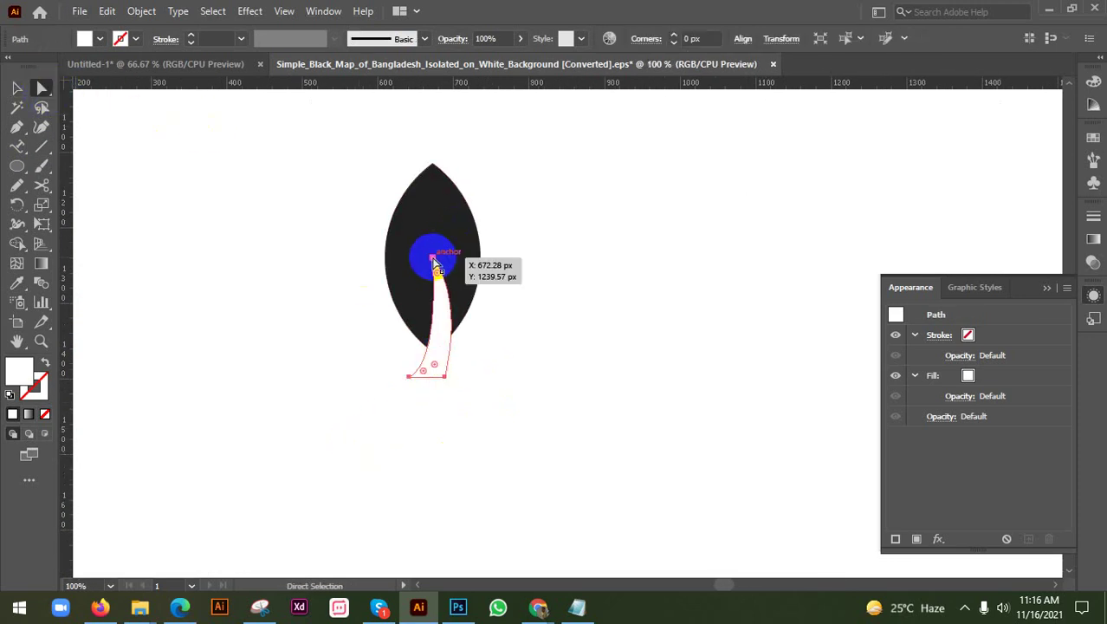
pyautogui.moveTo(436, 262); pyautogui.dragTo(435, 241)
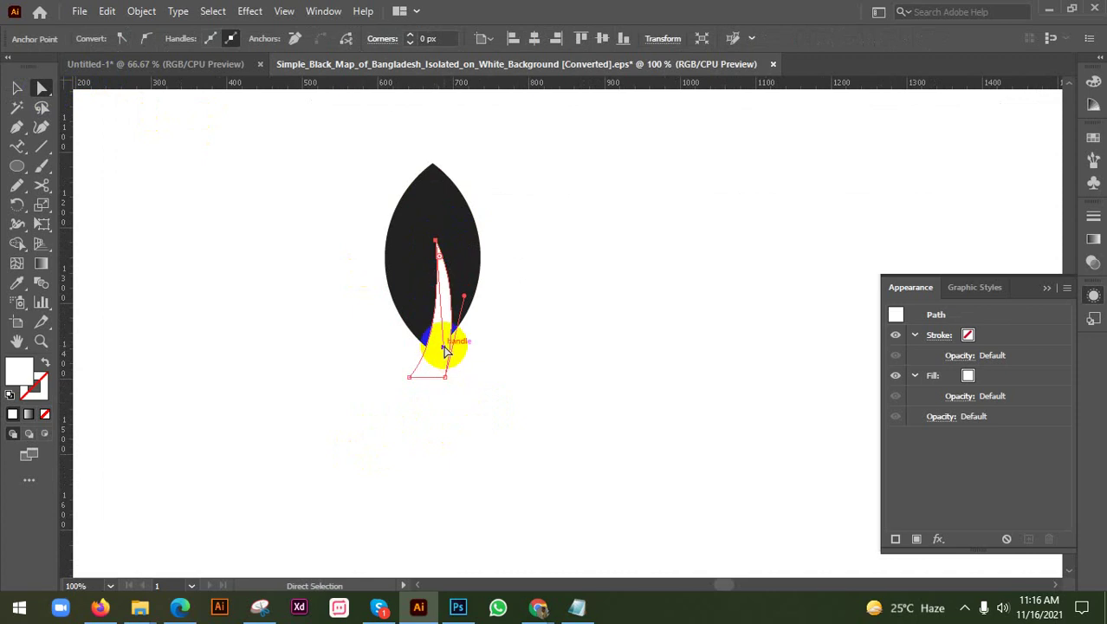
pyautogui.moveTo(442, 347); pyautogui.dragTo(430, 364)
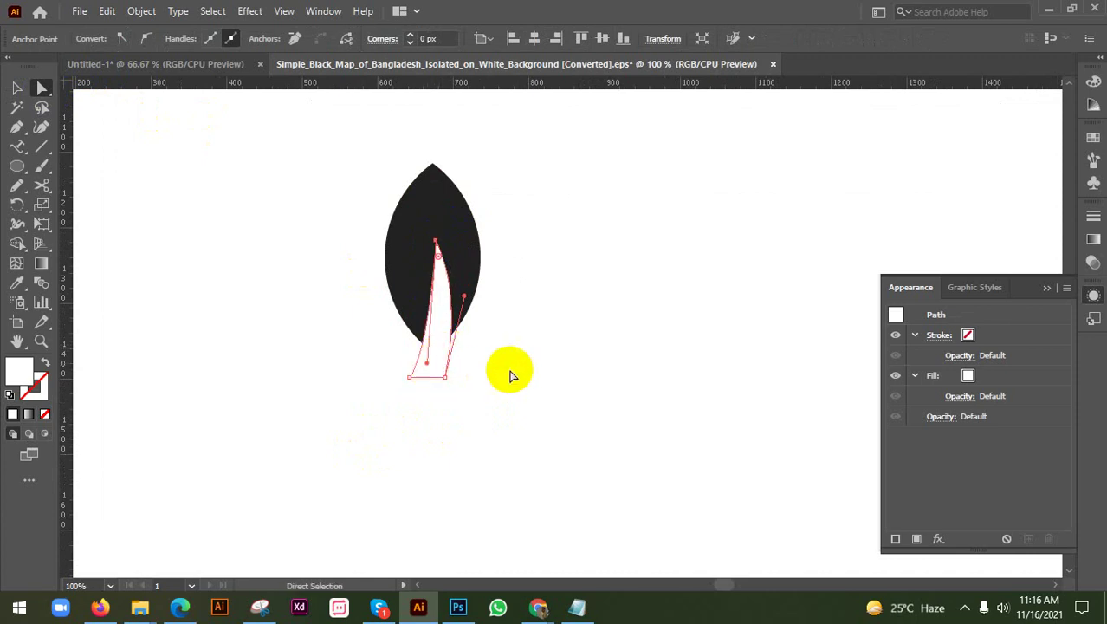
pyautogui.click(511, 375)
# Shift the white vein slightly to the left and pull its tip anchor to the right to make the vein slimmer
pyautogui.scroll(-2, 511, 375)
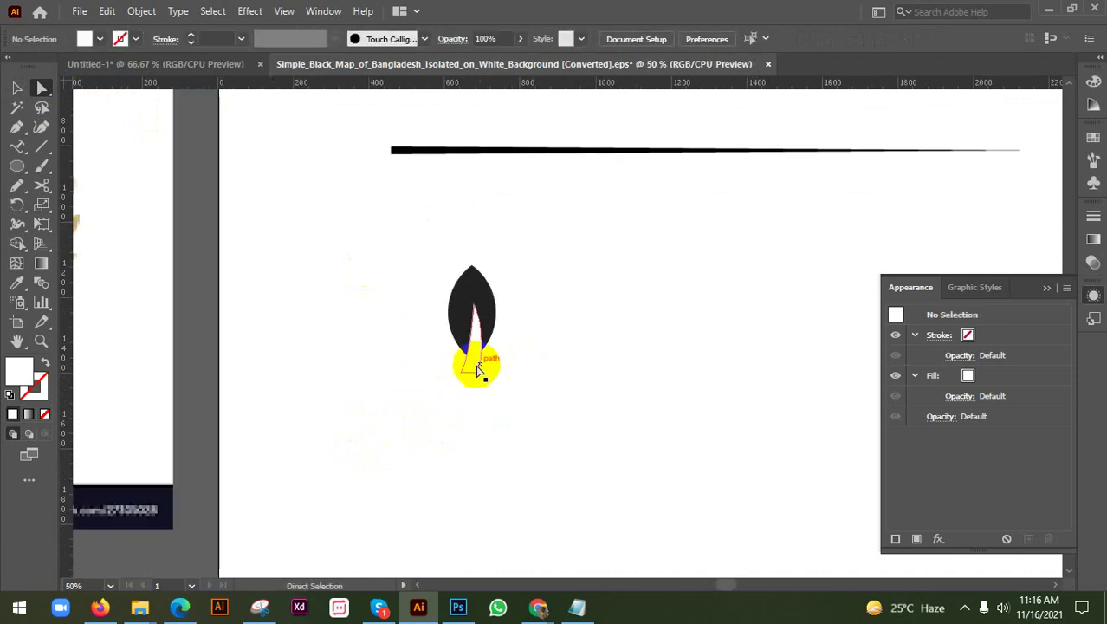
pyautogui.keyDown('alt'); pyautogui.click(474, 370); pyautogui.keyUp('alt')
pyautogui.scroll(1, 474, 369)
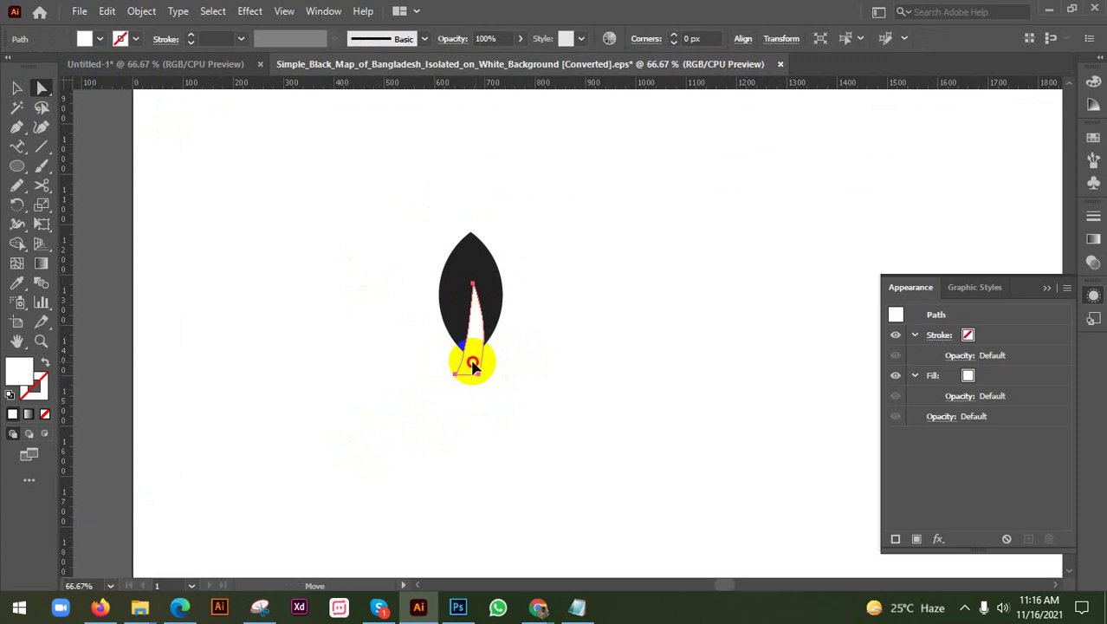
pyautogui.moveTo(472, 364); pyautogui.dragTo(472, 361)
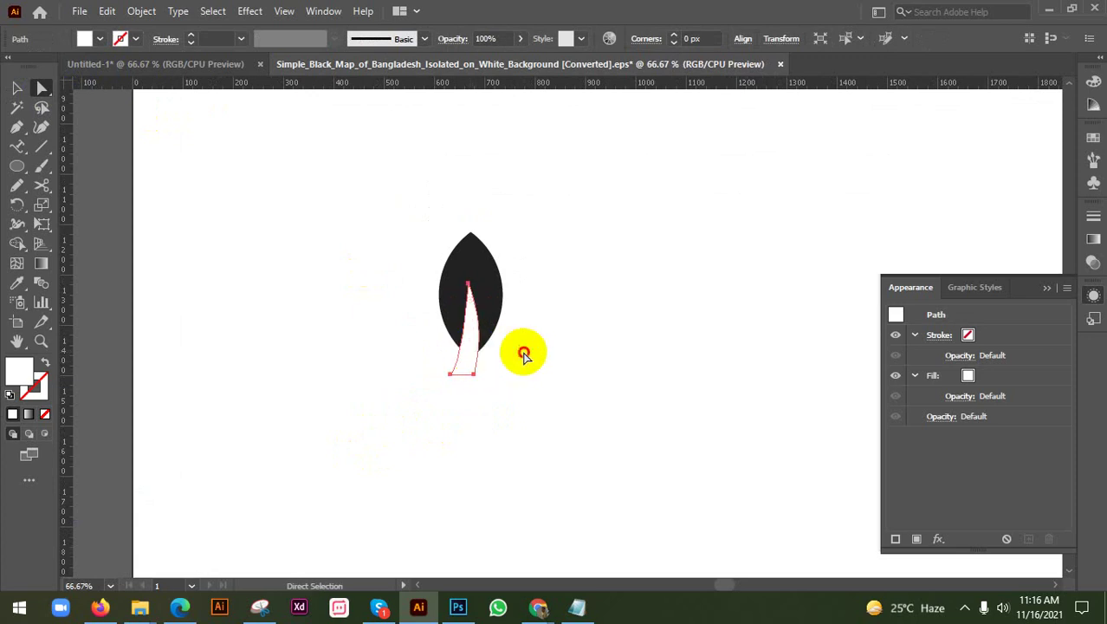
pyautogui.moveTo(469, 289); pyautogui.dragTo(475, 288)
pyautogui.click(586, 338)
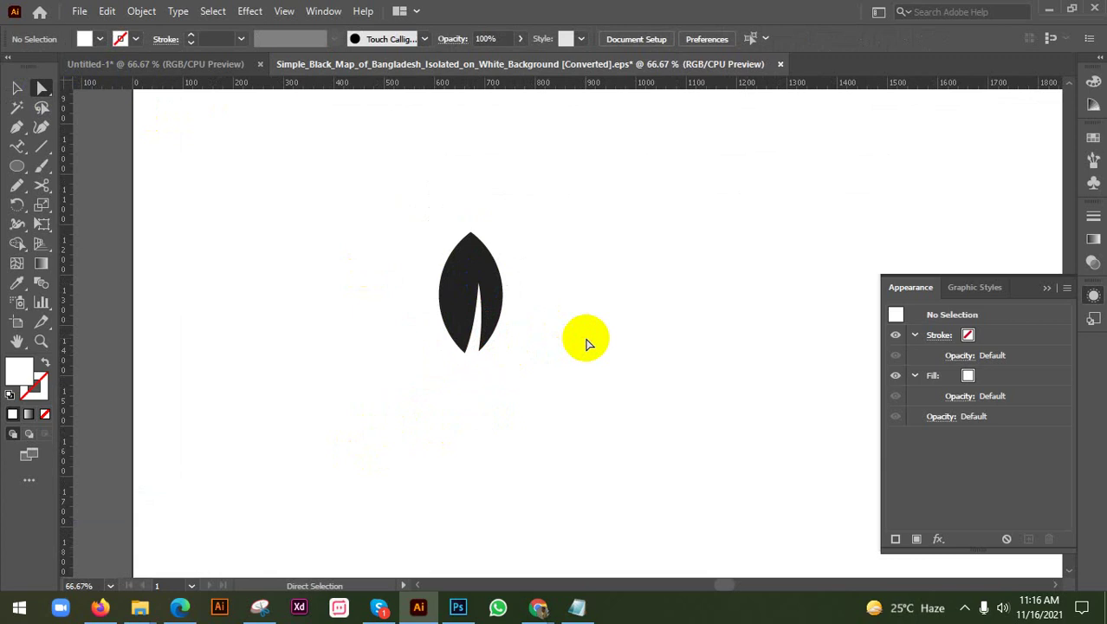
pyautogui.scroll(-2, 585, 342)
pyautogui.scroll(2, 585, 341)
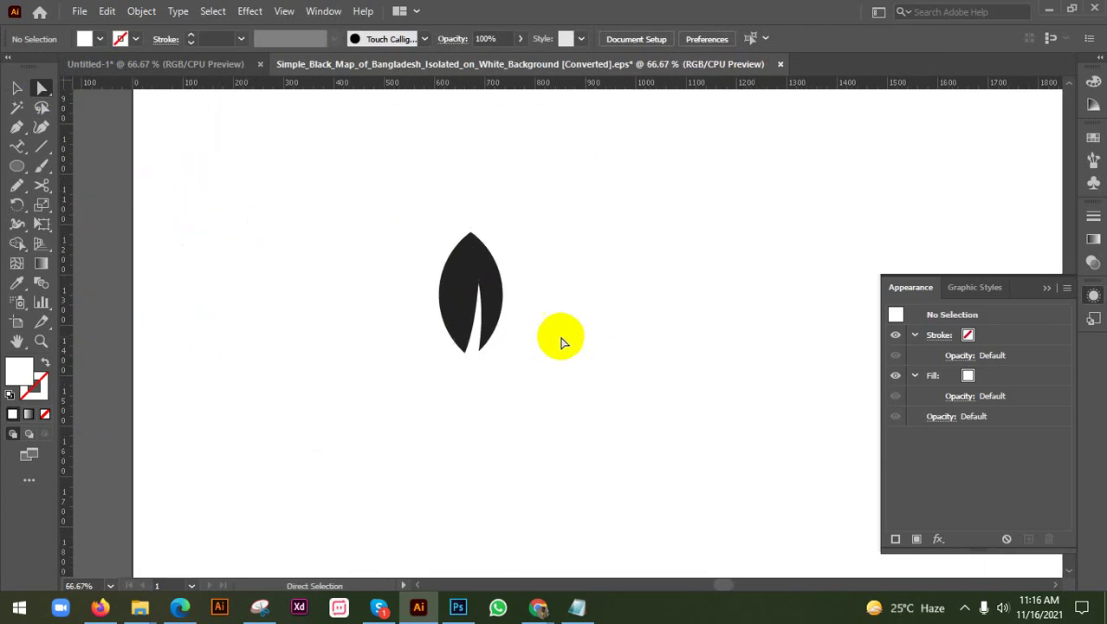
# Rotate the white vein slightly counterclockwise so its tip sits near the leaf's centre line
pyautogui.click(474, 339)
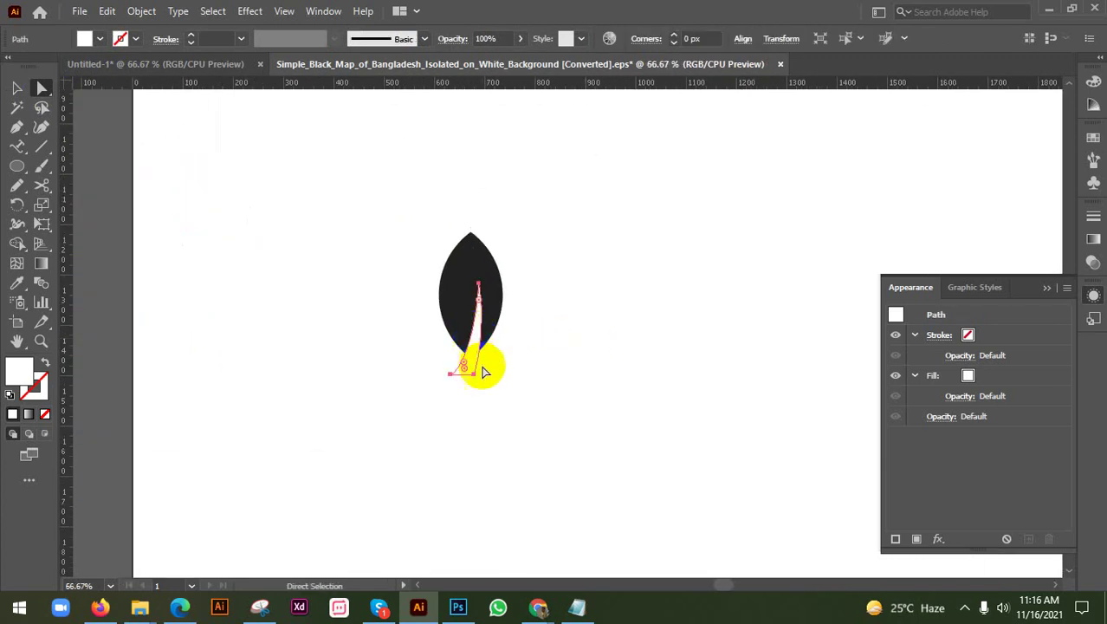
pyautogui.press('v')
pyautogui.moveTo(487, 375); pyautogui.dragTo(519, 364)
pyautogui.click(519, 364)
# Cut the vein shape out of the dark leaf with the Shape Builder tool
pyautogui.moveTo(400, 253); pyautogui.dragTo(512, 329)
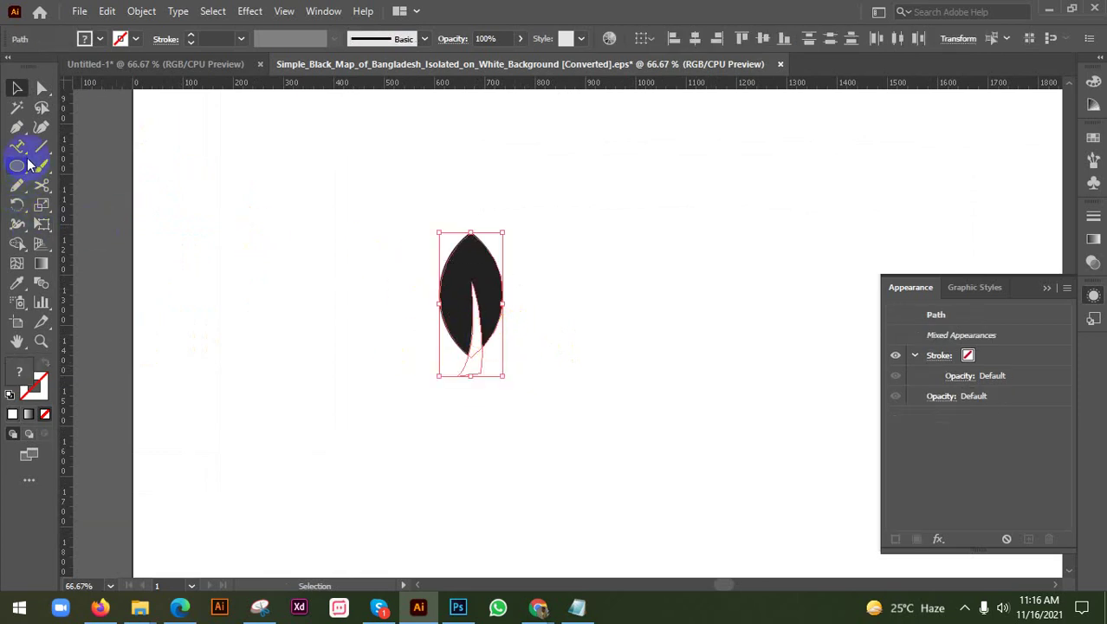
pyautogui.moveTo(18, 243); pyautogui.dragTo(78, 249)
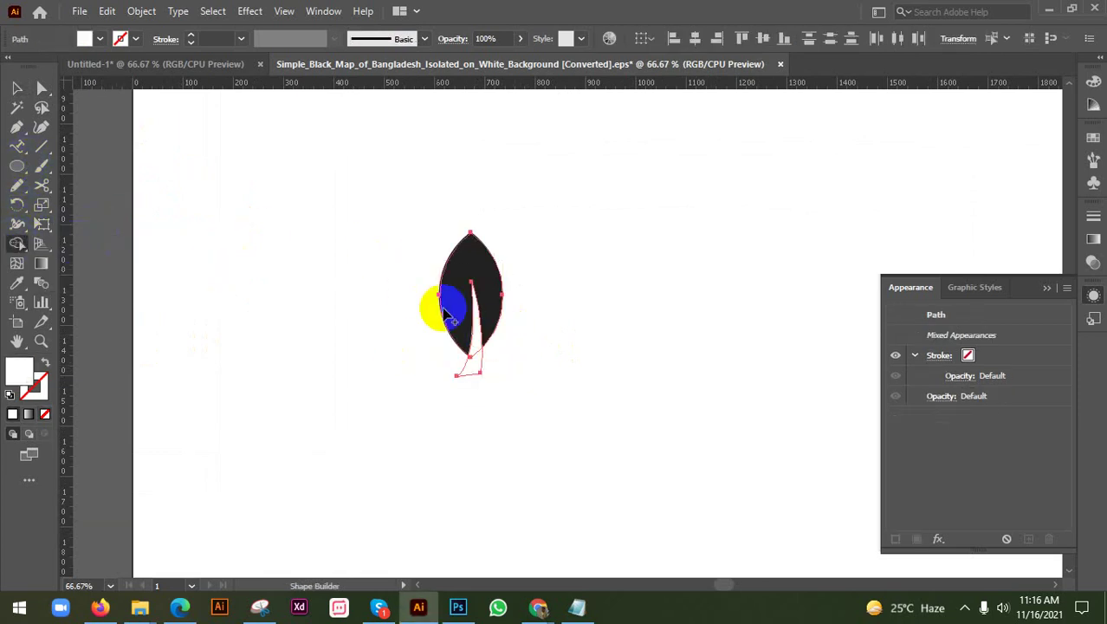
pyautogui.click(473, 346)
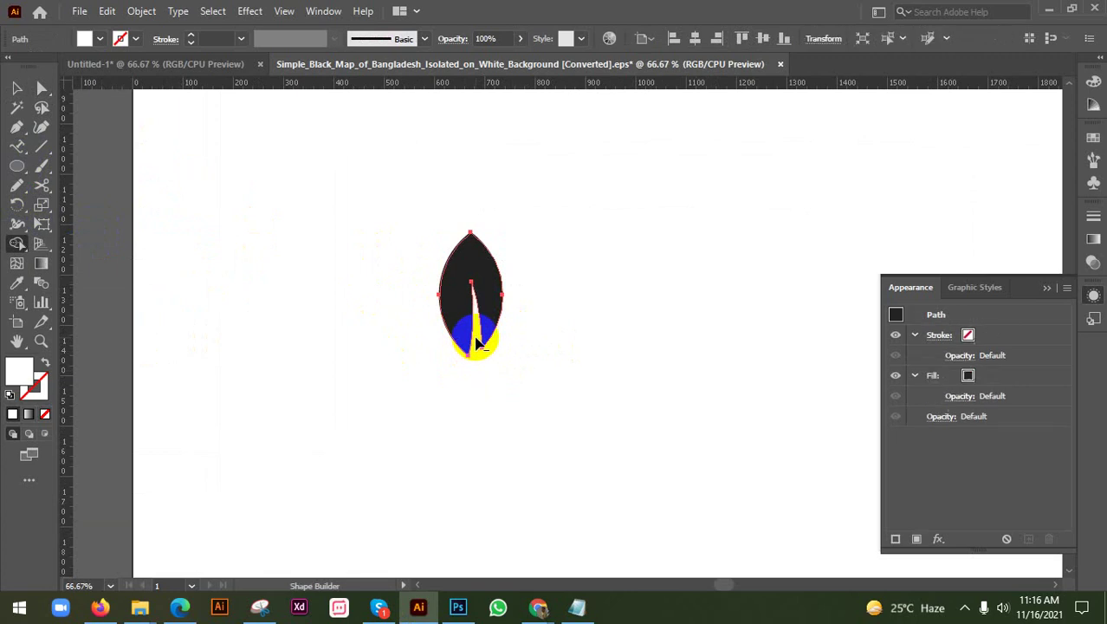
pyautogui.press('v')
pyautogui.click(604, 379)
pyautogui.scroll(-3, 601, 369)
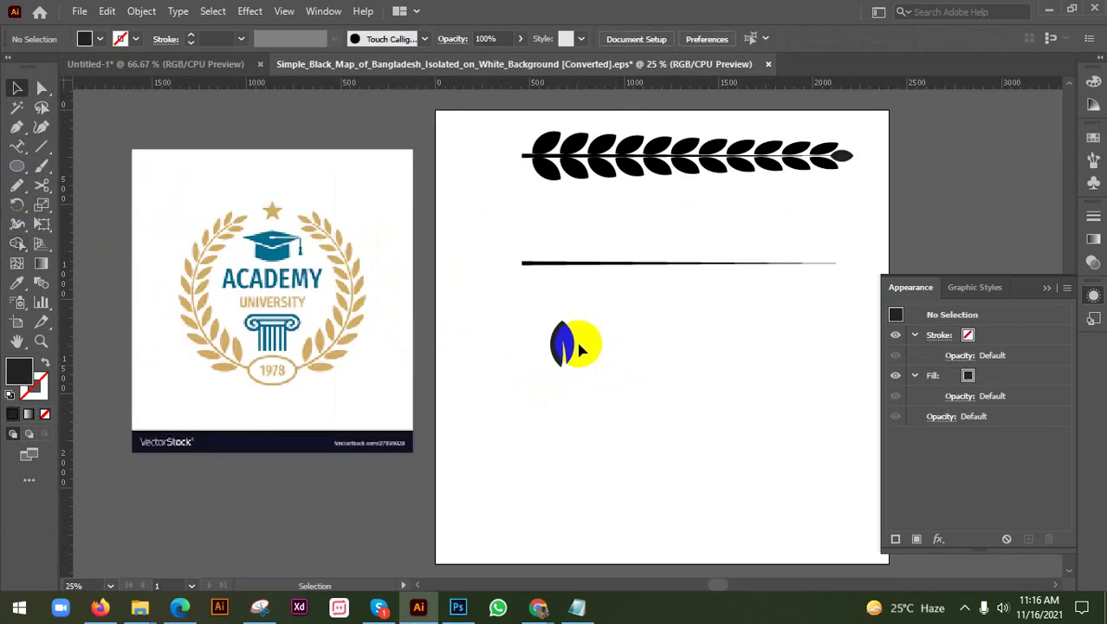
pyautogui.moveTo(576, 338); pyautogui.dragTo(434, 468)
pyautogui.click(531, 470)
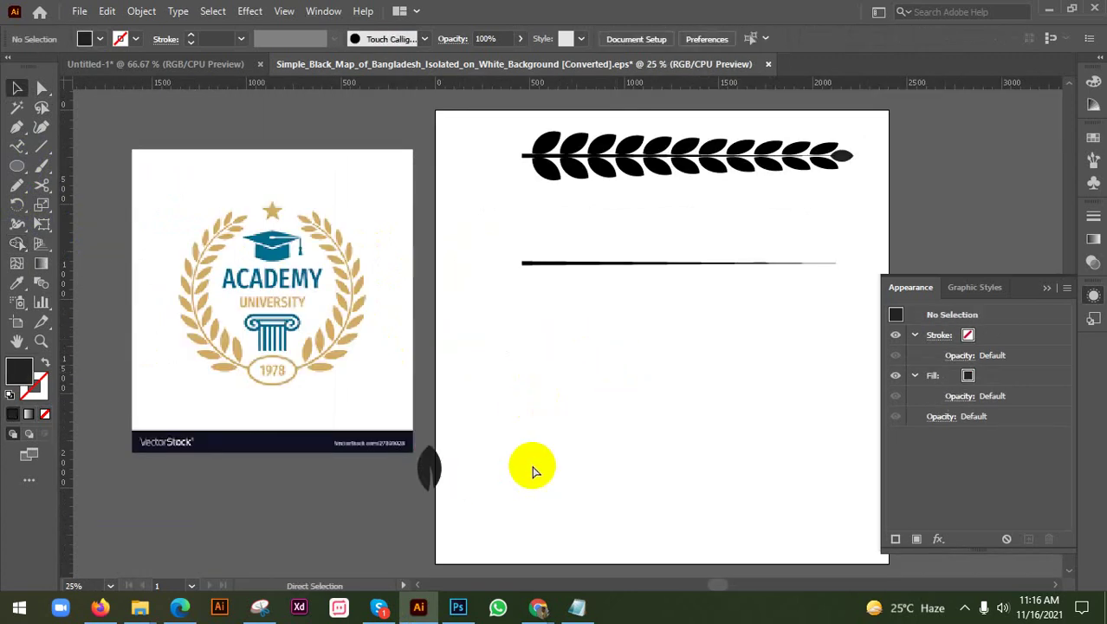
pyautogui.hotkey('ctrl', 'z')
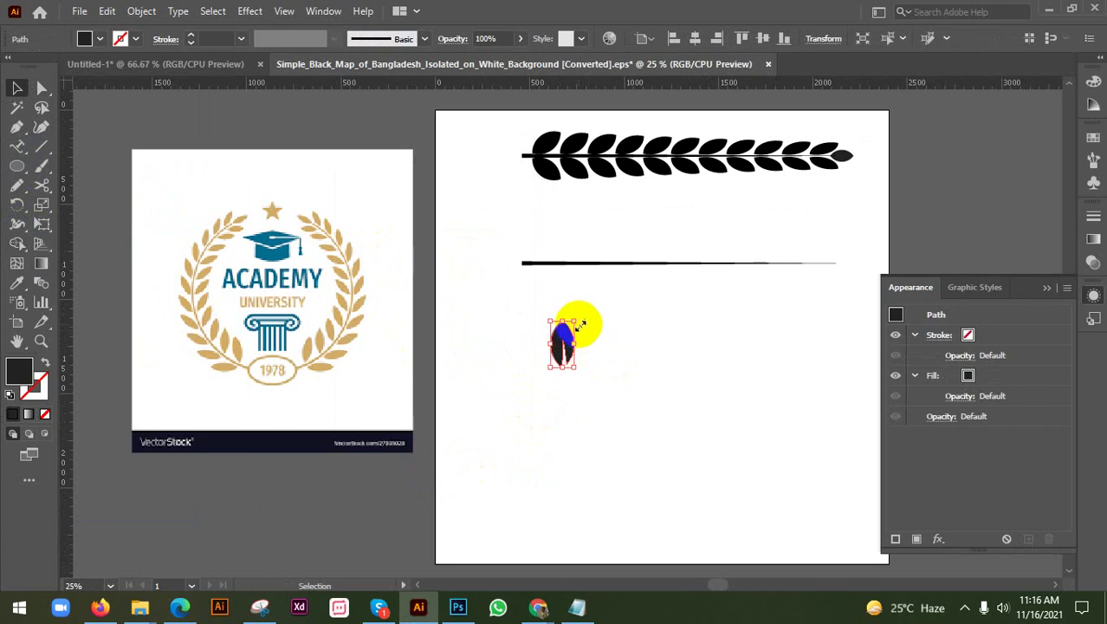
# Tilt the veined leaf above the thick end of the tapered stem and copy the stem's appearance onto it with the Eyedropper
pyautogui.moveTo(580, 321); pyautogui.dragTo(567, 246)
pyautogui.scroll(3, 567, 243)
pyautogui.click(17, 283)
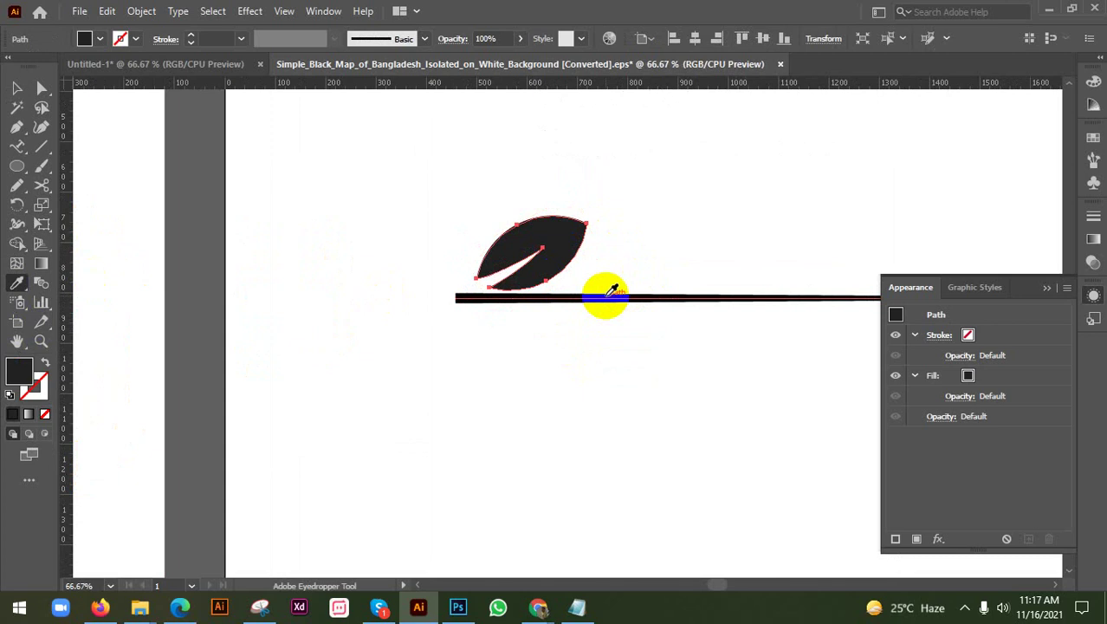
pyautogui.click(605, 296)
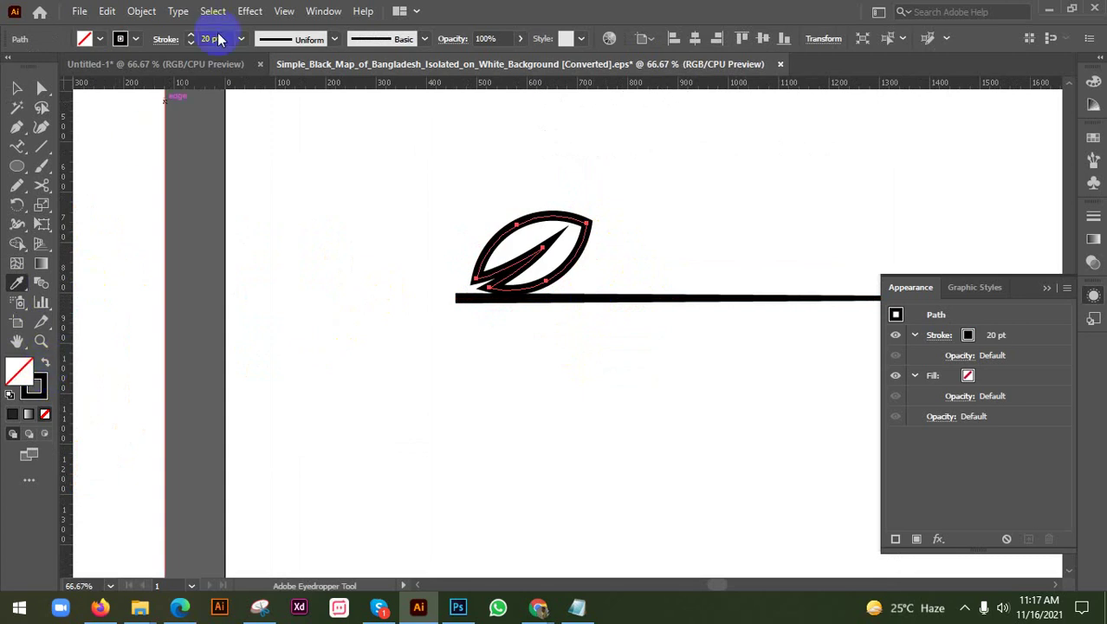
# Set the leaf outline's stroke weight to 5 pt
pyautogui.click(241, 39)
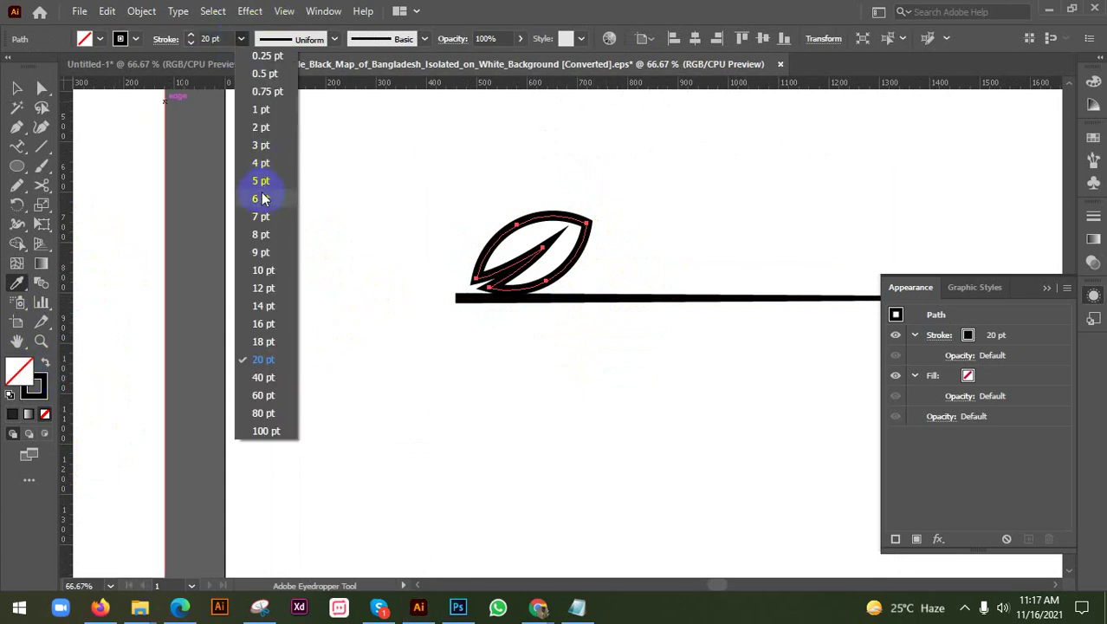
pyautogui.click(263, 180)
pyautogui.click(16, 87)
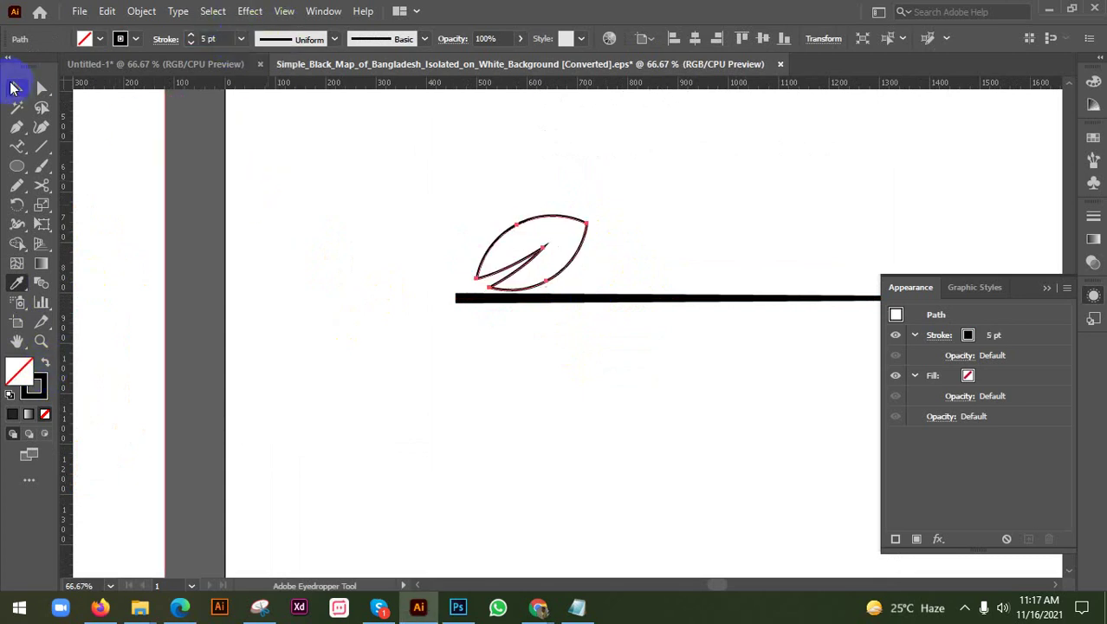
pyautogui.click(305, 227)
pyautogui.scroll(-2, 309, 247)
pyautogui.scroll(1, 420, 154)
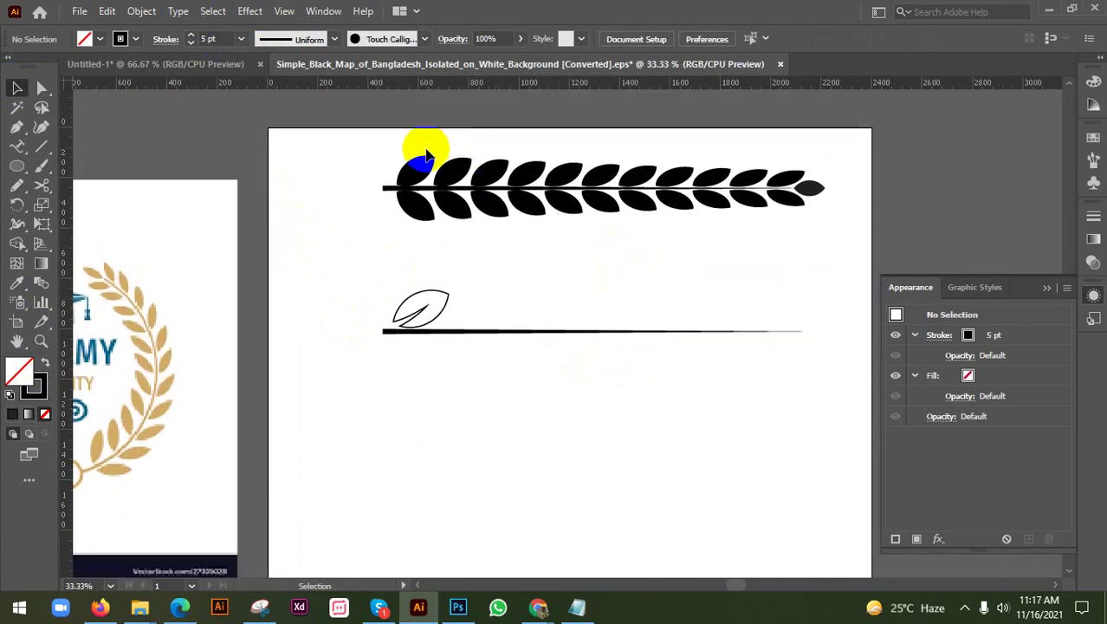
pyautogui.scroll(2, 407, 193)
pyautogui.click(414, 174)
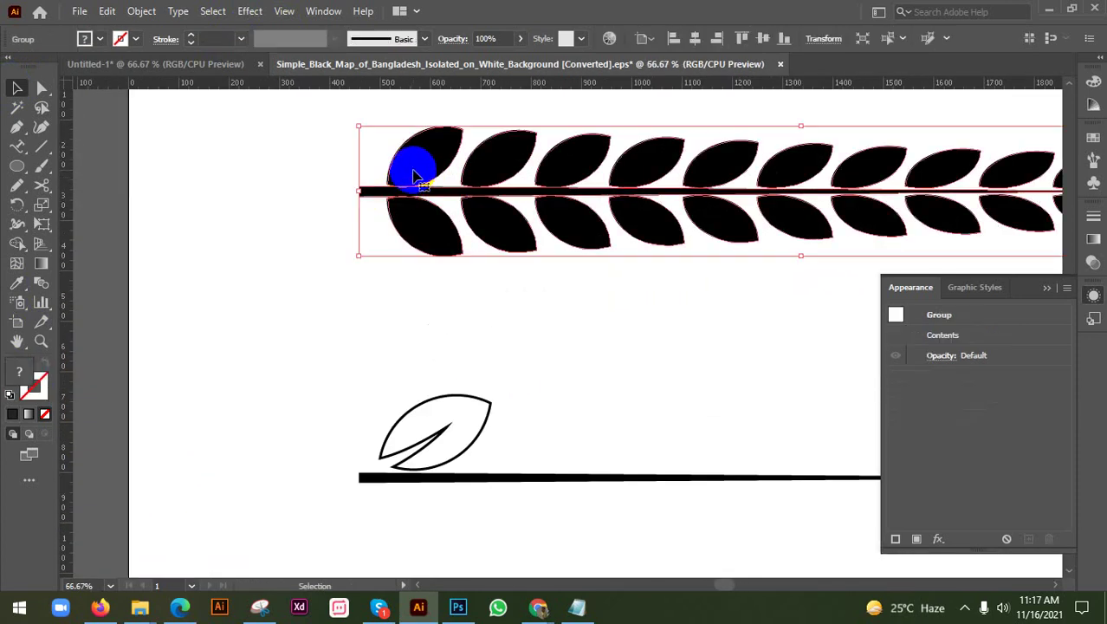
pyautogui.click(241, 368)
pyautogui.scroll(-3, 244, 368)
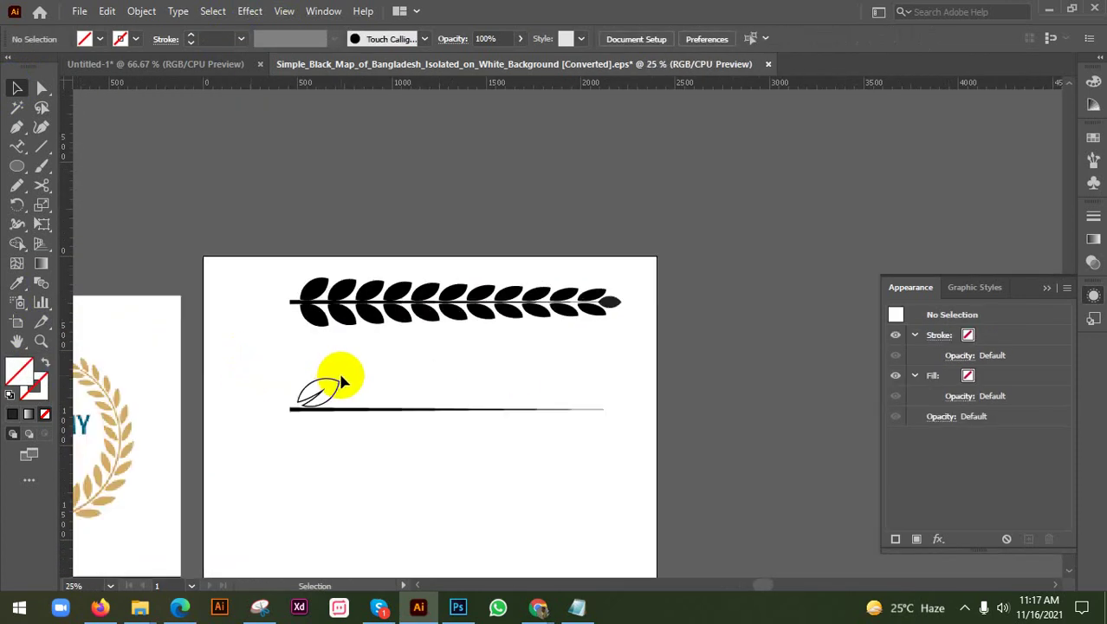
# Swap the veined leaf's fill and stroke so it has a solid black fill and no outline
pyautogui.click(336, 383)
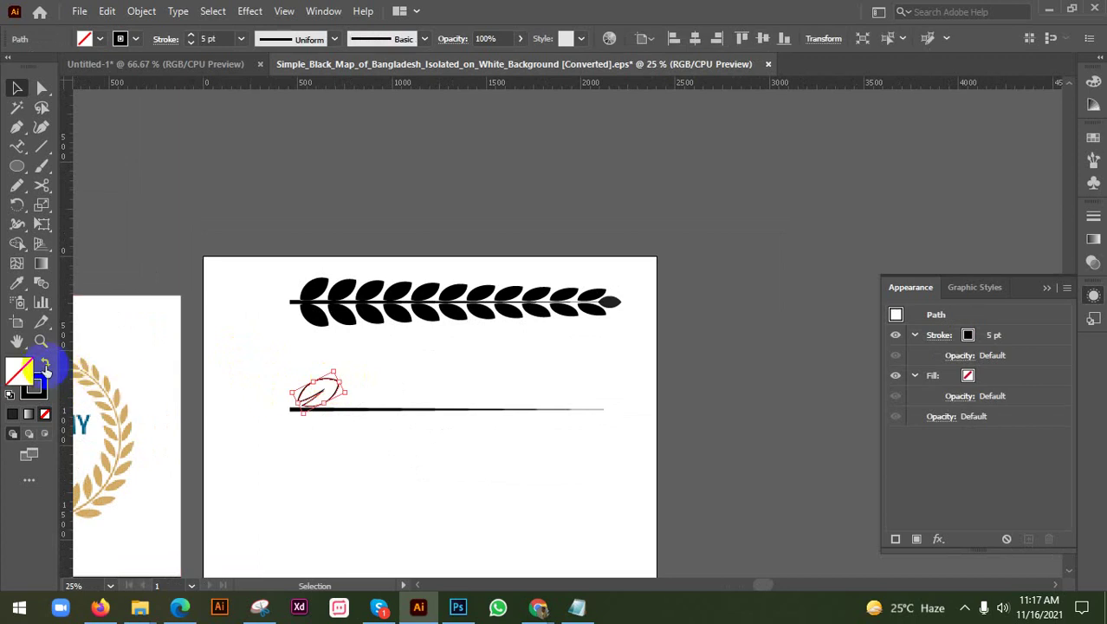
pyautogui.click(45, 362)
pyautogui.click(324, 435)
# Nudge the black veined leaf so it sits just above the stem near its thick end
pyautogui.scroll(1, 304, 440)
pyautogui.scroll(2, 304, 440)
pyautogui.moveTo(353, 330); pyautogui.dragTo(357, 296)
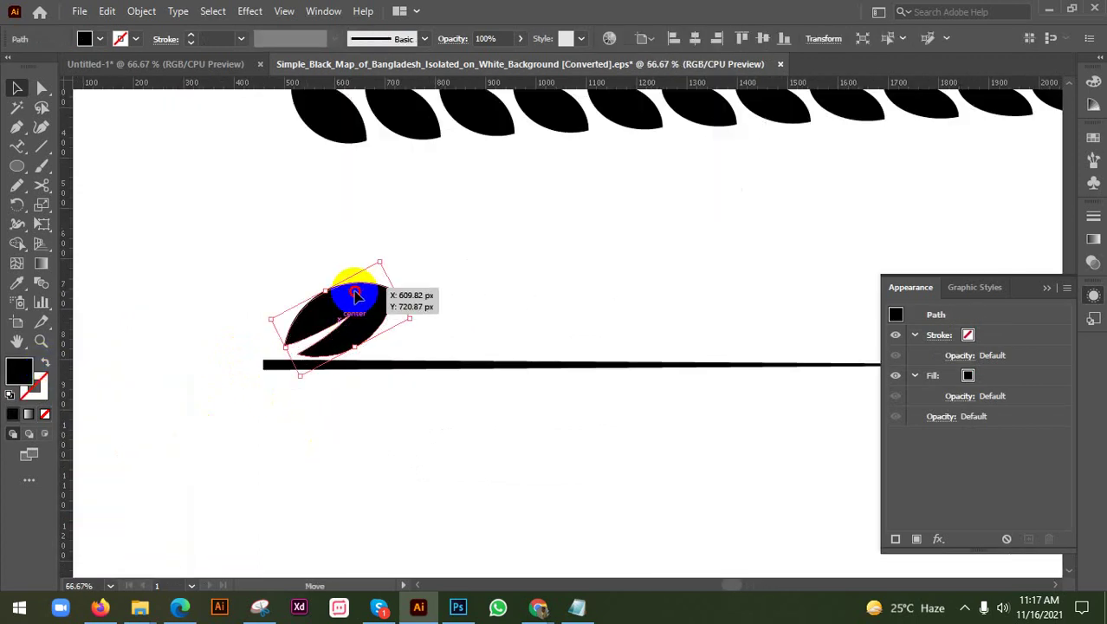
pyautogui.scroll(2, 356, 295)
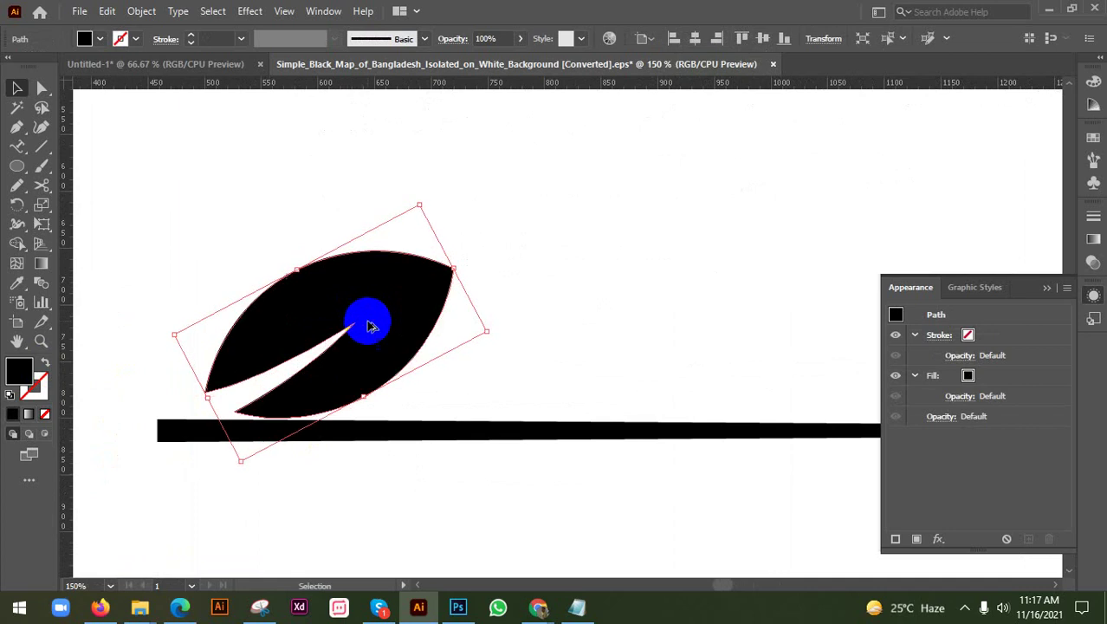
pyautogui.scroll(-3, 368, 324)
pyautogui.scroll(-2, 391, 314)
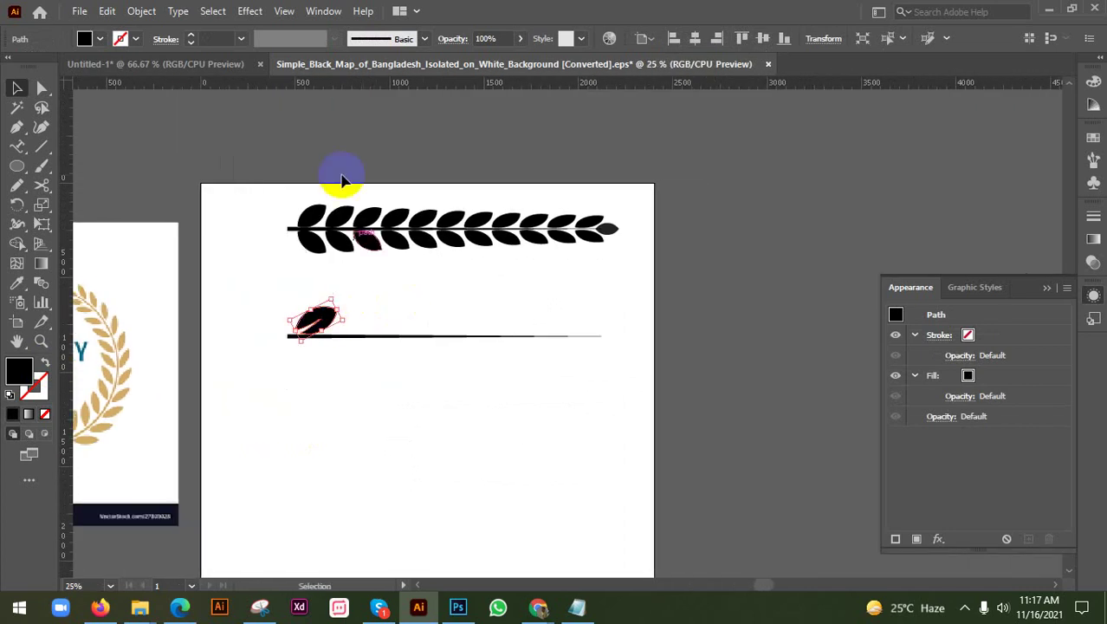
# Repeat the black veined leaf along the stem with a Transform effect of 10 copies and a 155 px horizontal move
pyautogui.click(251, 11)
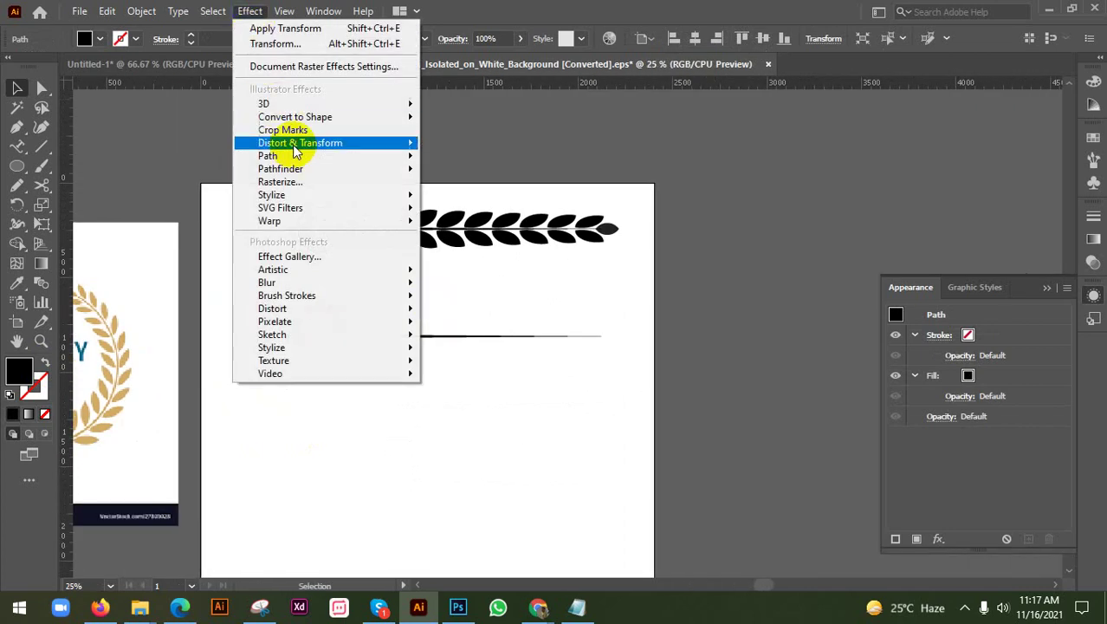
pyautogui.moveTo(325, 146)
pyautogui.click(459, 199)
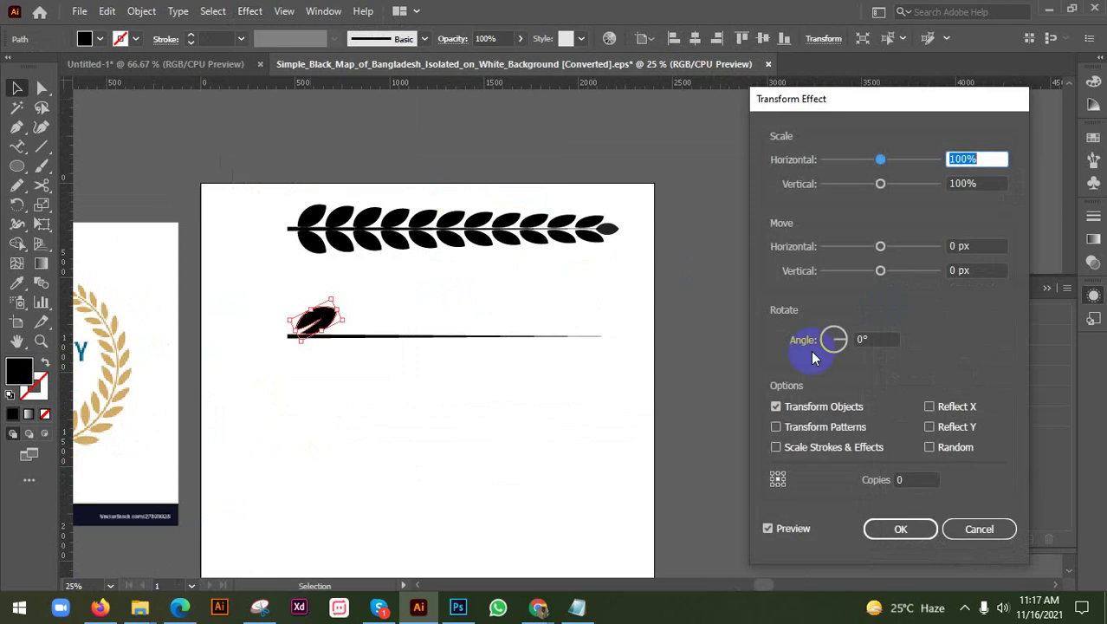
pyautogui.click(904, 479)
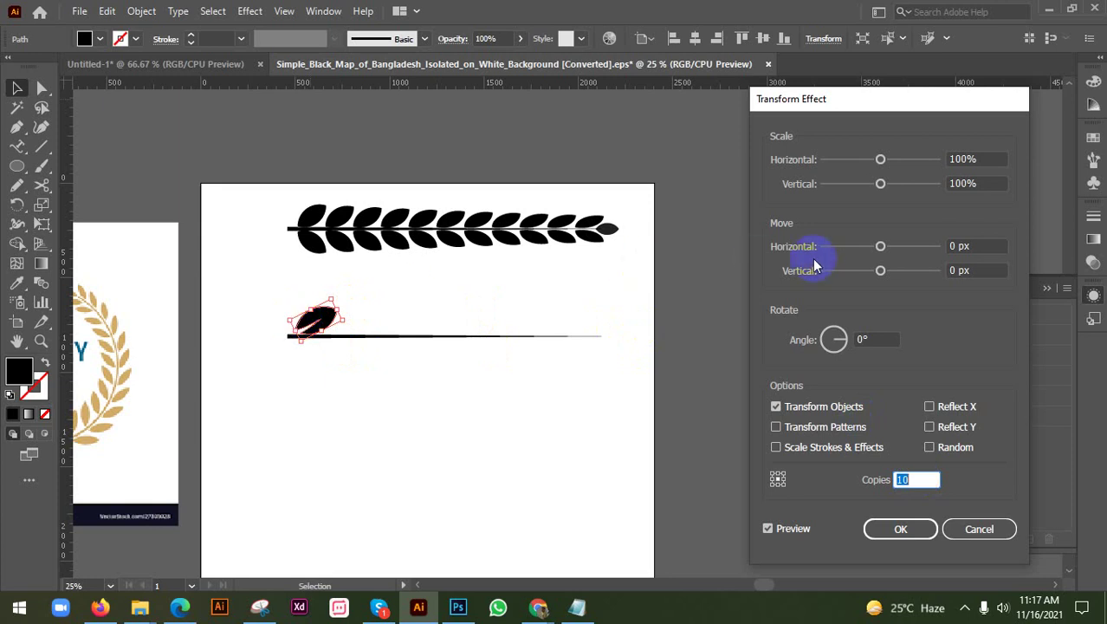
pyautogui.click(987, 248)
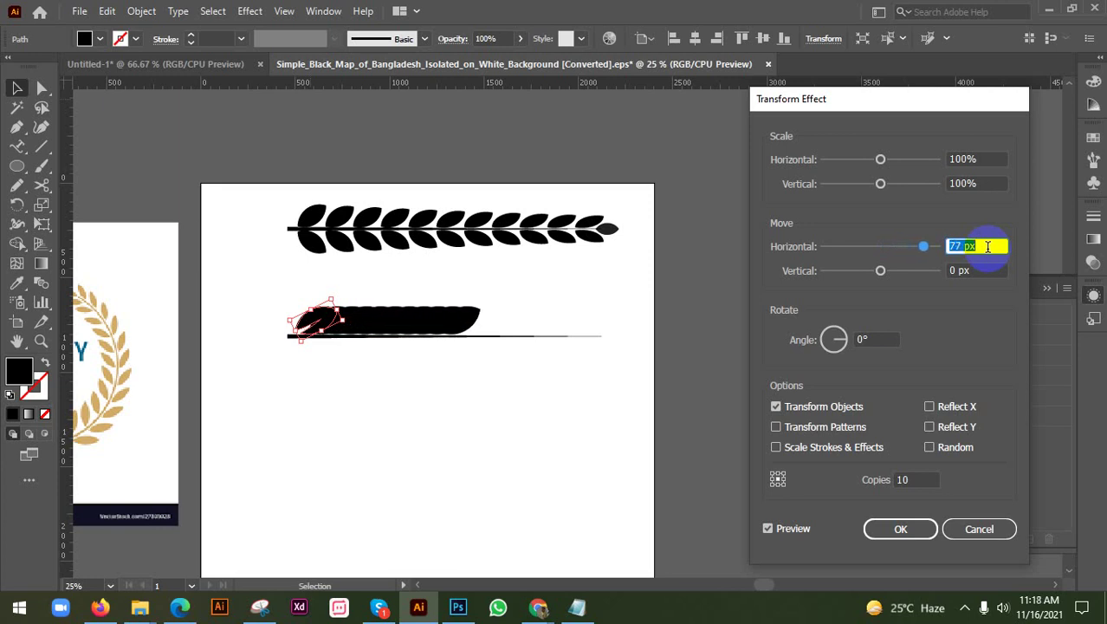
pyautogui.scroll(20, 988, 247)
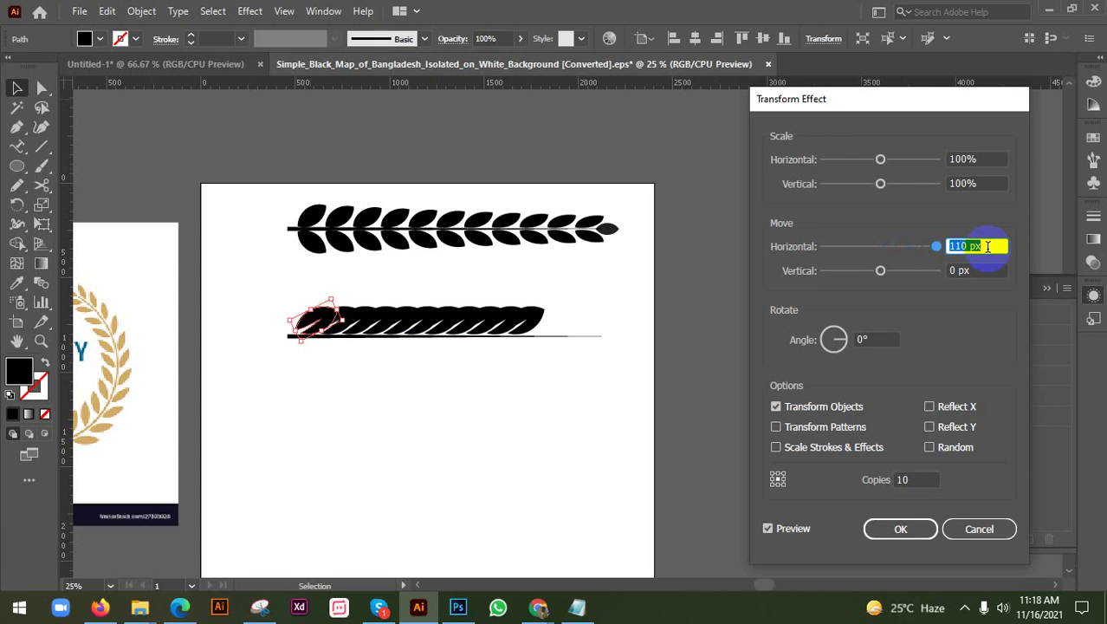
pyautogui.scroll(6, 987, 247)
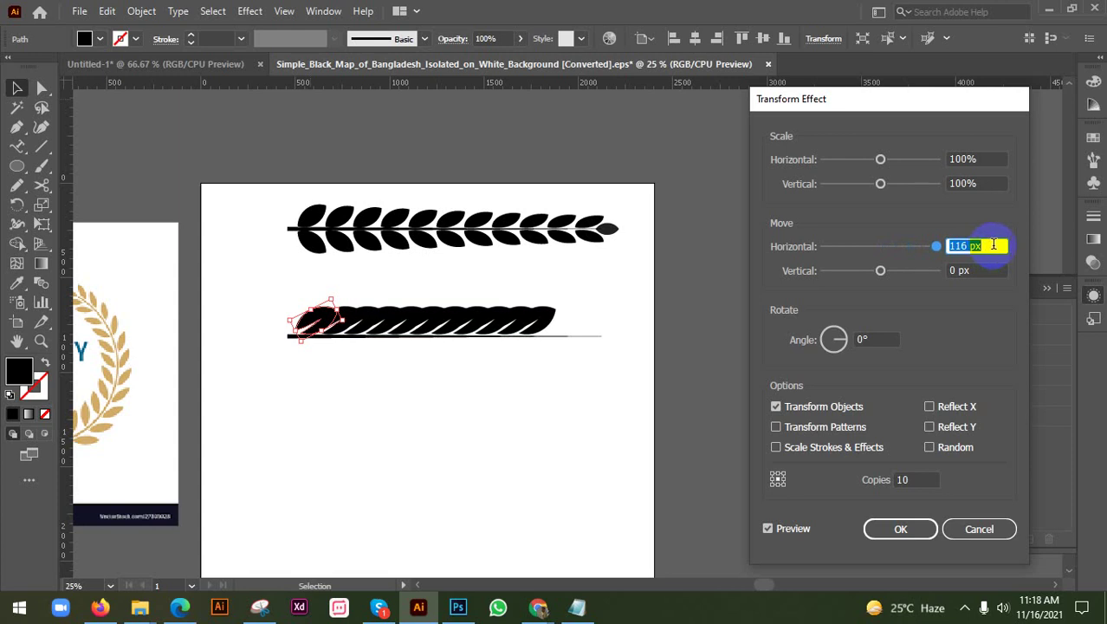
pyautogui.scroll(15, 994, 245)
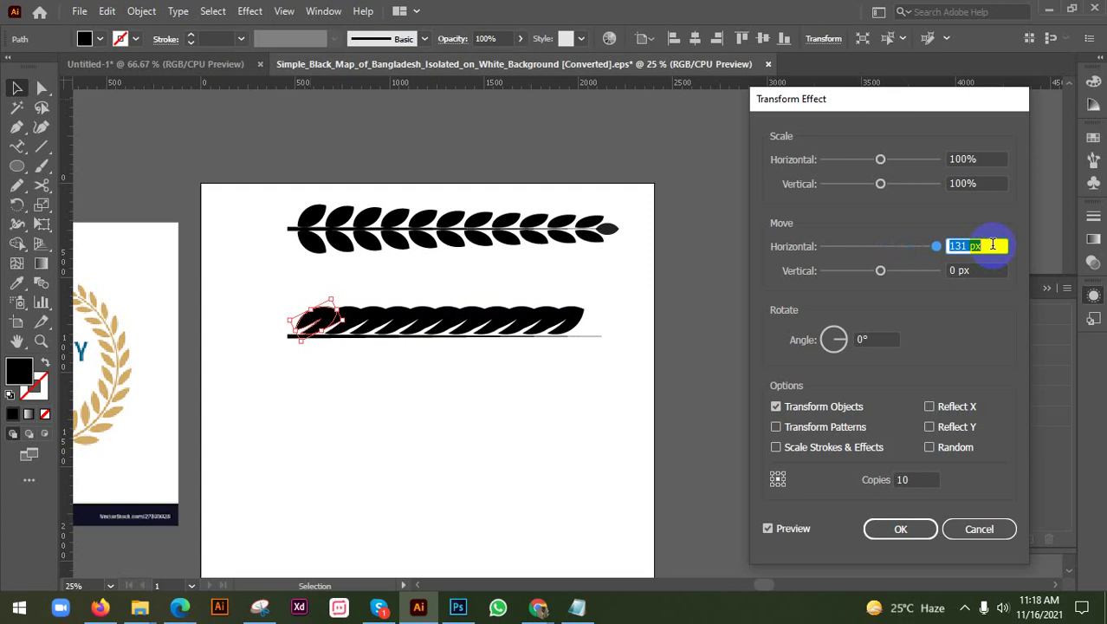
pyautogui.scroll(13, 993, 245)
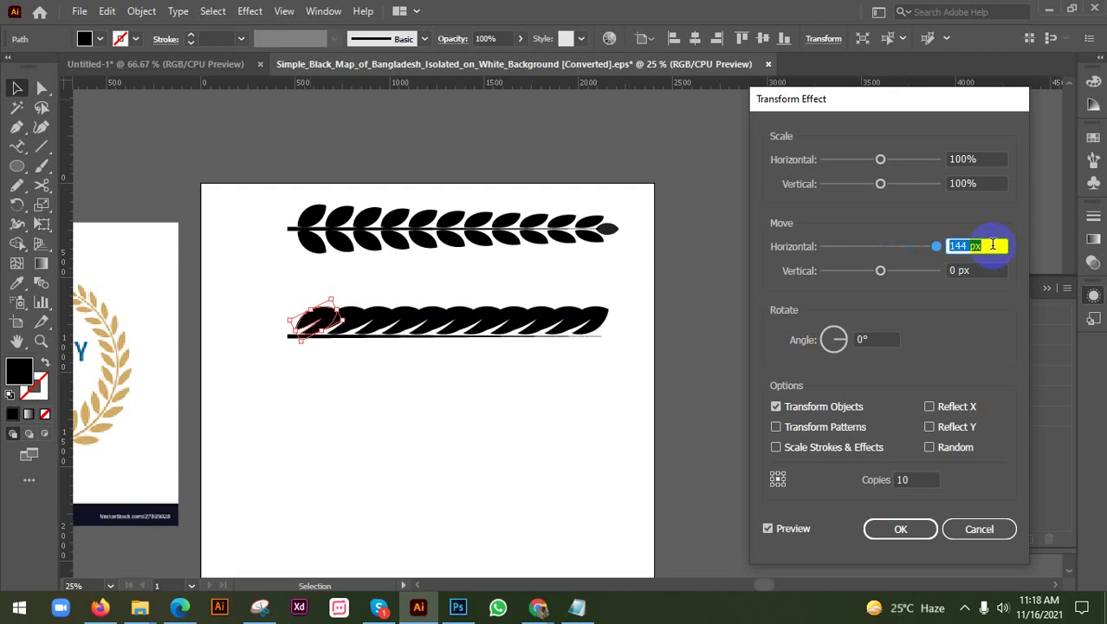
pyautogui.scroll(11, 993, 247)
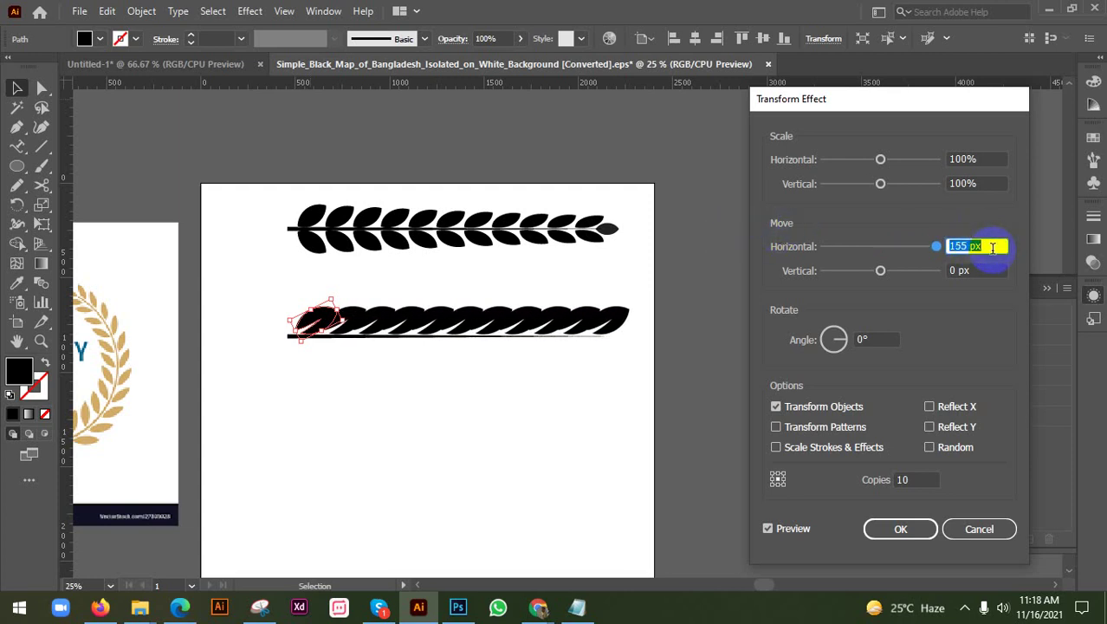
# Change the leaf's Transform effect to 9 copies with a 156 px horizontal move and a 1 px vertical move
pyautogui.click(919, 478)
pyautogui.scroll(-2, 922, 480)
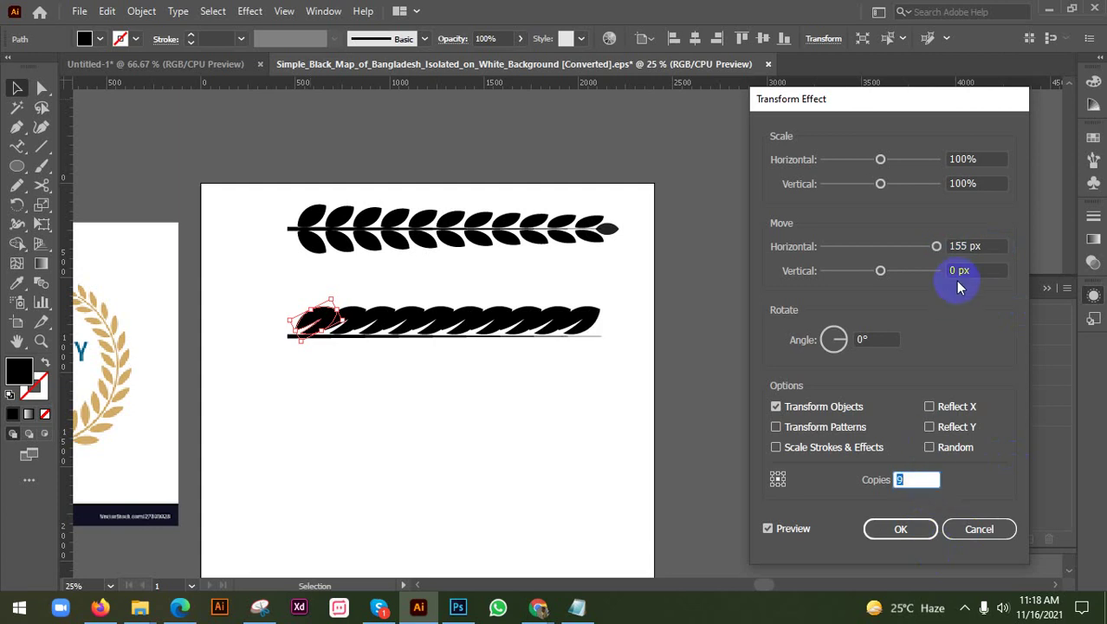
pyautogui.click(977, 246)
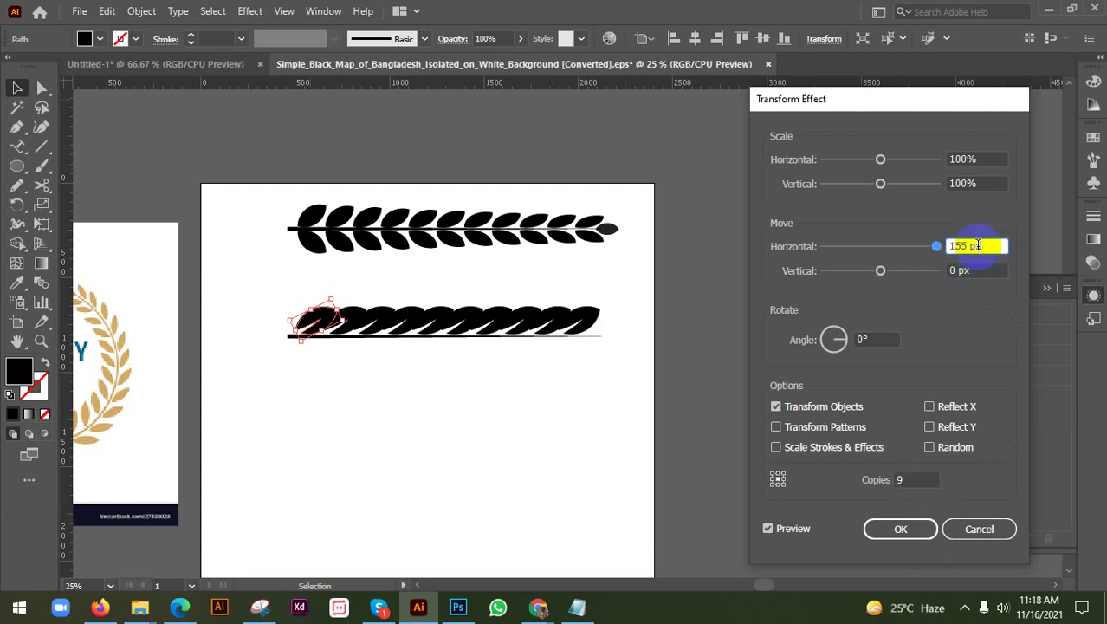
pyautogui.scroll(1, 977, 246)
pyautogui.click(970, 269)
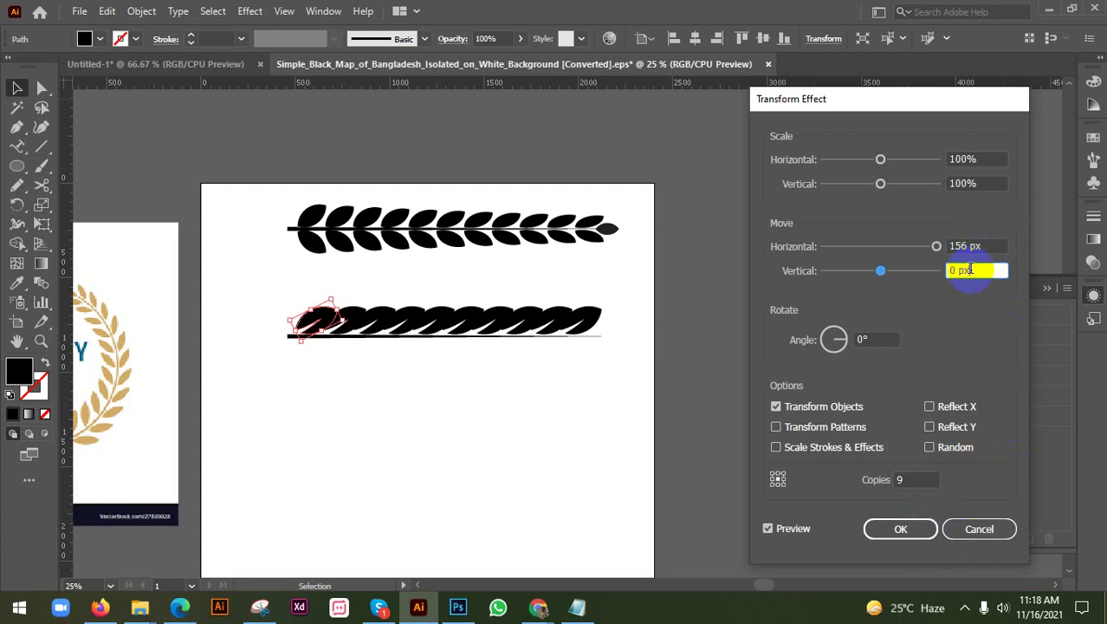
pyautogui.scroll(1, 970, 269)
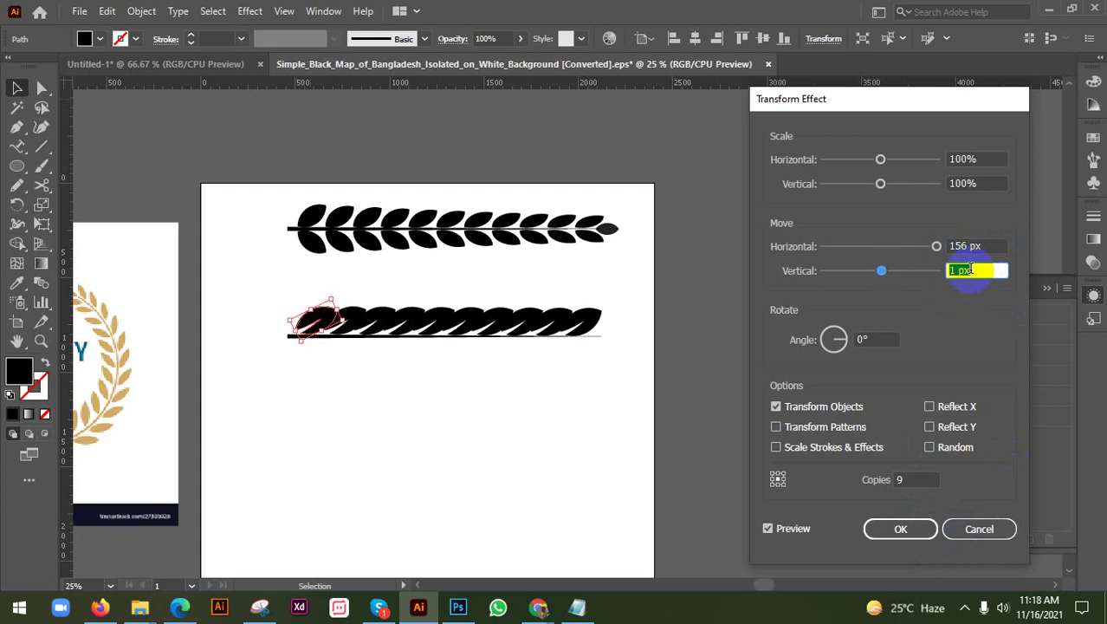
# Set the Transform effect's vertical scale to 95% so the leaves taper along the stem
pyautogui.click(981, 183)
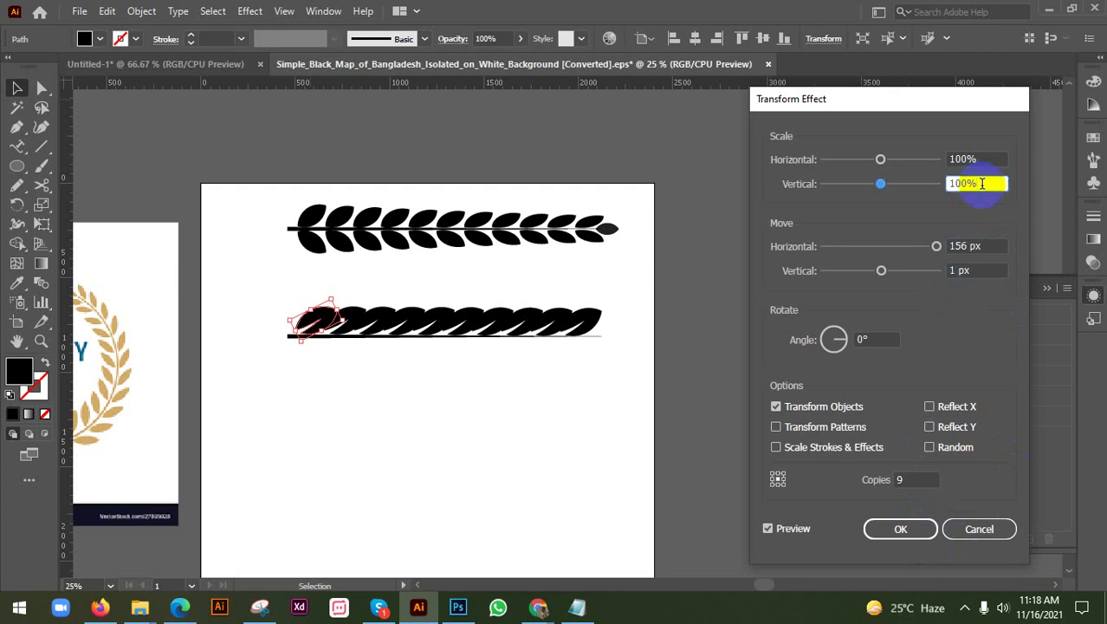
pyautogui.press('Down')
pyautogui.press('Down')
pyautogui.press('Down')
pyautogui.press('Down')
pyautogui.press('Down')
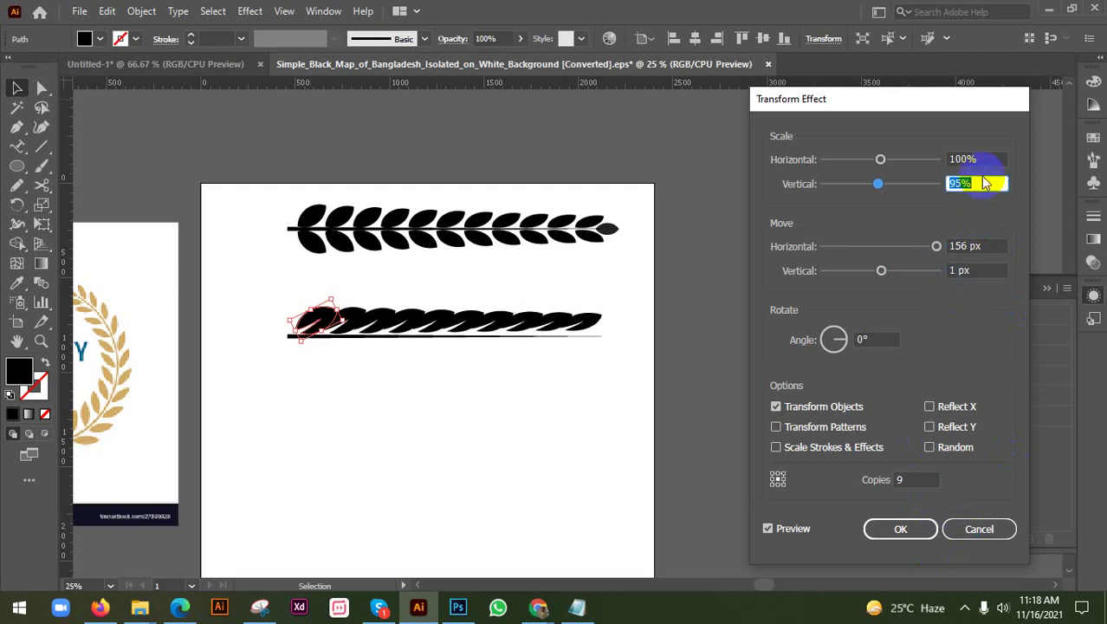
# Try a horizontal scale above 100% for the leaf copies, and return it to 100%
pyautogui.click(983, 159)
pyautogui.press('Up')
pyautogui.press('Up')
pyautogui.press('Up')
pyautogui.press('Down')
pyautogui.press('Down')
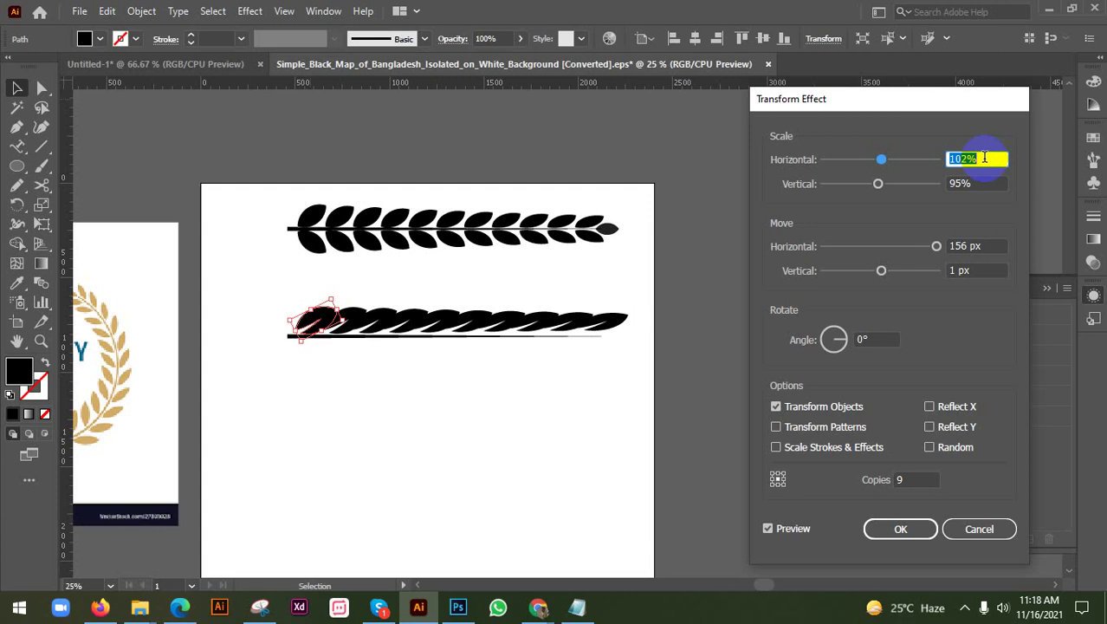
pyautogui.press('Down')
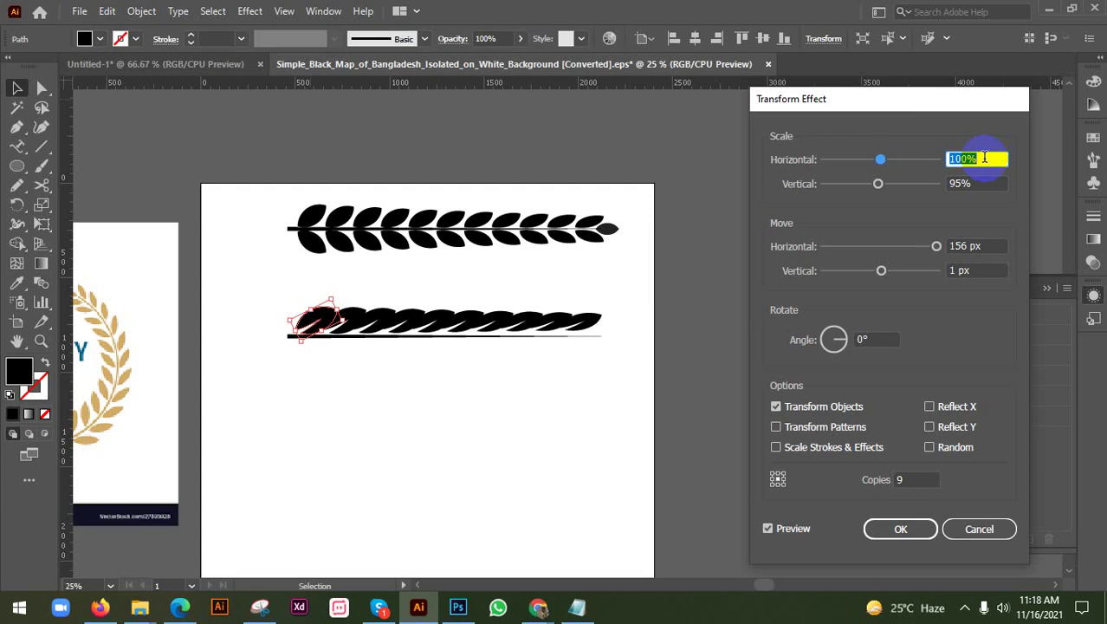
# Set the vertical scale to 96% and the vertical move to 4 px, and apply the Transform effect
pyautogui.click(979, 183)
pyautogui.press('Up')
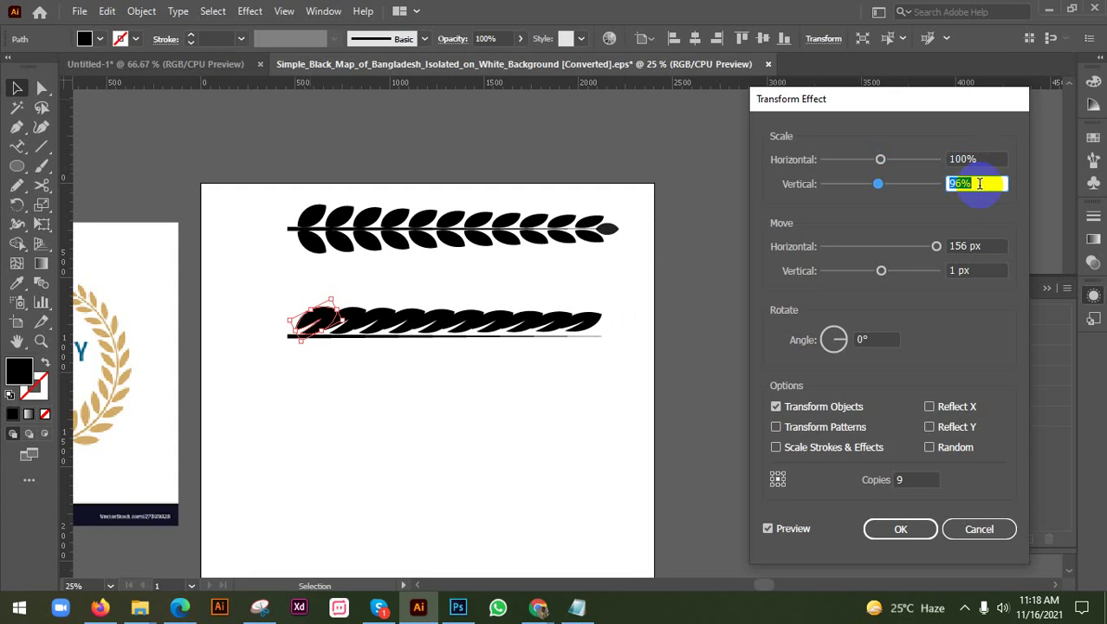
pyautogui.click(976, 270)
pyautogui.press('Down')
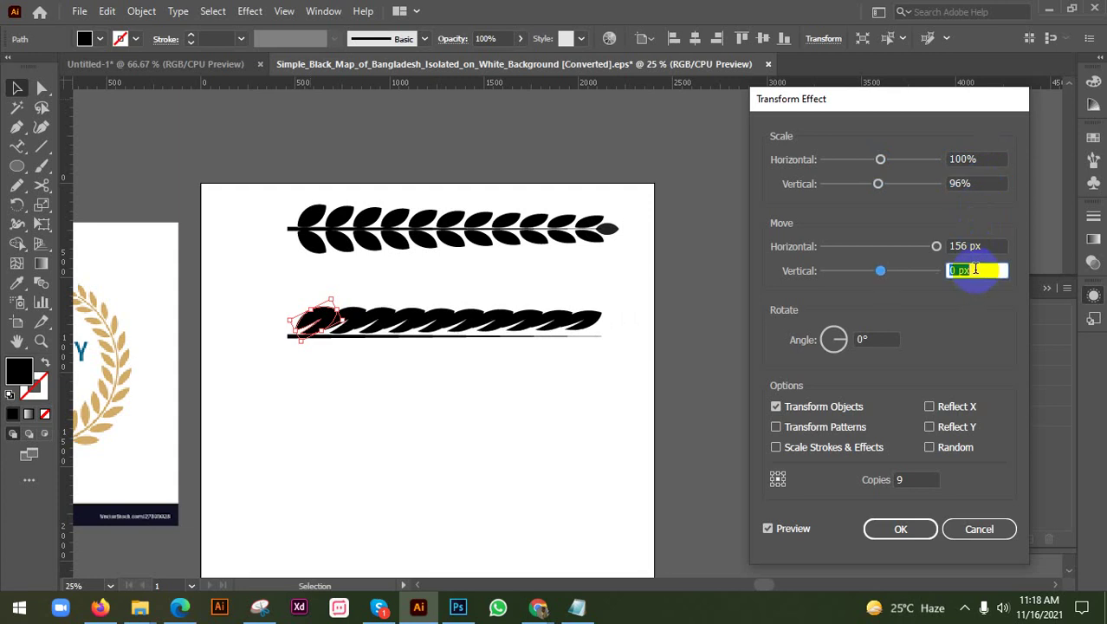
pyautogui.press('Up')
pyautogui.press('Up')
pyautogui.press('Up')
pyautogui.press('Up')
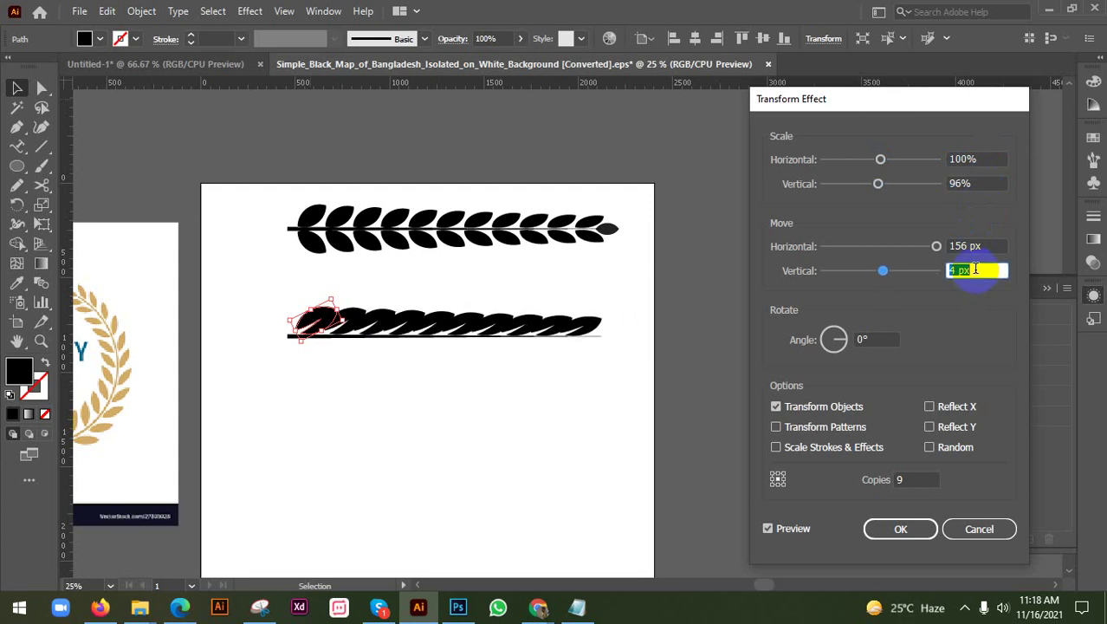
pyautogui.click(905, 528)
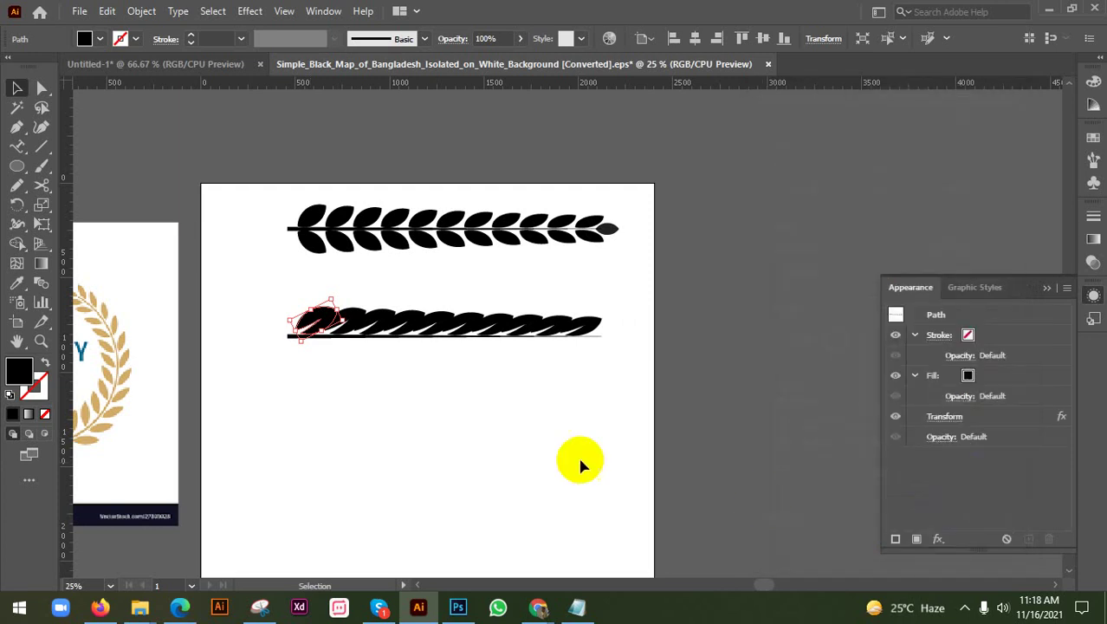
# Reflect a copy of the leaf row upside down and place it just below the stem, mirroring the upper row
pyautogui.rightClick(316, 319)
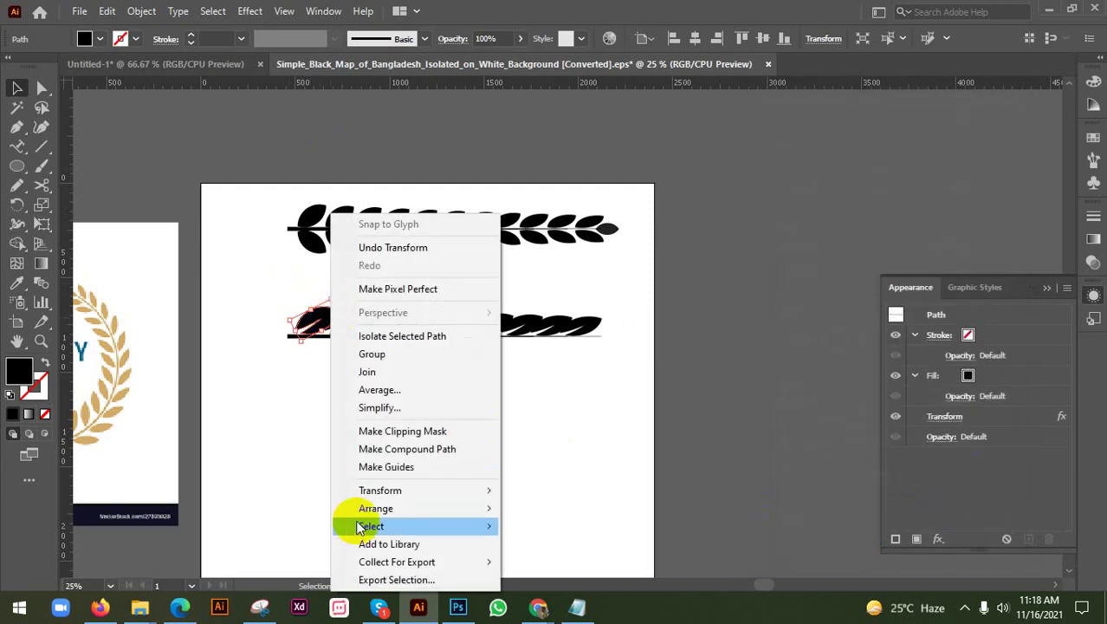
pyautogui.moveTo(408, 488)
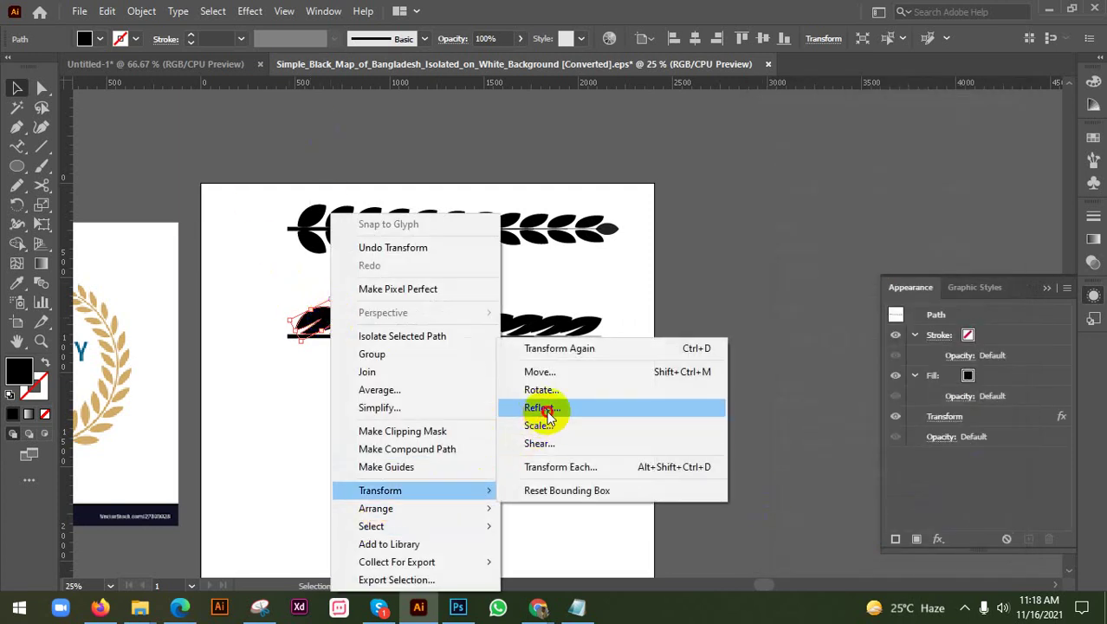
pyautogui.click(549, 405)
pyautogui.click(802, 458)
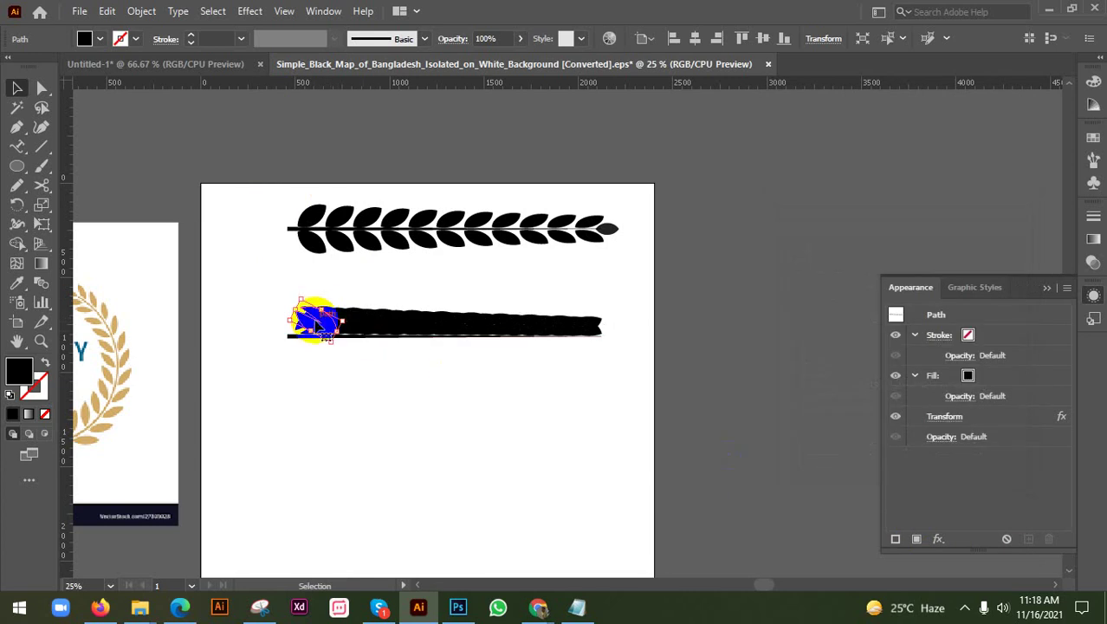
pyautogui.moveTo(313, 317); pyautogui.dragTo(315, 364)
pyautogui.click(321, 412)
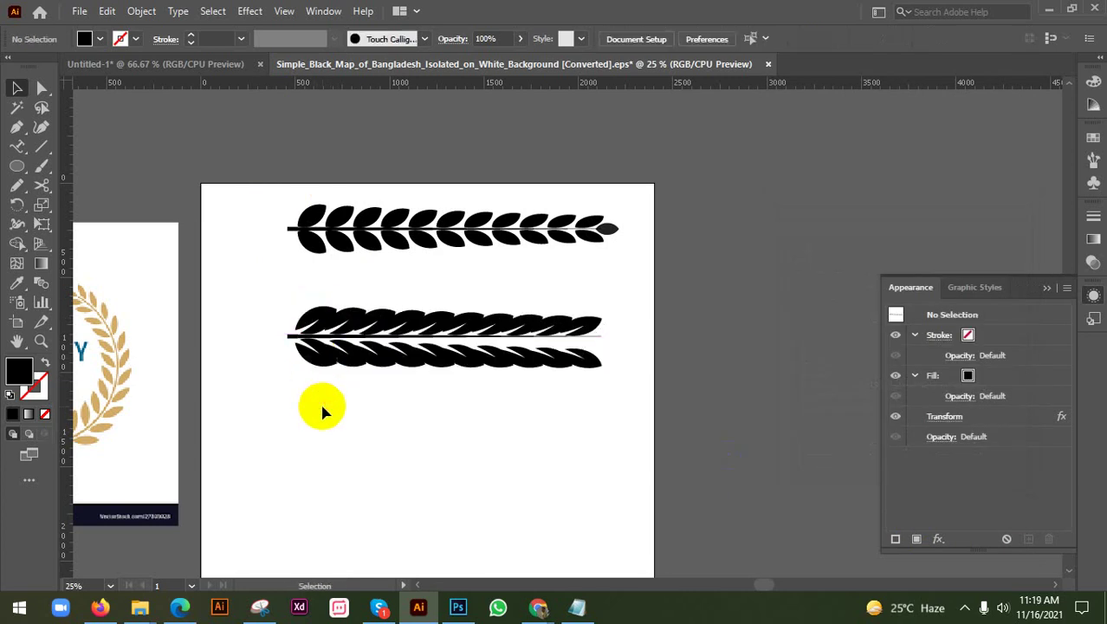
pyautogui.click(331, 367)
pyautogui.click(946, 419)
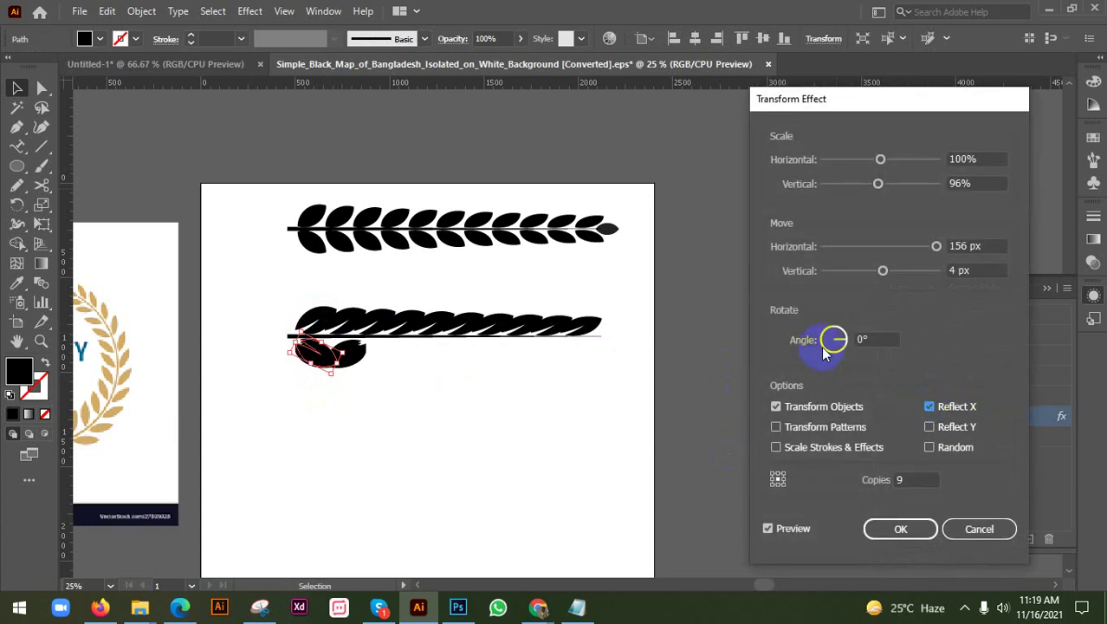
pyautogui.click(978, 528)
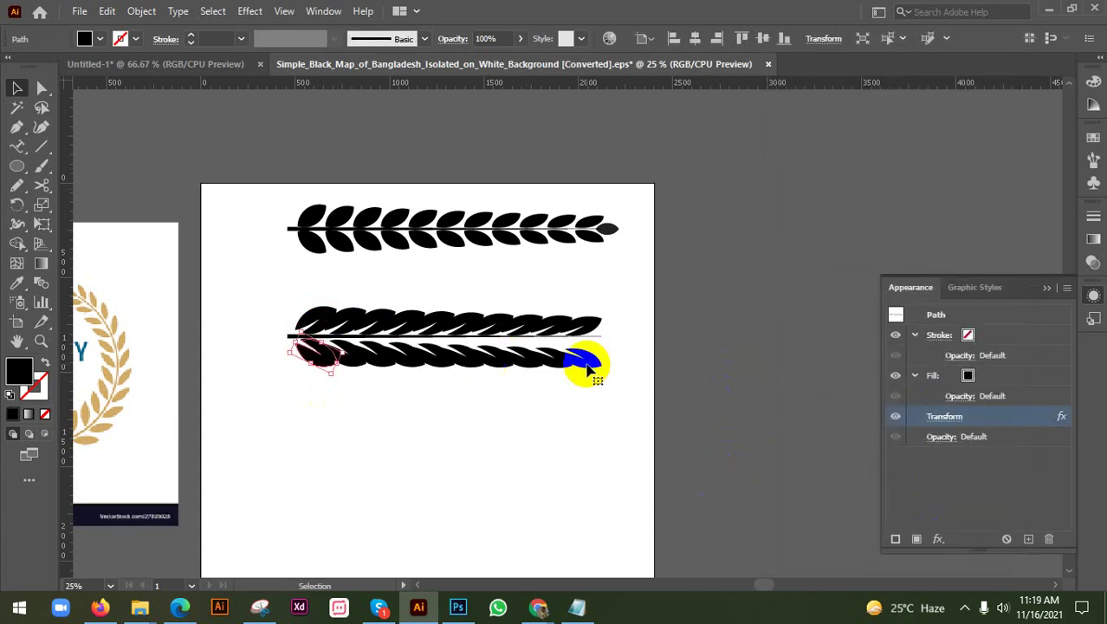
# Set the vertical move in the lower leaf row's Transform effect to -4 px so the leaves follow the stem
pyautogui.click(942, 418)
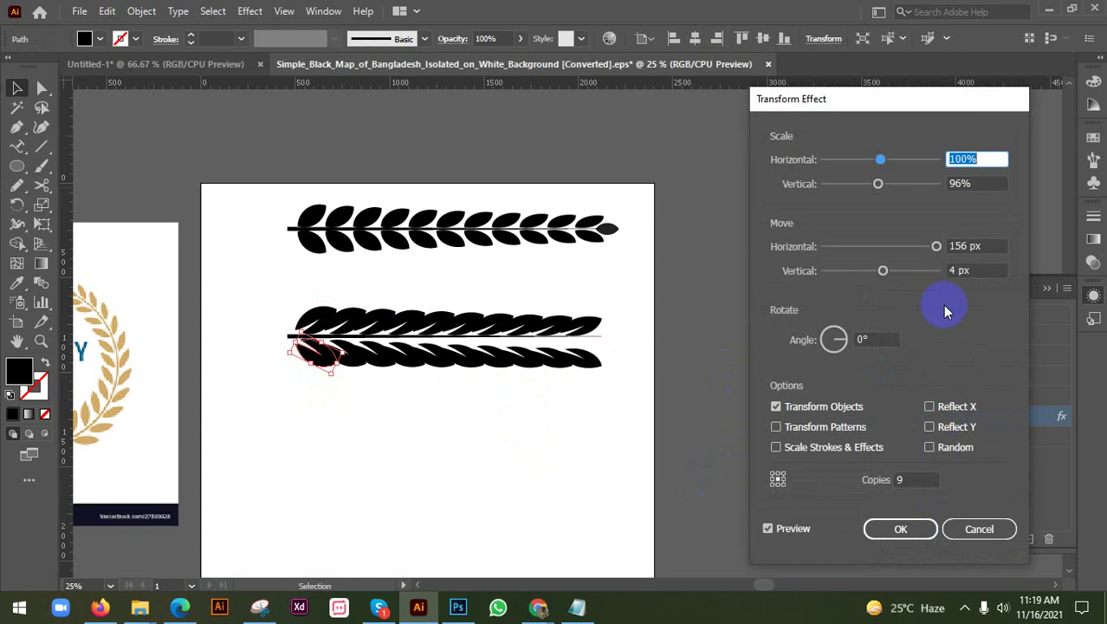
pyautogui.click(966, 274)
pyautogui.scroll(-7, 976, 271)
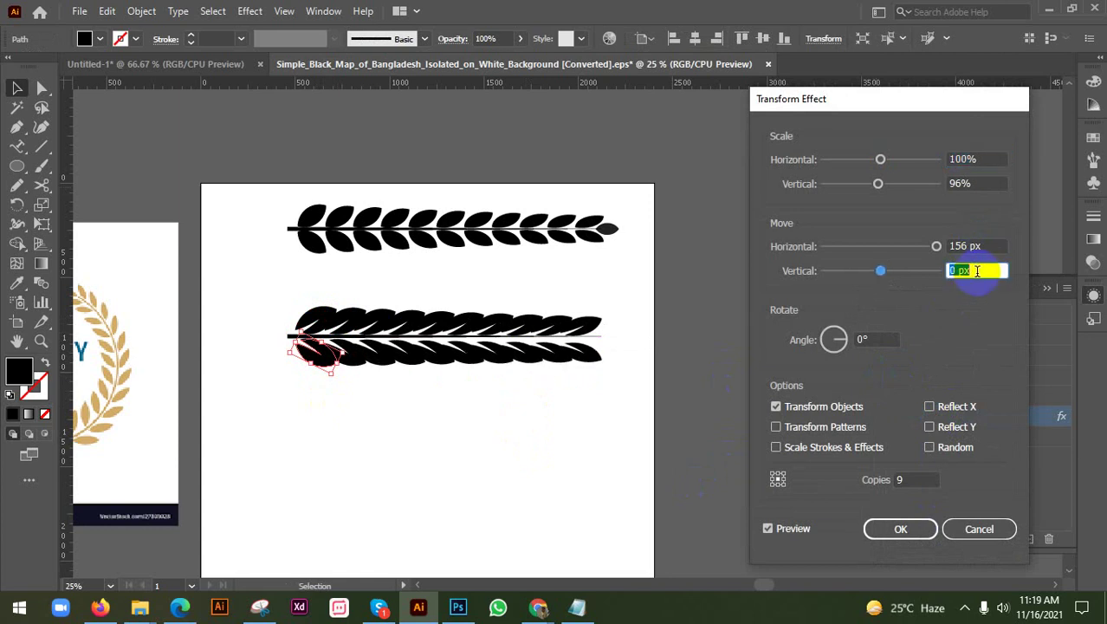
pyautogui.scroll(-1, 976, 271)
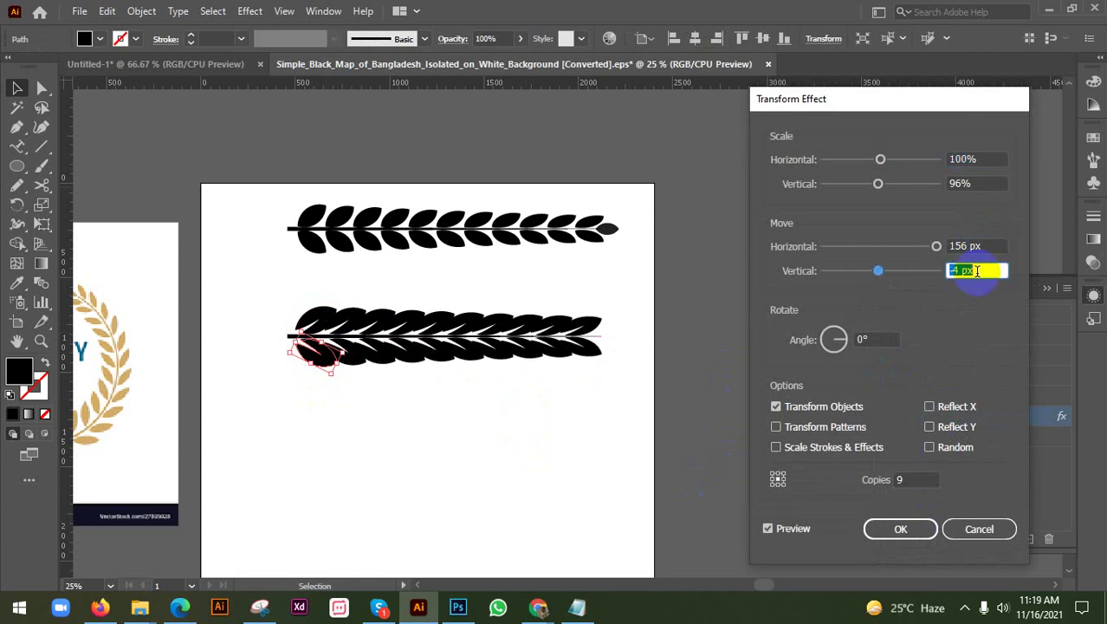
pyautogui.click(905, 529)
# Expand the appearance of both veined leaf rows and the stem into editable shapes
pyautogui.moveTo(258, 317); pyautogui.dragTo(636, 376)
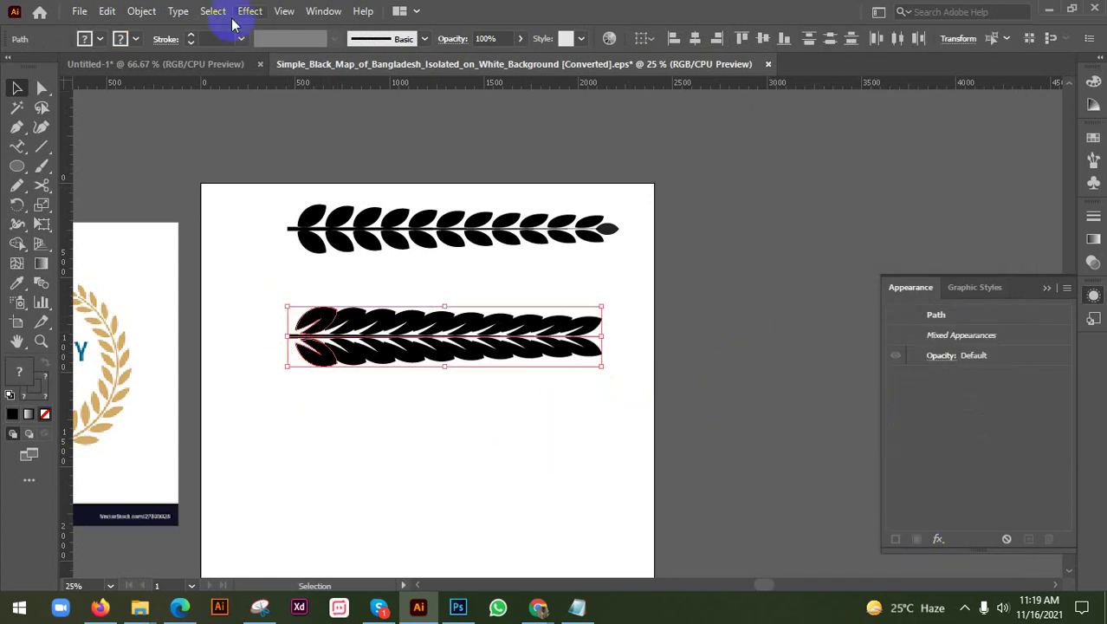
pyautogui.click(141, 10)
pyautogui.click(201, 215)
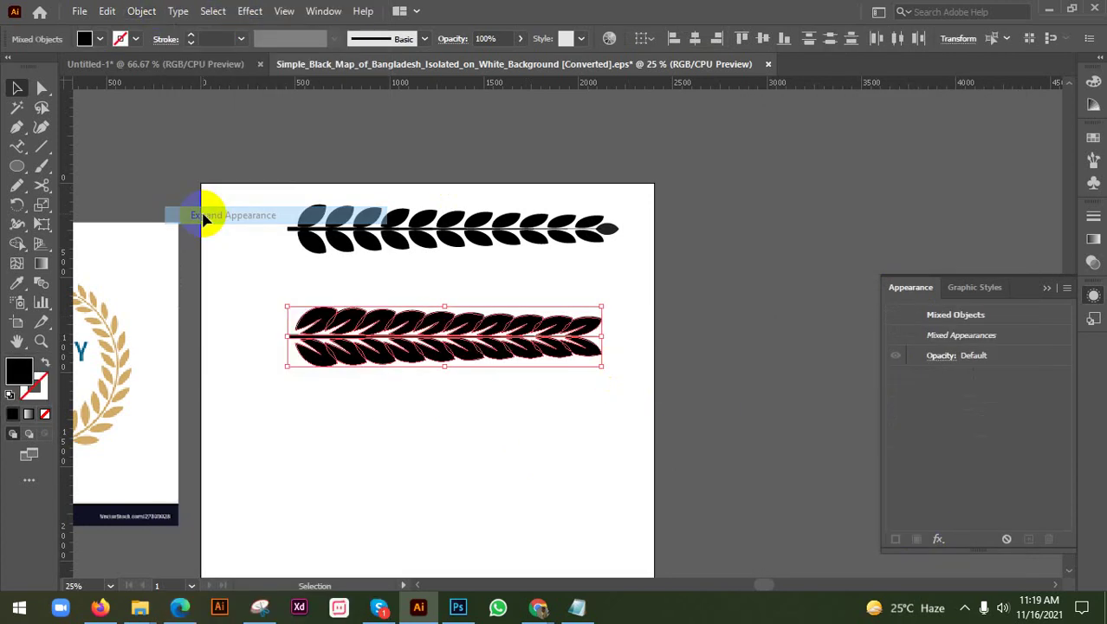
pyautogui.click(141, 11)
pyautogui.click(215, 196)
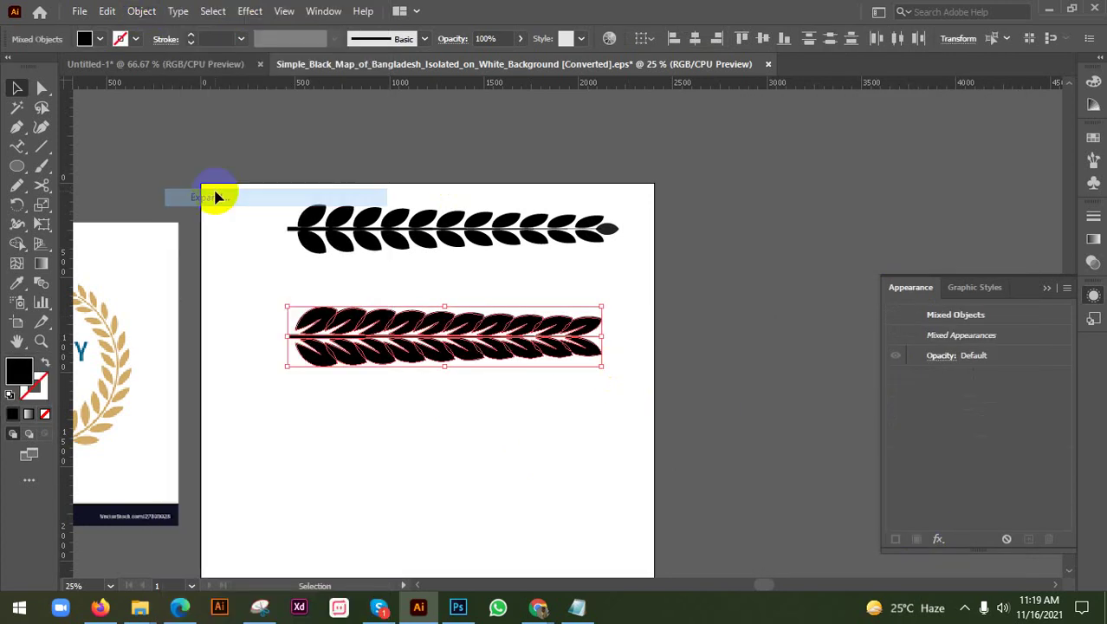
pyautogui.click(262, 354)
# Group the expanded veined leaves and the stem into a single branch
pyautogui.moveTo(365, 312); pyautogui.dragTo(609, 397)
pyautogui.press('a')
pyautogui.hotkey('ctrl', 'g')
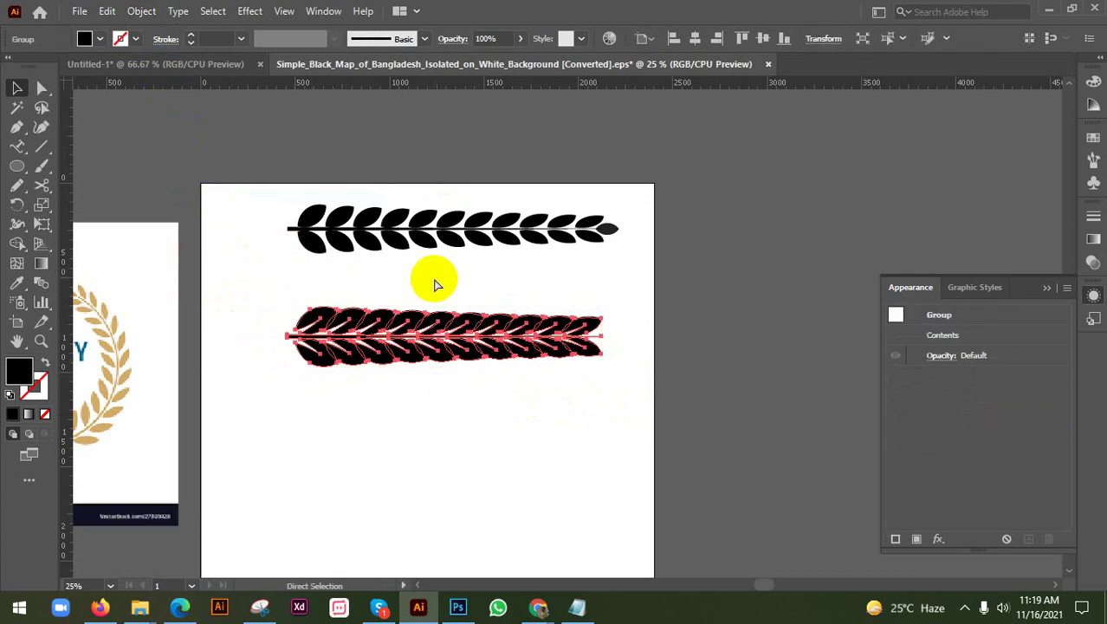
pyautogui.press('v')
pyautogui.click(444, 281)
# Move both black leaf branches off the artboard to the empty area just above it
pyautogui.scroll(-2, 446, 281)
pyautogui.moveTo(345, 256); pyautogui.dragTo(474, 206)
pyautogui.click(610, 225)
pyautogui.scroll(1, 518, 265)
pyautogui.scroll(2, 514, 235)
pyautogui.click(502, 305)
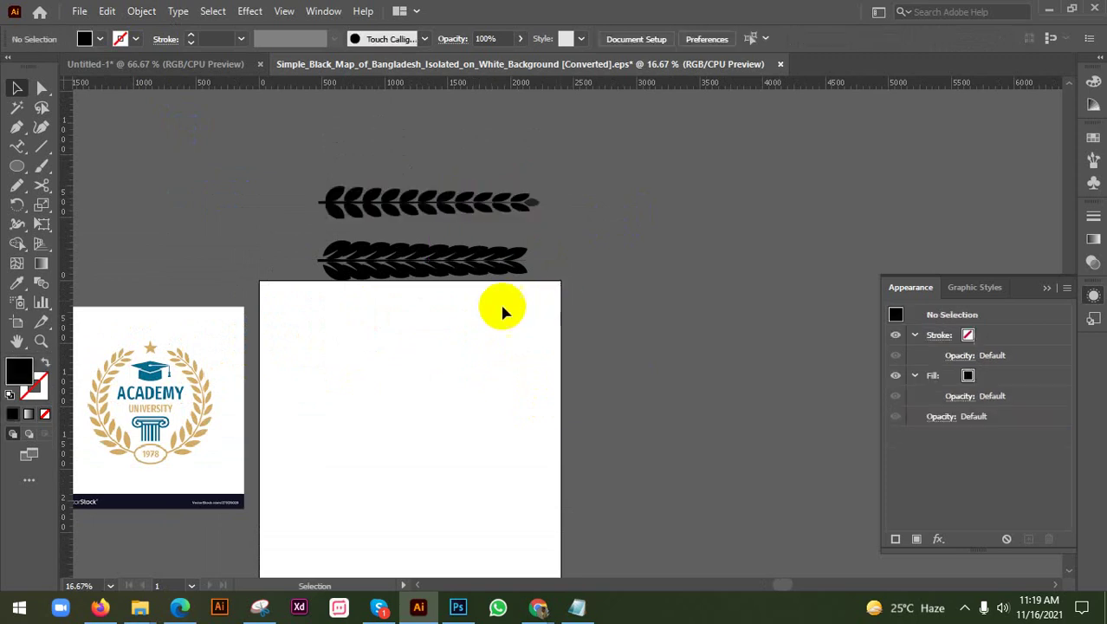
# Draw a large circle centred on the artboard and give it a black outline with no fill
pyautogui.scroll(-1, 395, 311)
pyautogui.click(16, 166)
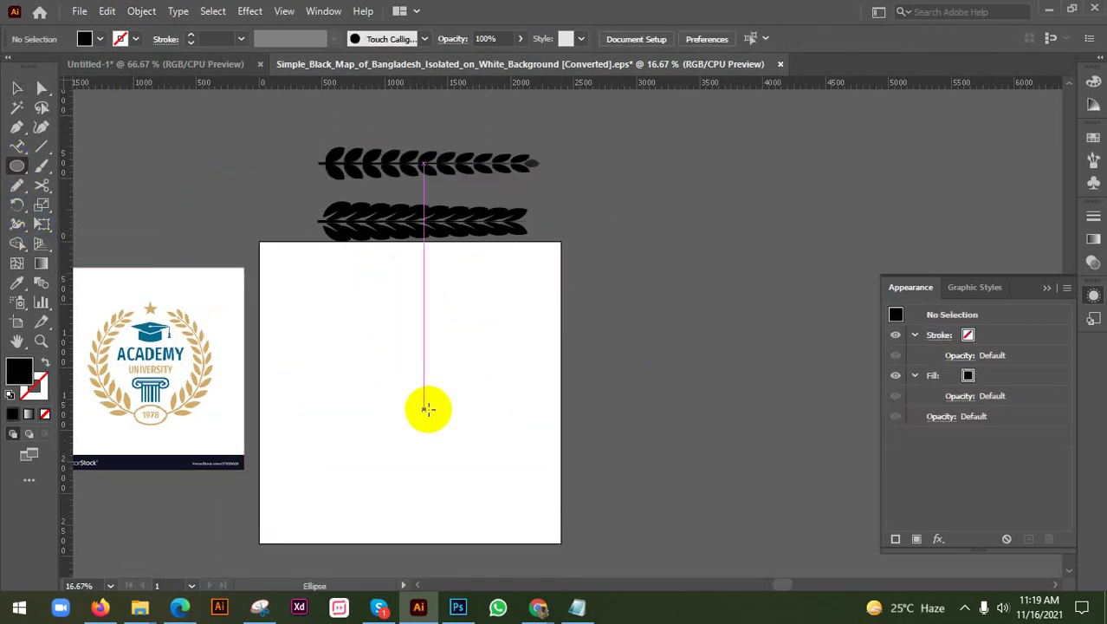
pyautogui.moveTo(409, 389); pyautogui.dragTo(463, 479)
pyautogui.click(17, 88)
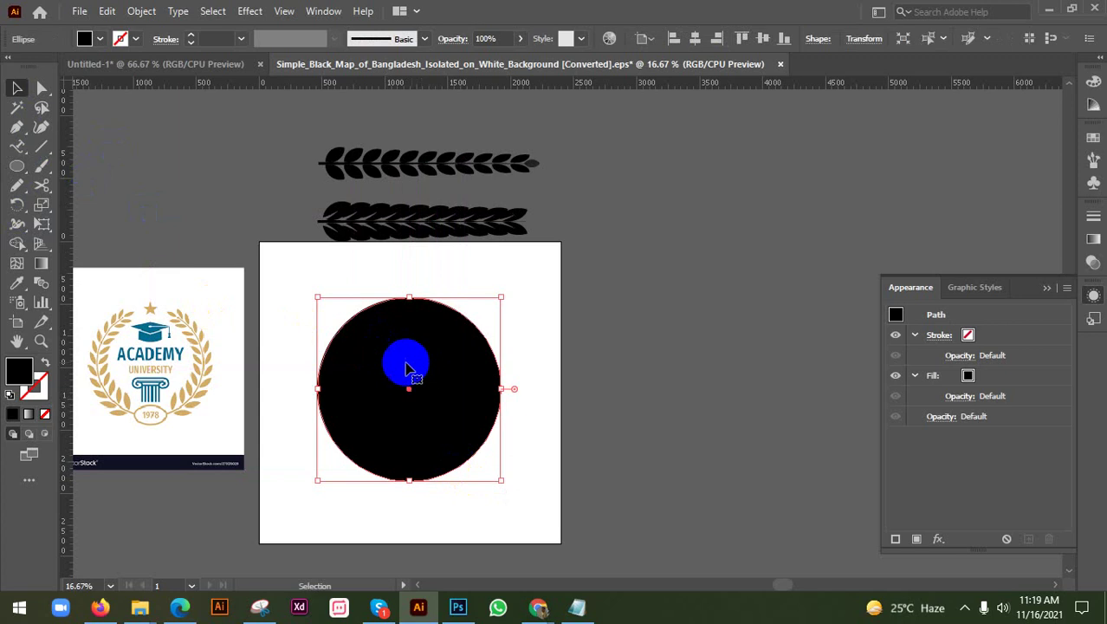
pyautogui.click(45, 363)
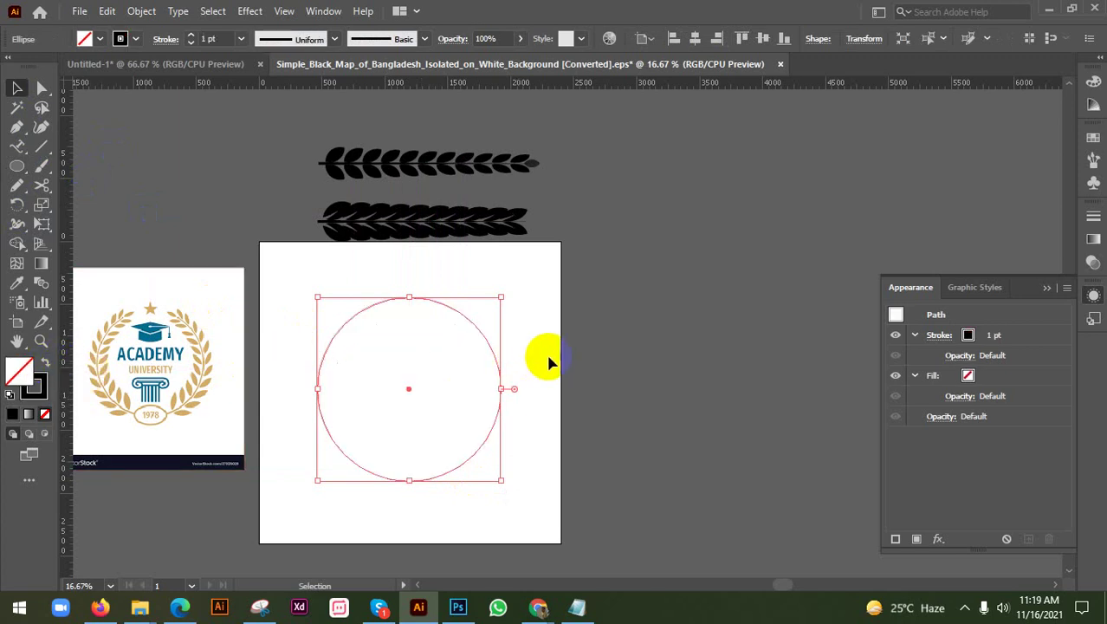
pyautogui.click(412, 384)
pyautogui.scroll(1, 394, 355)
pyautogui.moveTo(344, 284); pyautogui.dragTo(468, 278)
pyautogui.hotkey('ctrl', 'z')
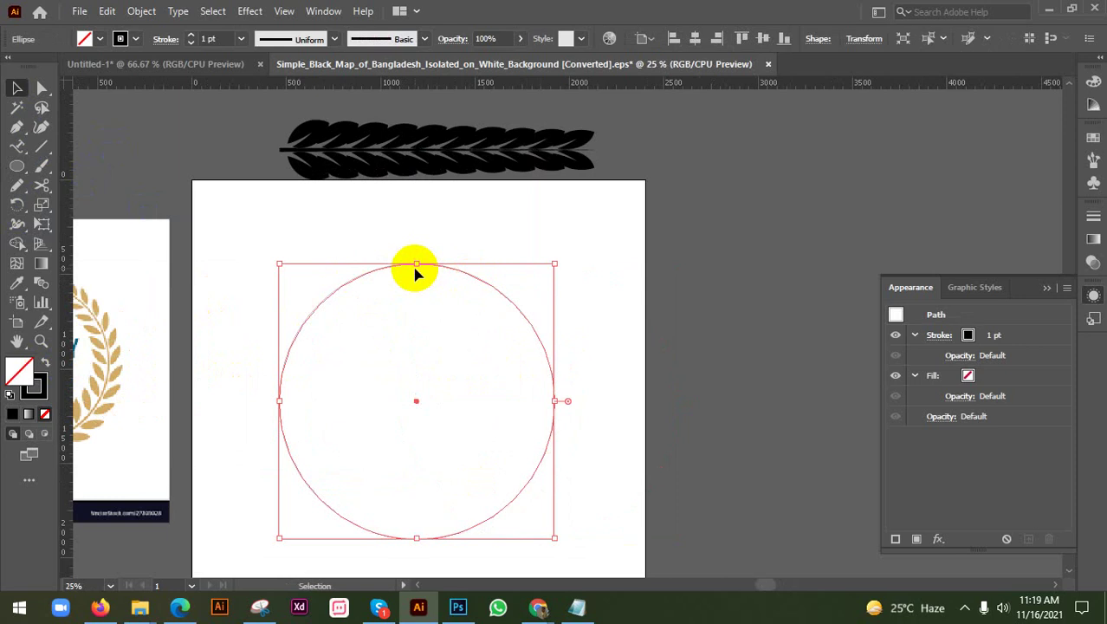
# Cut the circle at its top and bottom anchor points with the Scissors tool to make two half-circles
pyautogui.moveTo(43, 185); pyautogui.dragTo(97, 207)
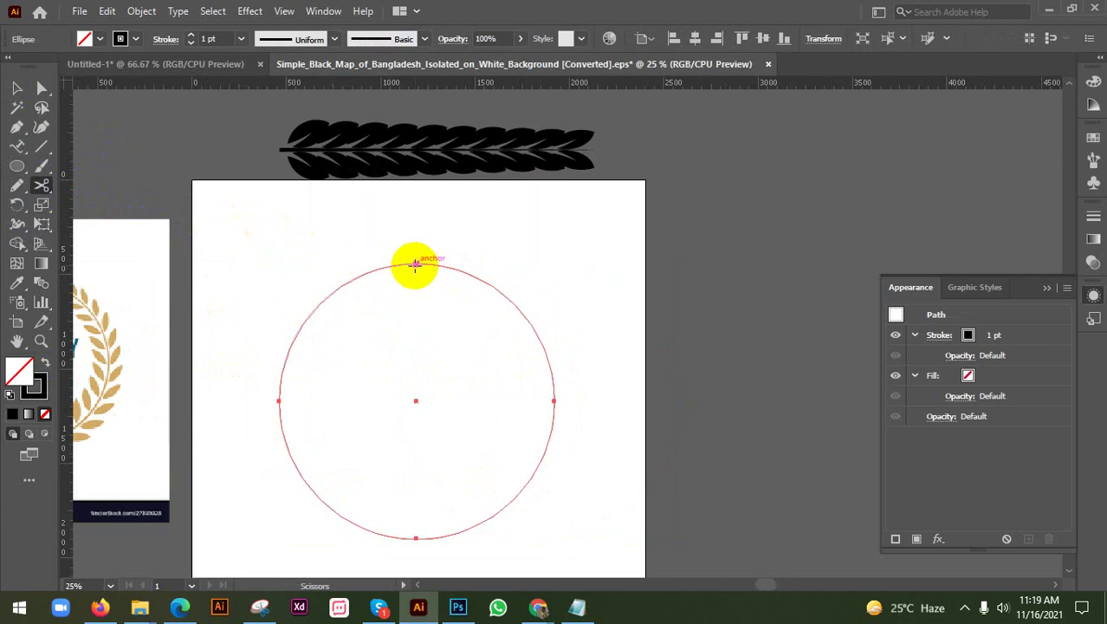
pyautogui.click(416, 264)
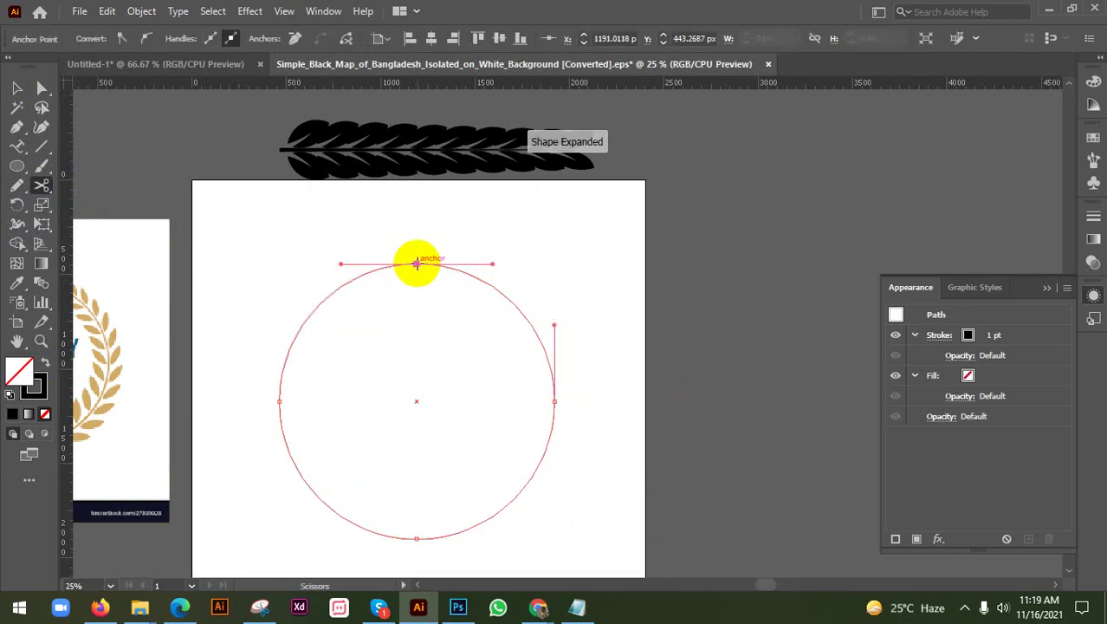
pyautogui.scroll(-1, 417, 263)
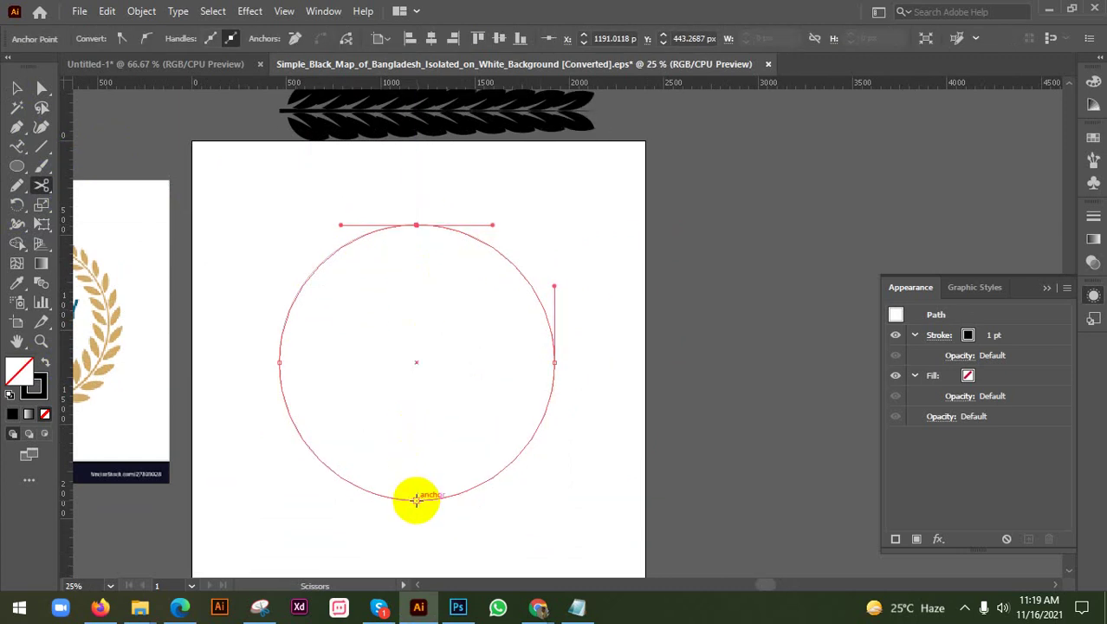
pyautogui.click(416, 500)
pyautogui.press('v')
pyautogui.click(422, 388)
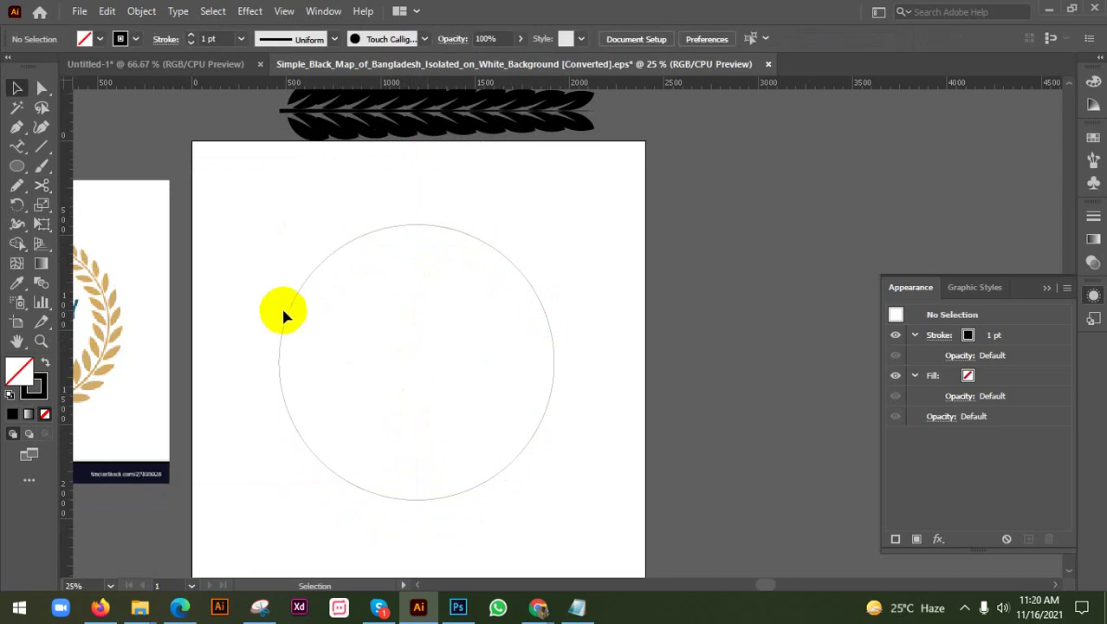
# Test the cuts by moving the left and right half-circles outward in turn, undoing each move
pyautogui.click(280, 313)
pyautogui.moveTo(289, 312); pyautogui.dragTo(223, 322)
pyautogui.hotkey('ctrl', 'z')
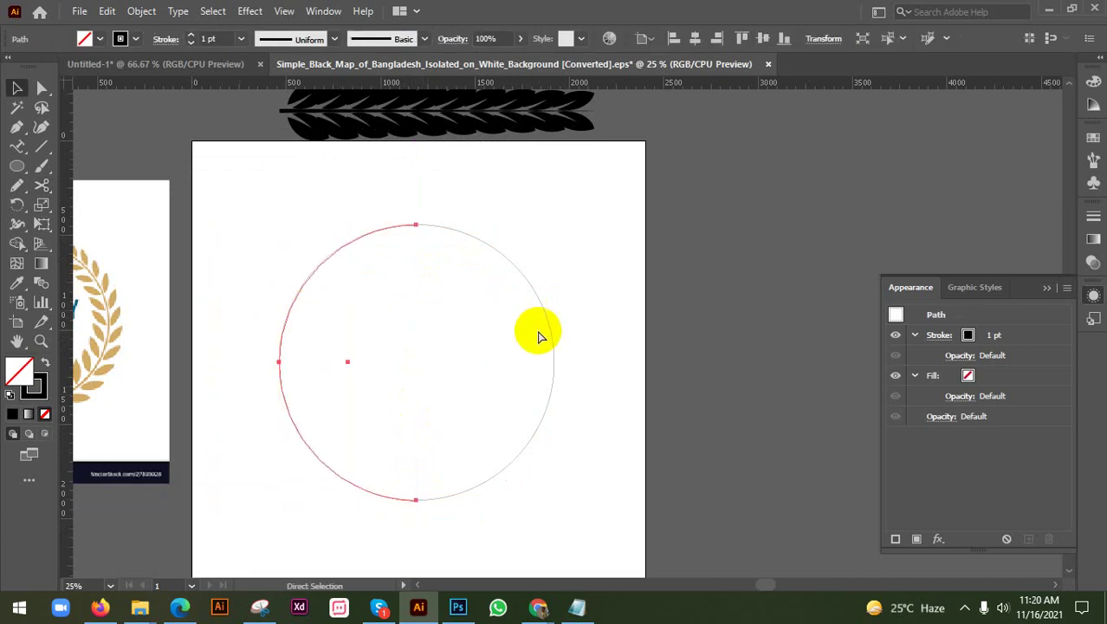
pyautogui.moveTo(548, 333); pyautogui.dragTo(615, 334)
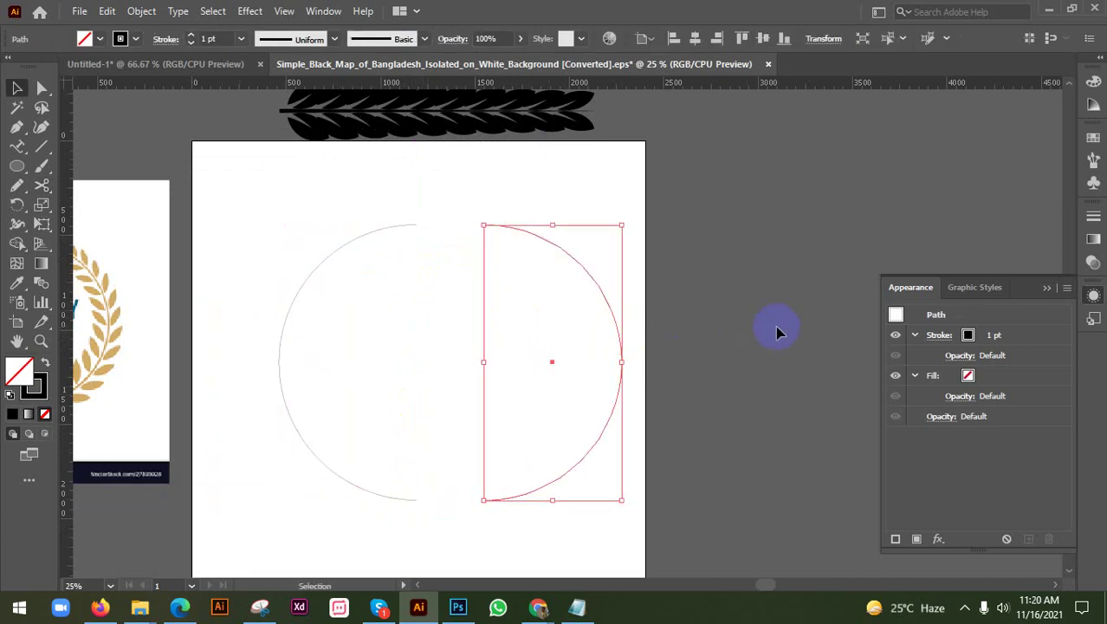
pyautogui.press('ctrl')
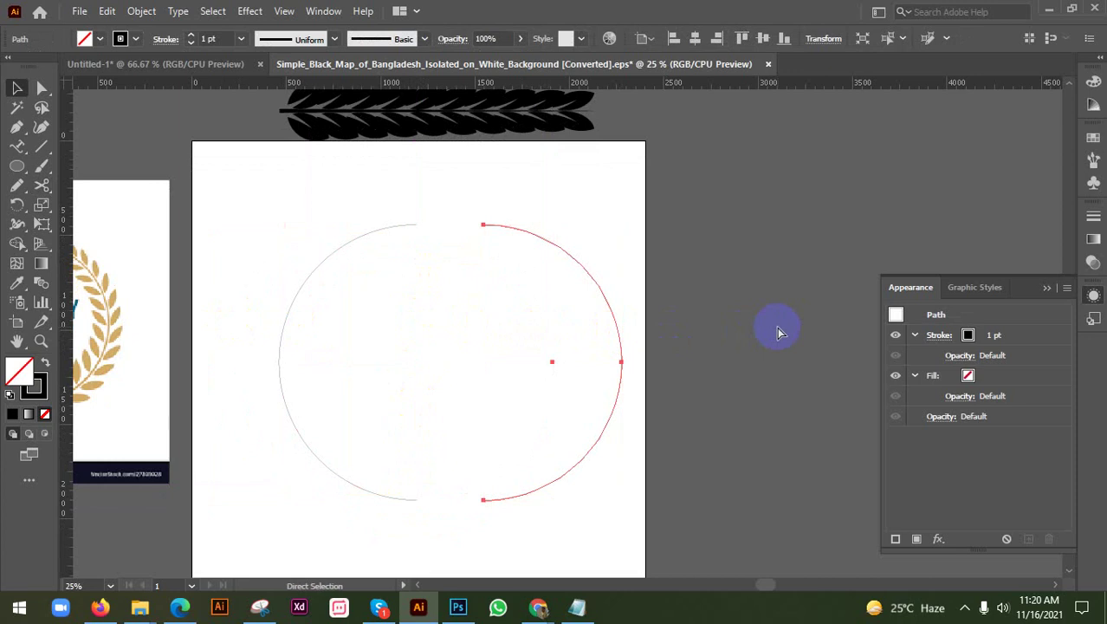
pyautogui.hotkey('ctrl', 'z')
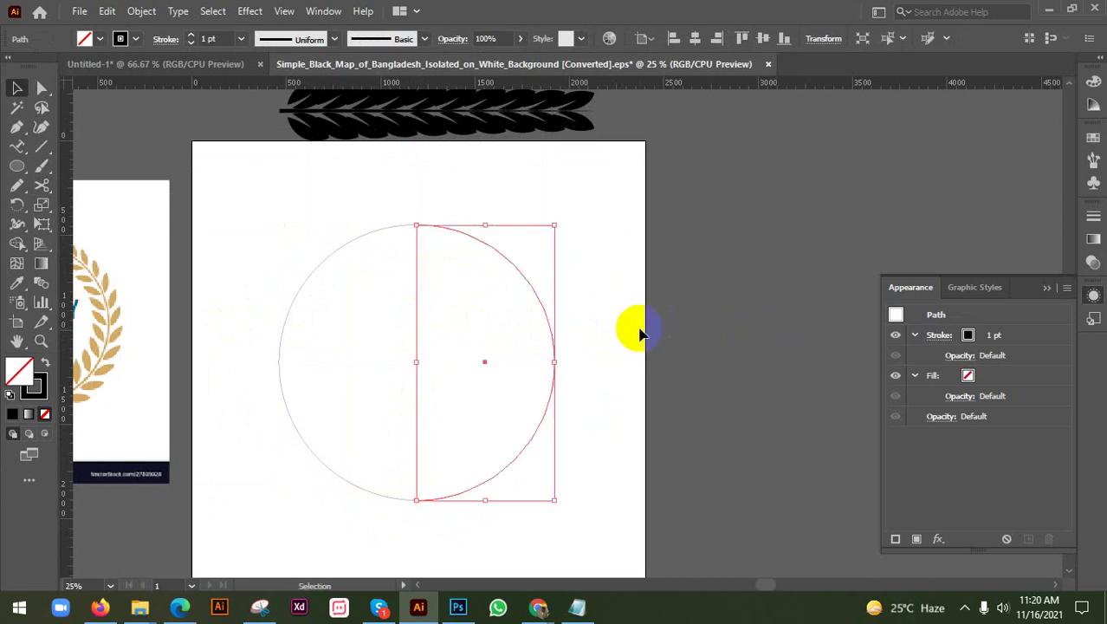
# Start a new Art Brush from the upper black leaf branch above the artboard
pyautogui.scroll(1, 639, 330)
pyautogui.scroll(1, 639, 330)
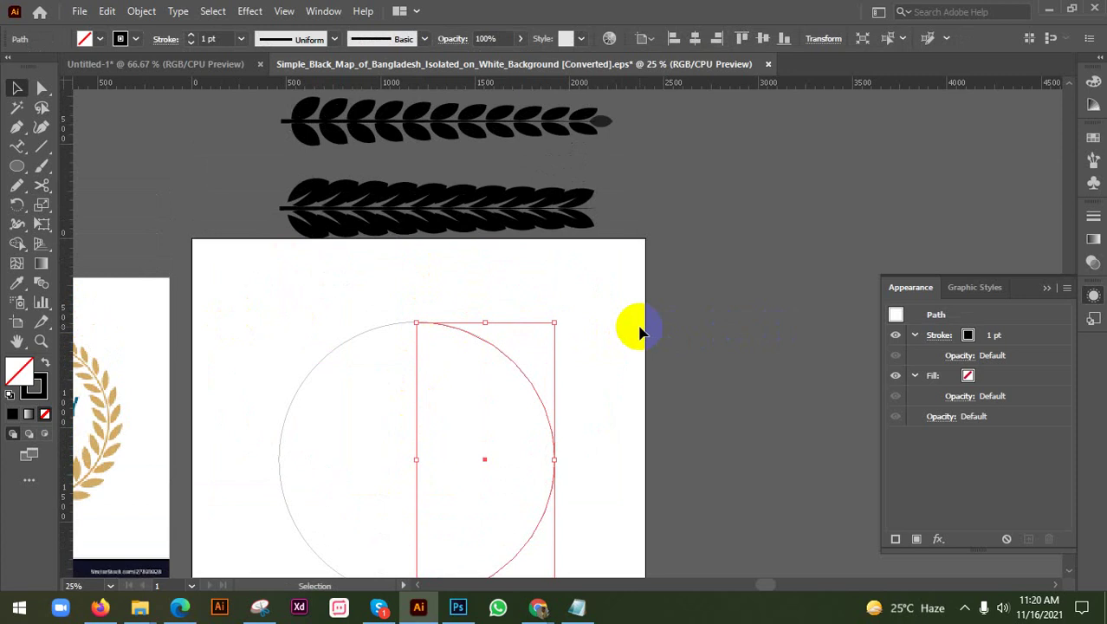
pyautogui.scroll(-1, 628, 325)
pyautogui.click(625, 321)
pyautogui.scroll(-1, 621, 310)
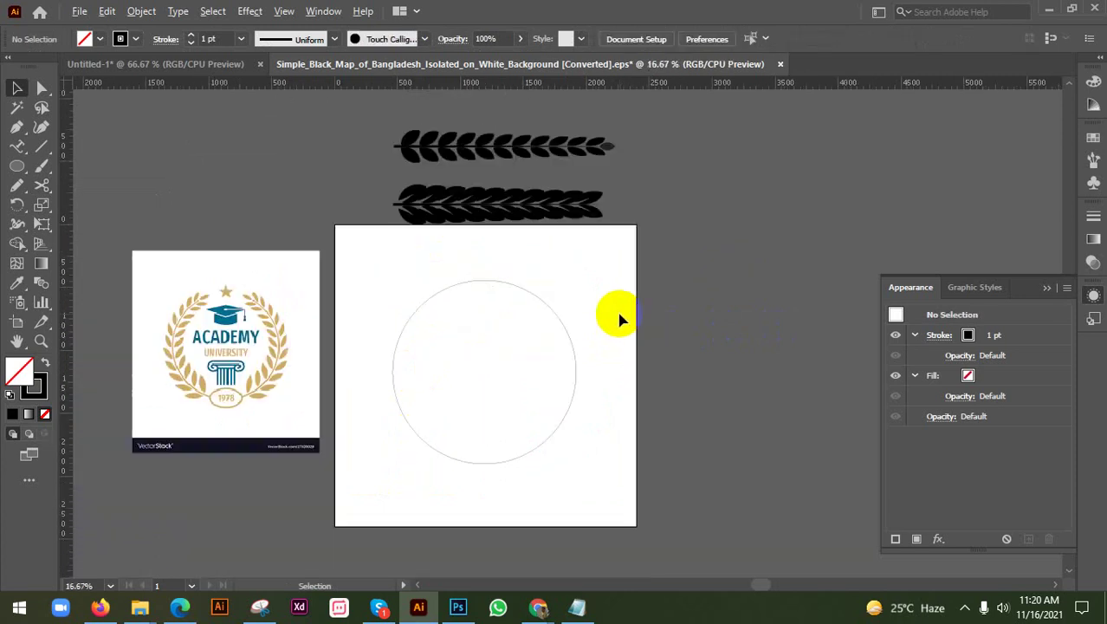
pyautogui.click(414, 314)
pyautogui.scroll(1, 434, 260)
pyautogui.click(452, 212)
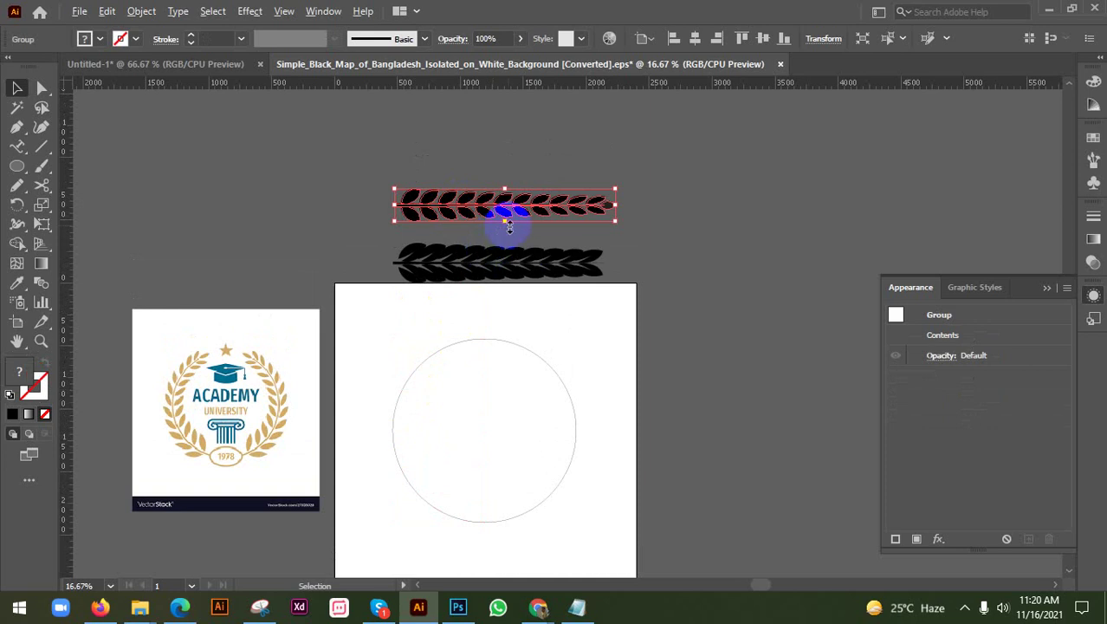
pyautogui.click(325, 22)
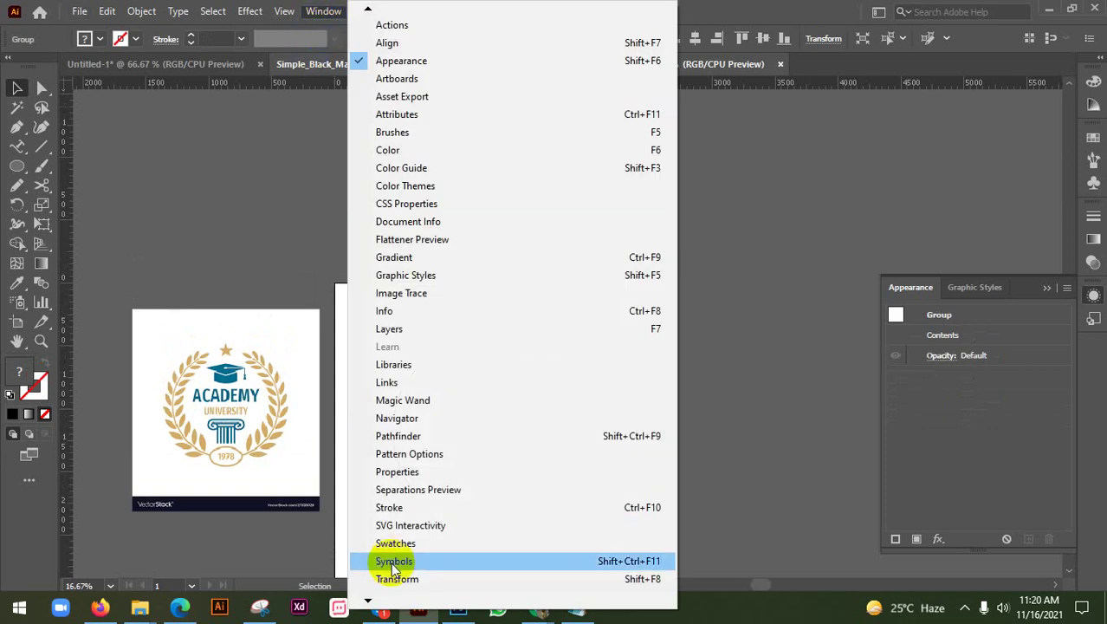
pyautogui.click(384, 132)
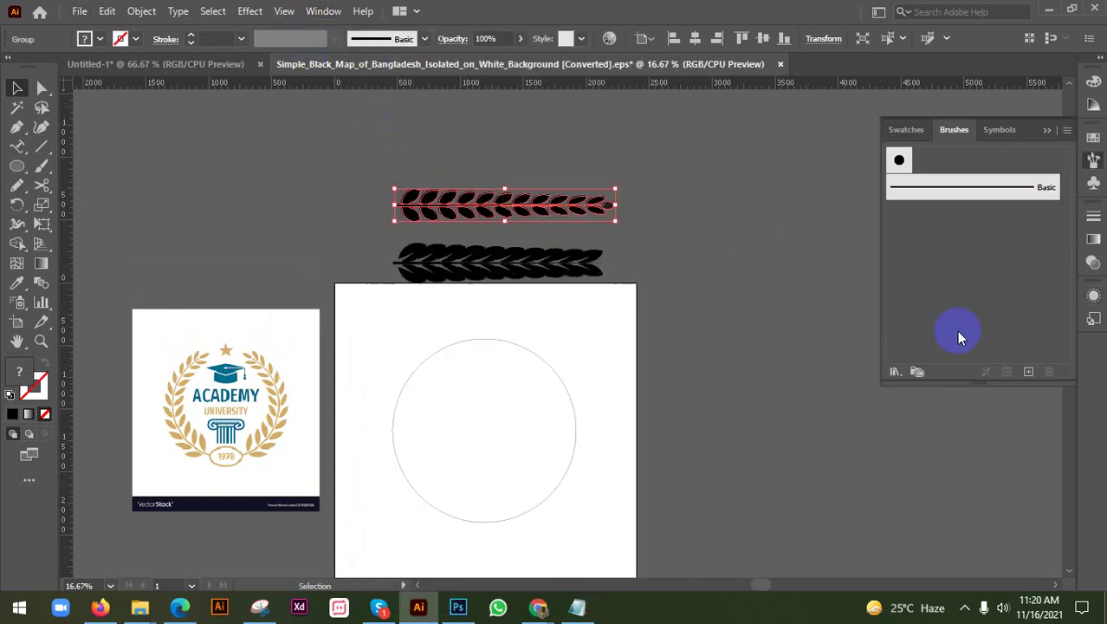
pyautogui.moveTo(490, 203)
pyautogui.mouseDown()
pyautogui.moveTo(563, 198)
pyautogui.moveTo(957, 234)
pyautogui.mouseUp()
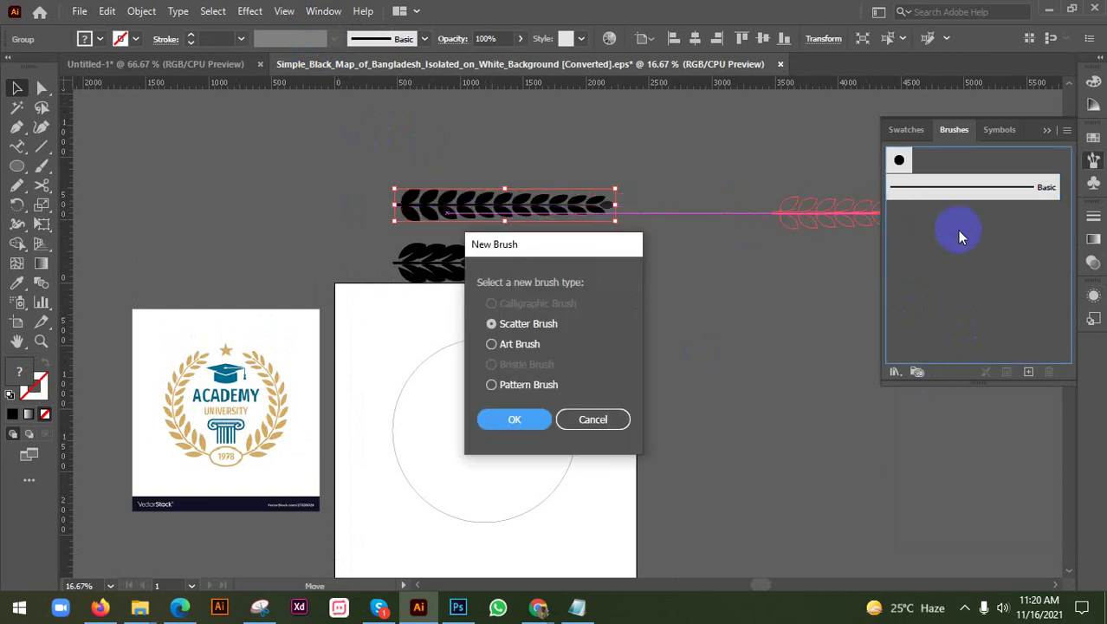
pyautogui.click(502, 351)
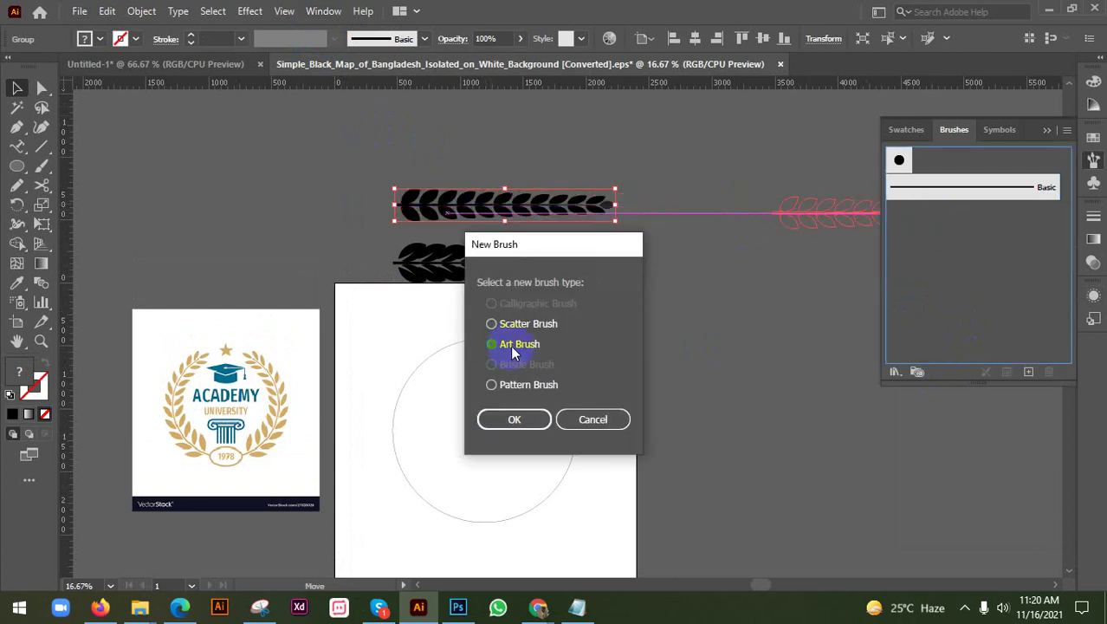
pyautogui.click(515, 419)
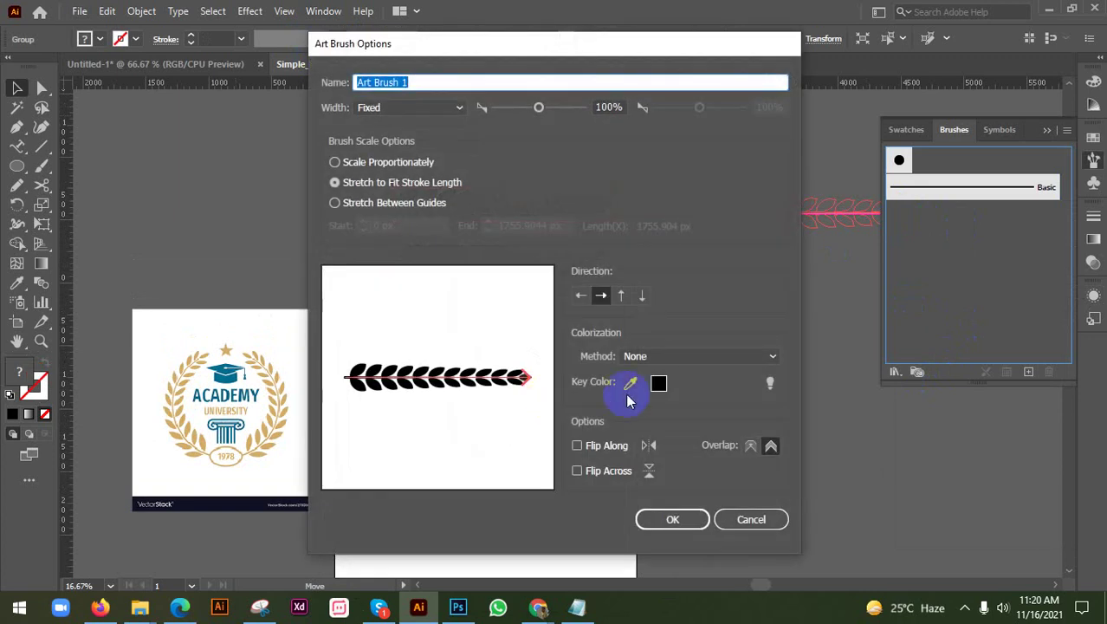
# Set the new art brush's colorization method to Tints and save the brush
pyautogui.click(688, 355)
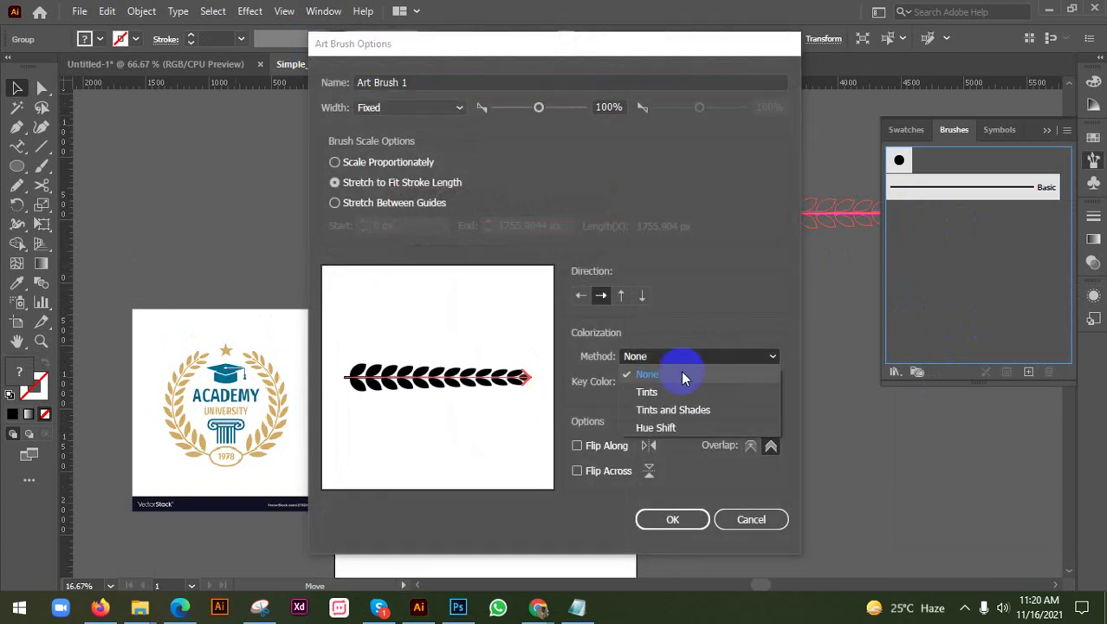
pyautogui.click(680, 391)
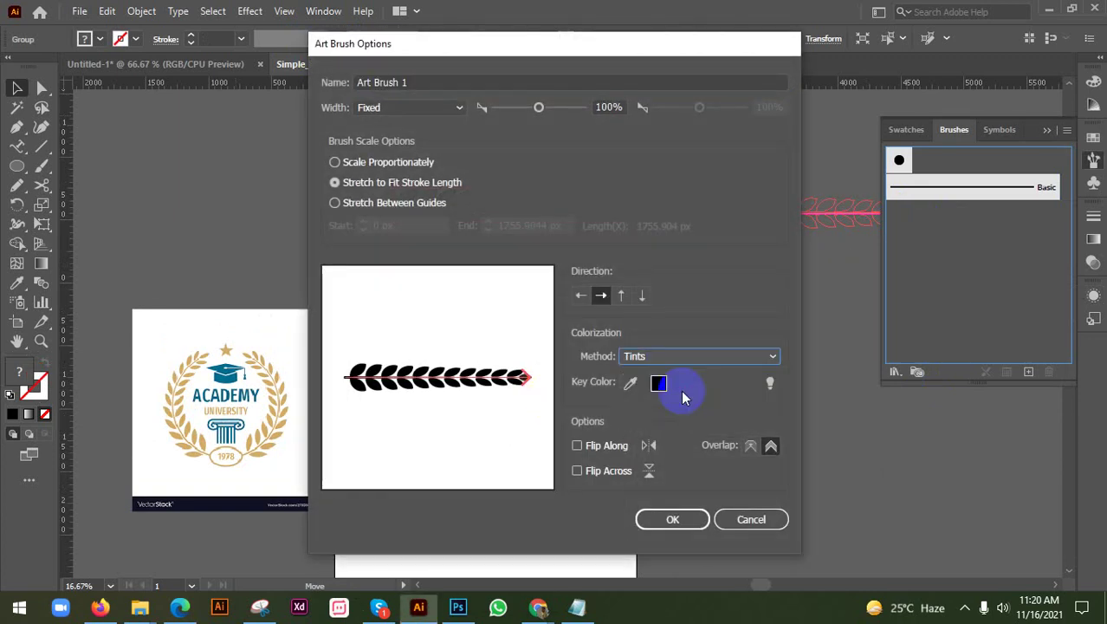
pyautogui.click(673, 518)
pyautogui.click(925, 212)
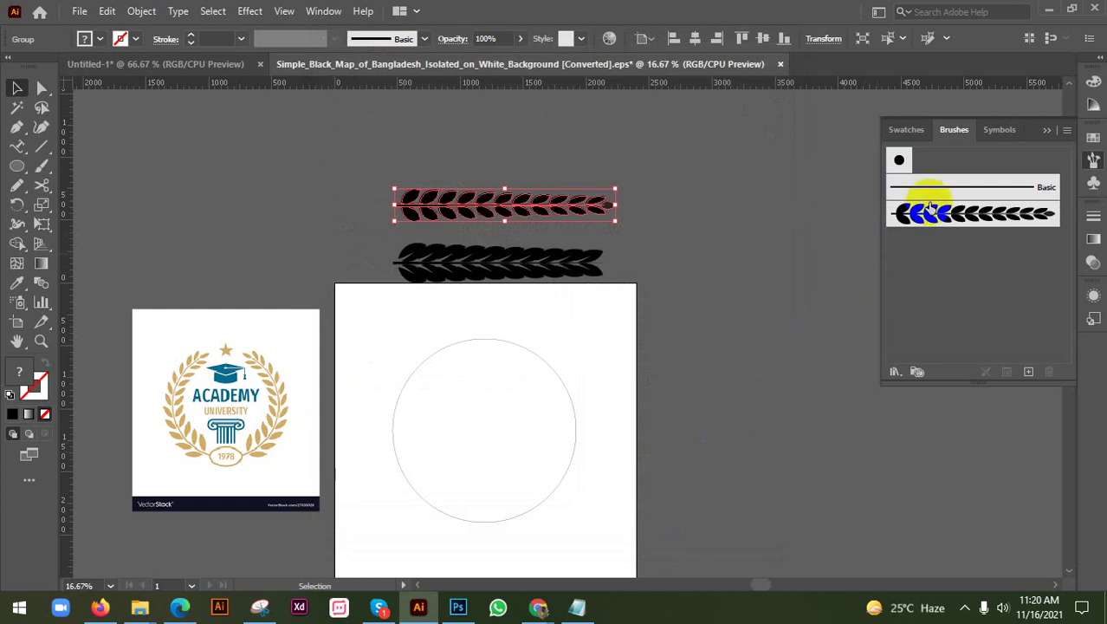
pyautogui.click(922, 218)
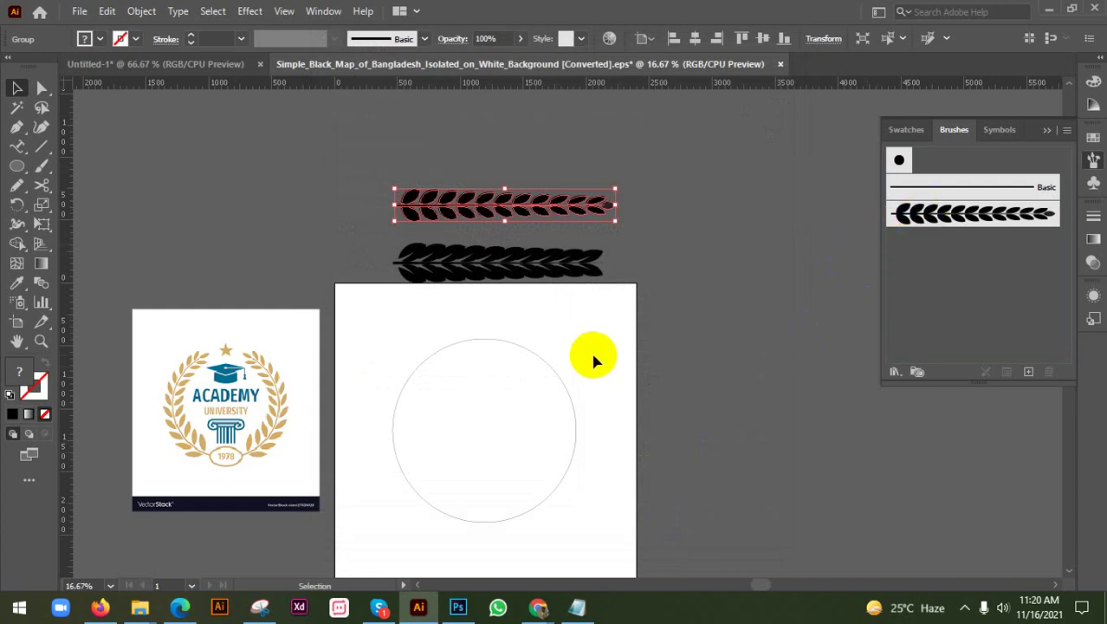
# Apply the new leaf art brush to the left and right half-circles on the artboard
pyautogui.click(400, 364)
pyautogui.click(410, 378)
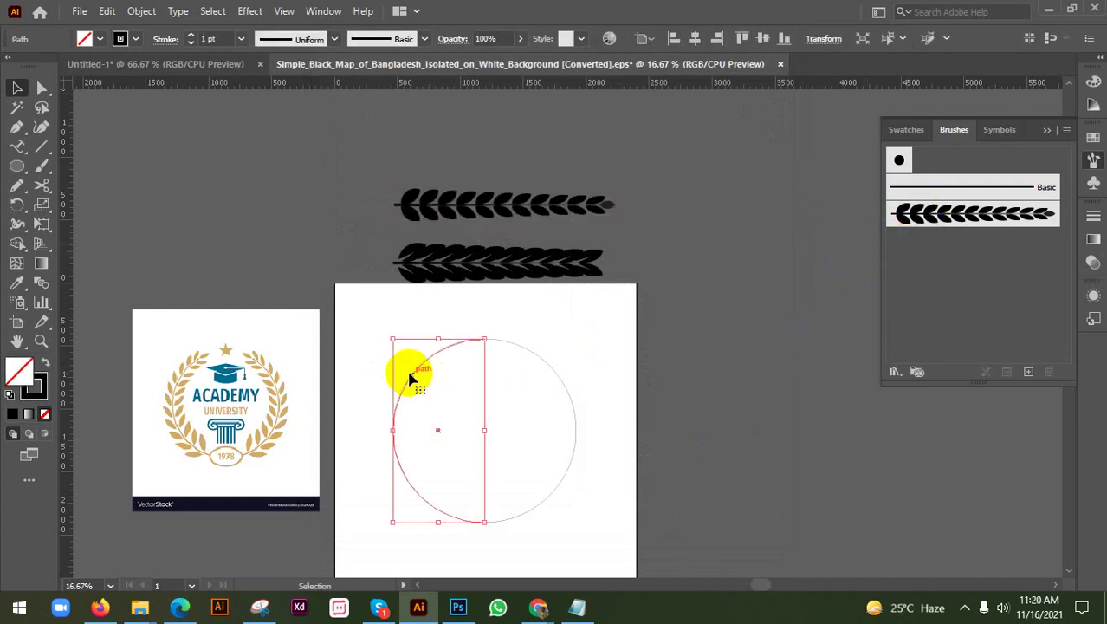
pyautogui.click(964, 215)
pyautogui.click(635, 404)
pyautogui.scroll(-1, 636, 405)
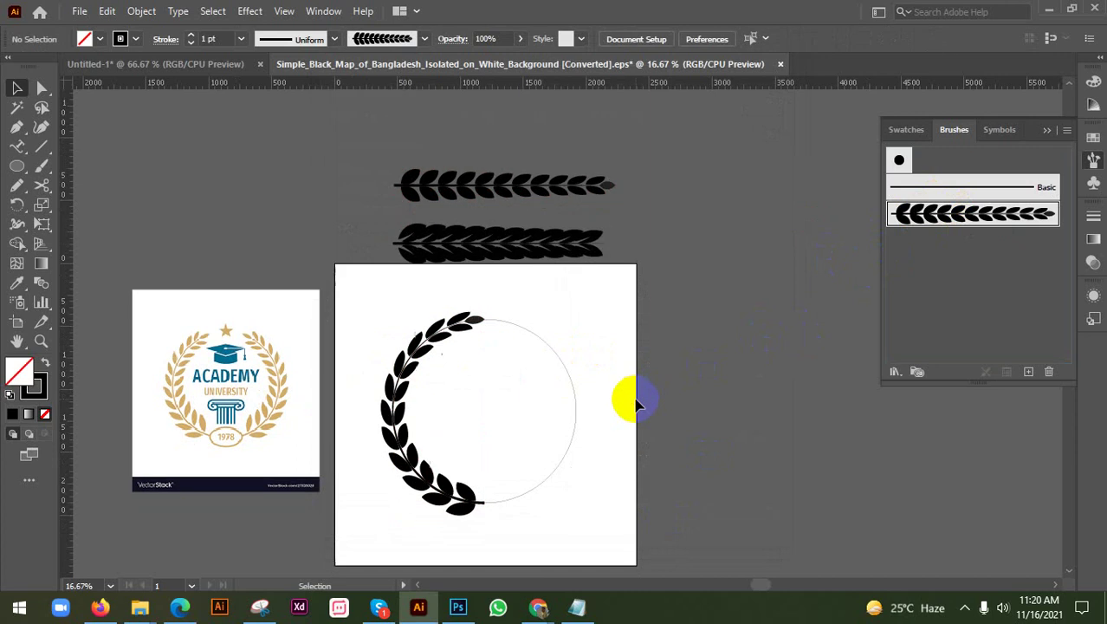
pyautogui.click(574, 435)
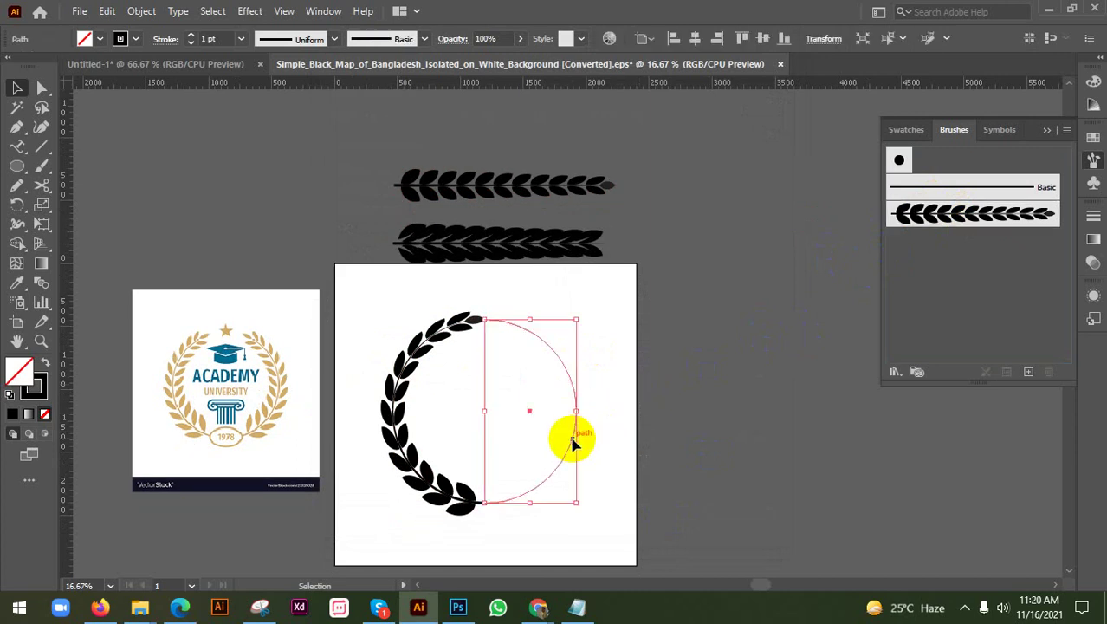
pyautogui.click(927, 215)
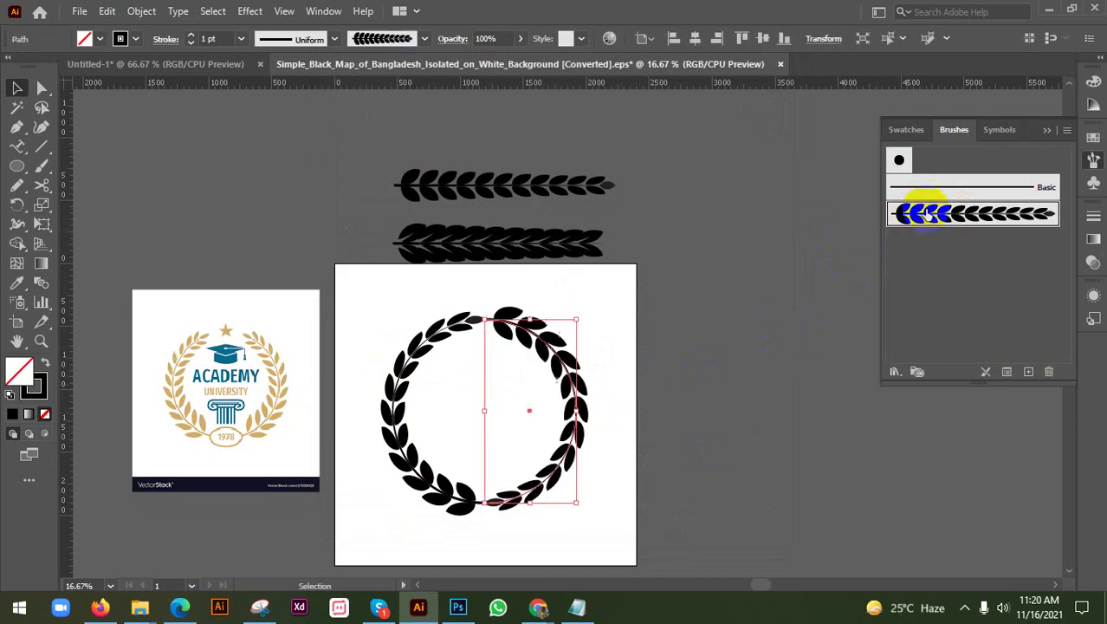
# Reflect the right leaf branch so its largest leaves sit at the bottom, and shift it slightly right to leave a gap between the branches
pyautogui.rightClick(563, 358)
pyautogui.moveTo(652, 485)
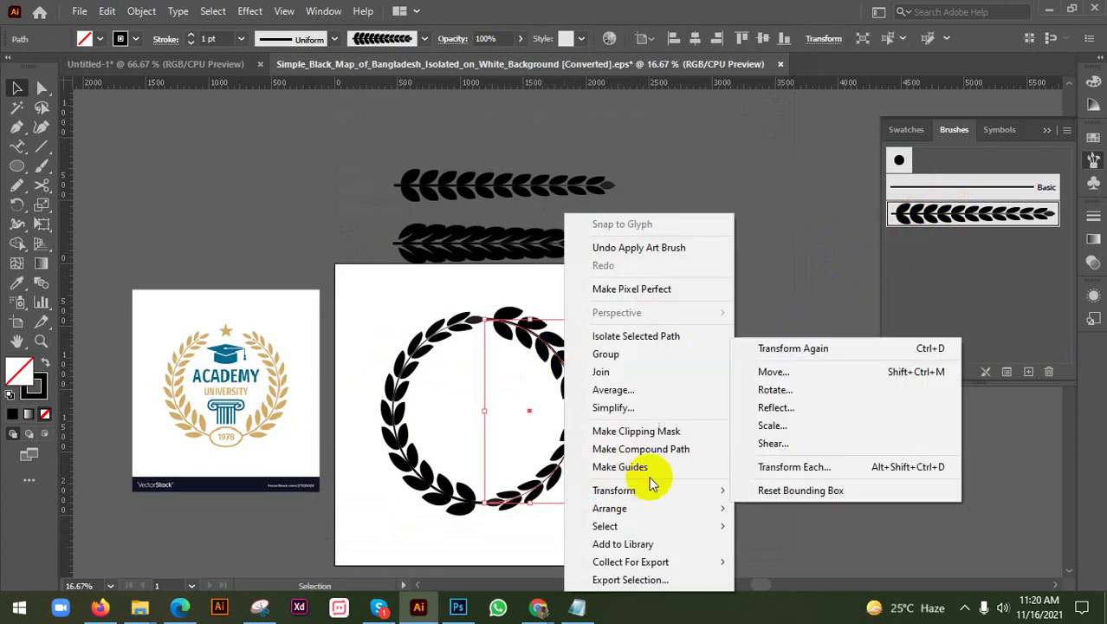
pyautogui.click(790, 407)
pyautogui.click(904, 459)
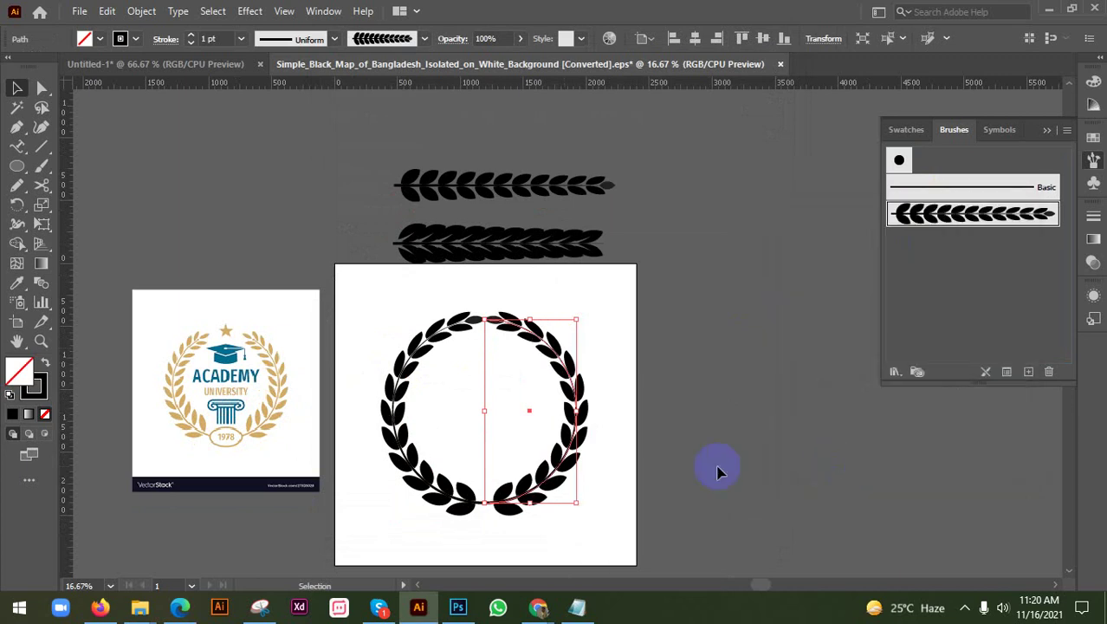
pyautogui.scroll(-1, 702, 460)
pyautogui.click(698, 463)
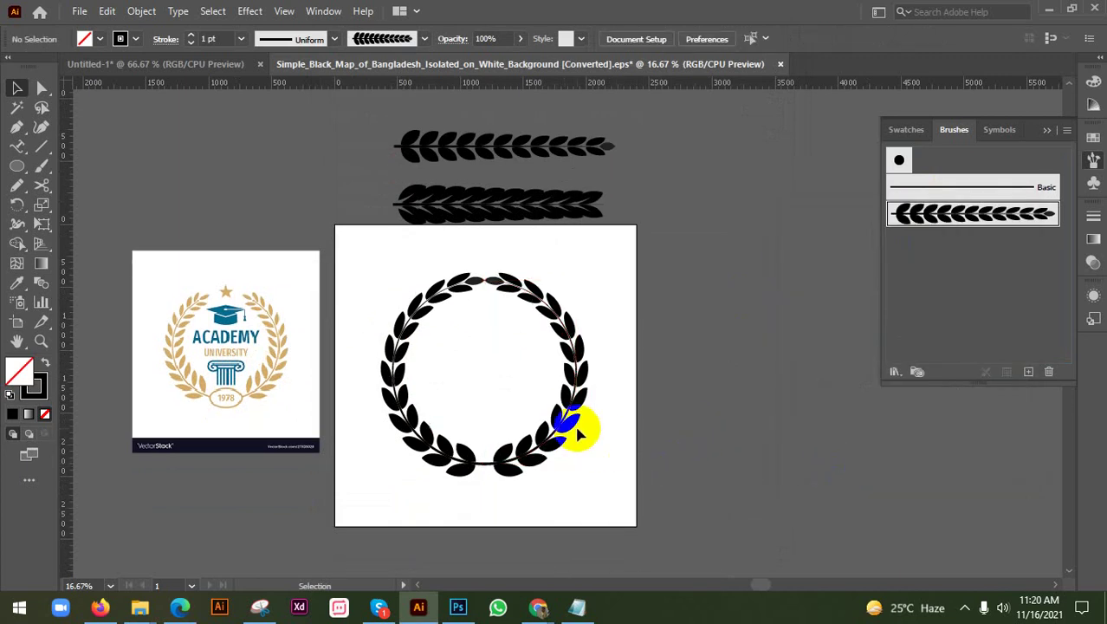
pyautogui.moveTo(578, 431); pyautogui.dragTo(584, 424)
pyautogui.click(661, 422)
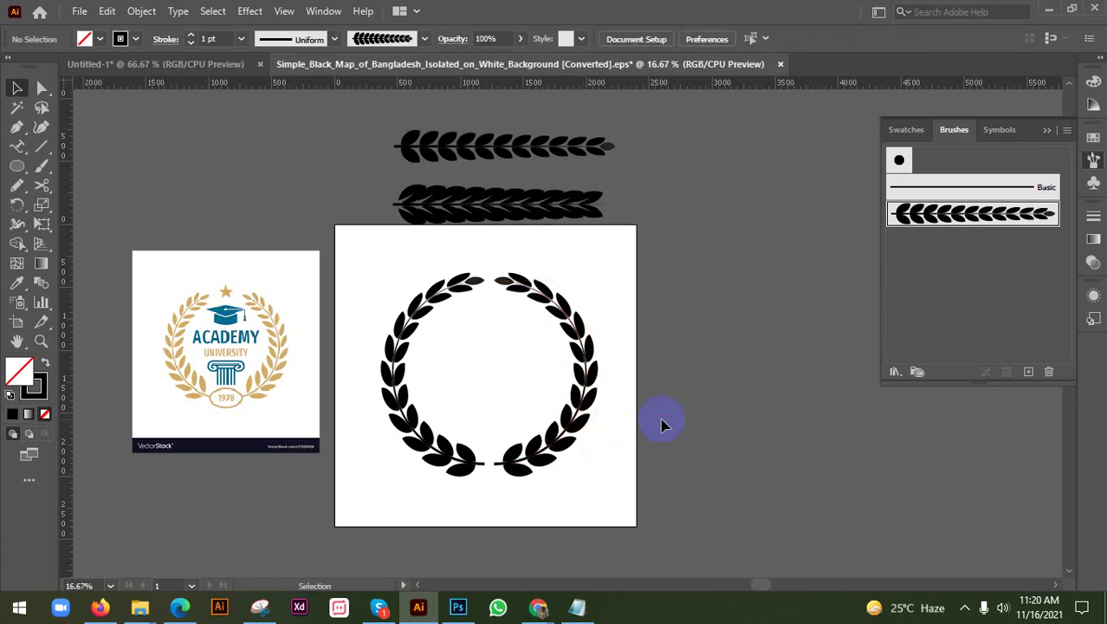
# Draw a second unfilled, black-outlined circle in the empty area just right of the artboard
pyautogui.moveTo(680, 381); pyautogui.dragTo(585, 394)
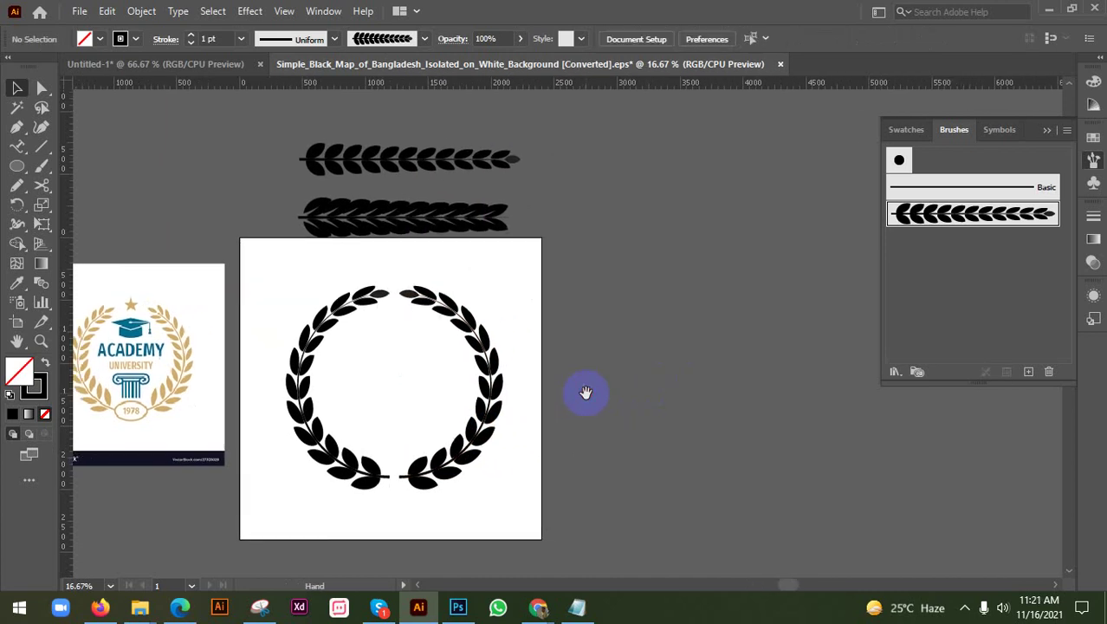
pyautogui.click(17, 165)
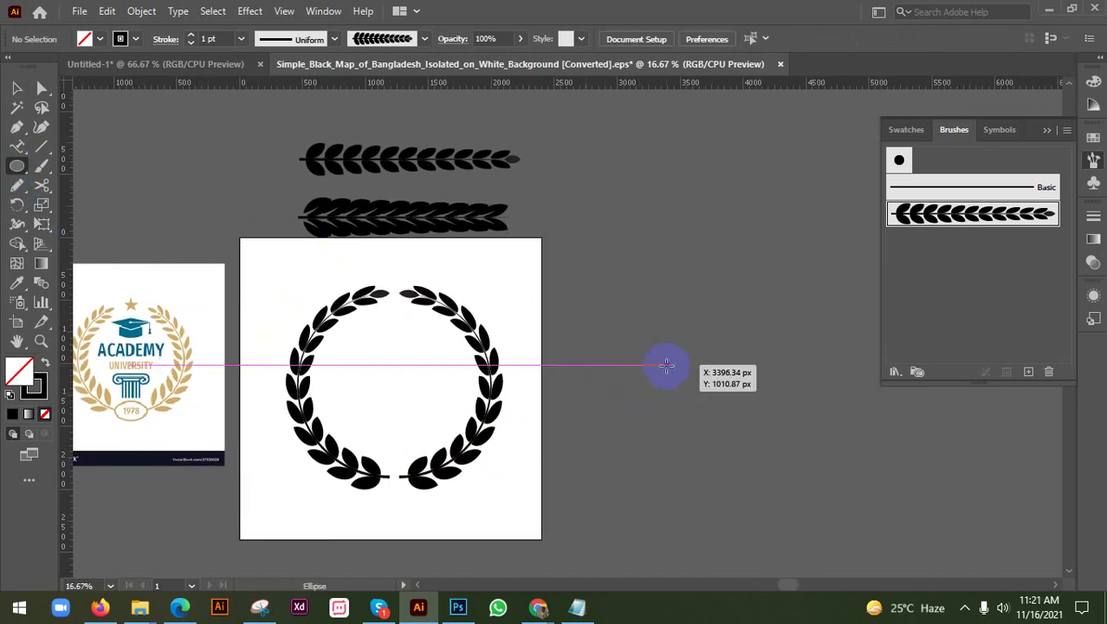
pyautogui.moveTo(667, 364); pyautogui.dragTo(775, 487)
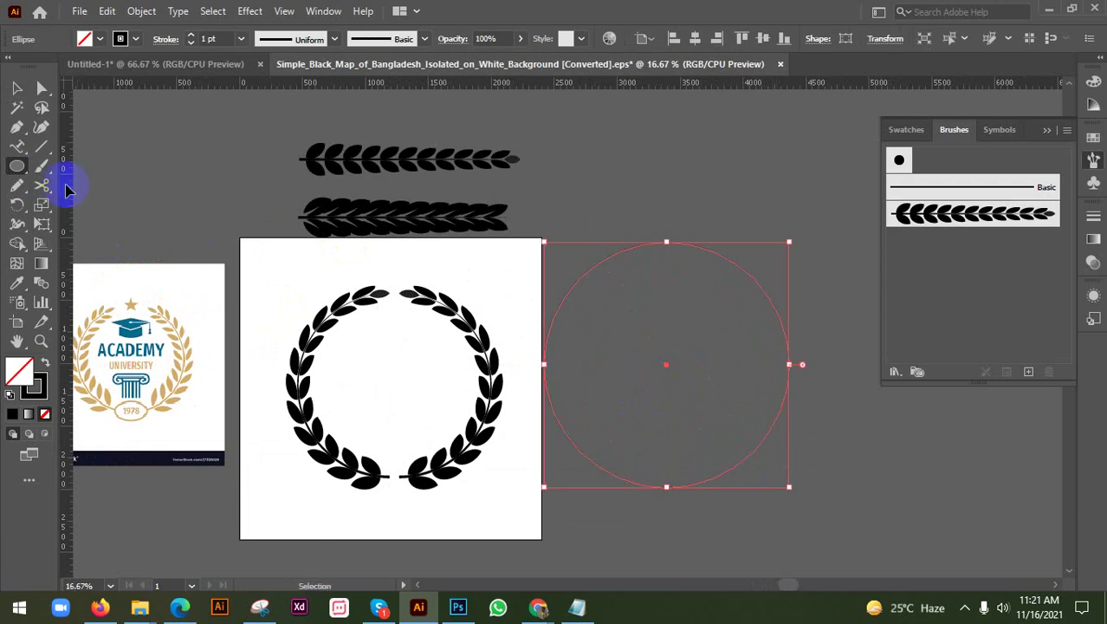
# Cut the new circle into left and right halves at its top and bottom anchor points with the Scissors tool
pyautogui.click(42, 186)
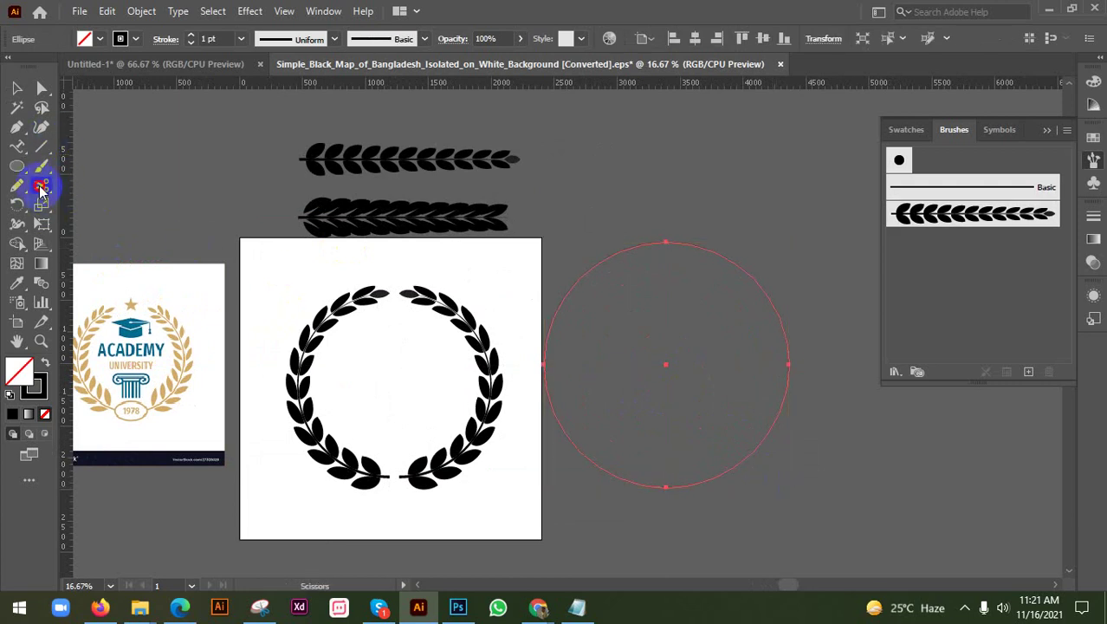
pyautogui.click(665, 242)
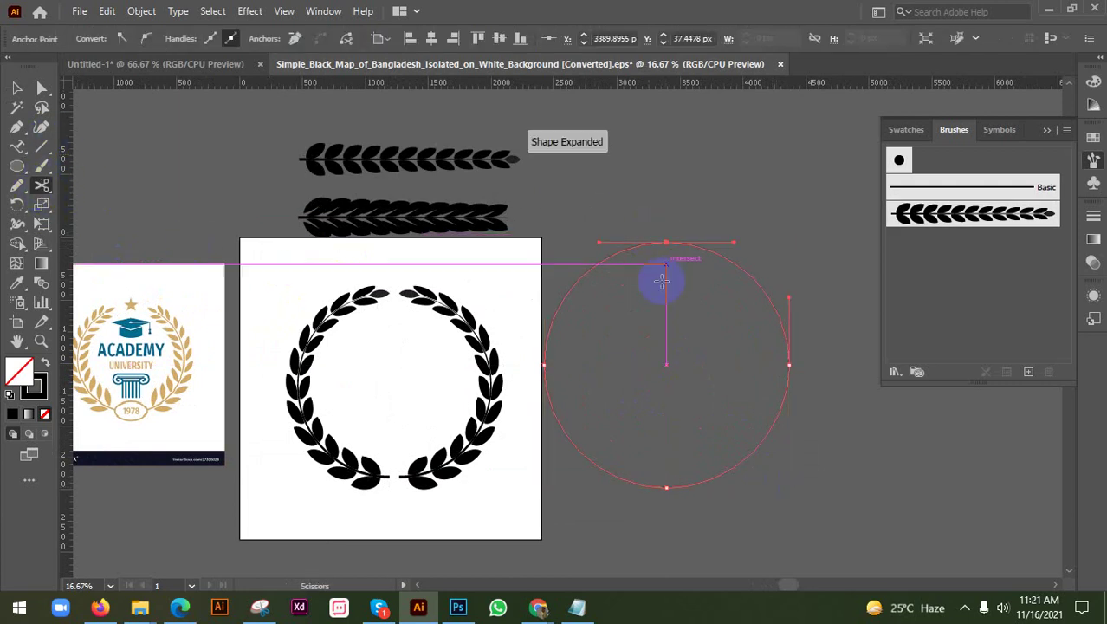
pyautogui.click(666, 486)
pyautogui.press('v')
pyautogui.click(597, 321)
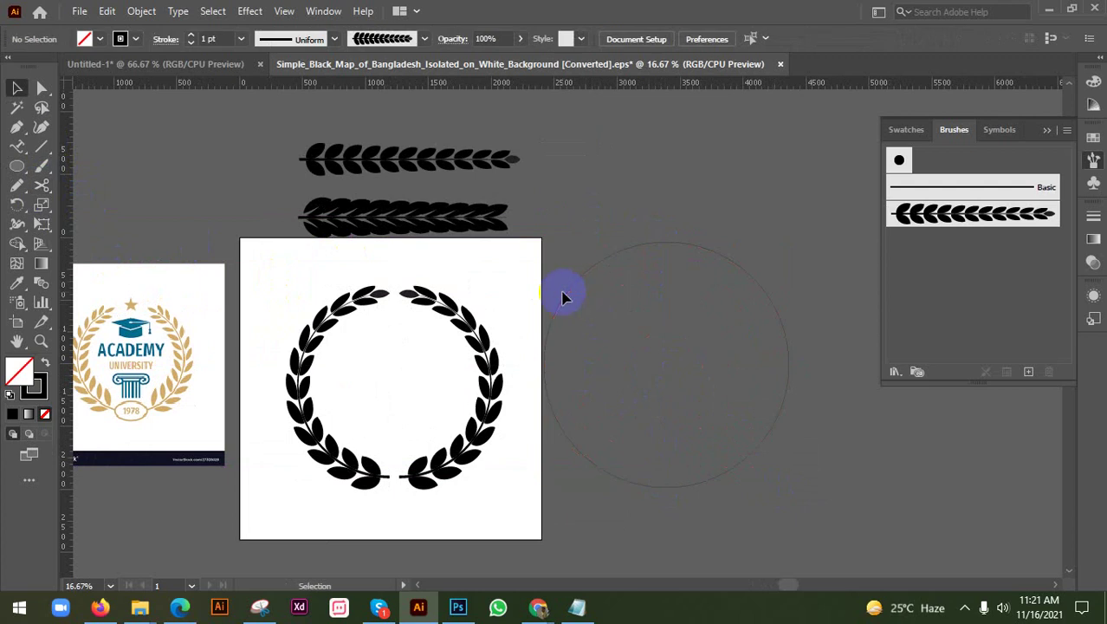
# Create an art brush from the dense, overlapping leaf branch above the artboard, with its colorization method set to Tints
pyautogui.click(412, 216)
pyautogui.moveTo(413, 218)
pyautogui.mouseDown()
pyautogui.moveTo(779, 228)
pyautogui.moveTo(964, 280)
pyautogui.moveTo(957, 271)
pyautogui.mouseUp()
pyautogui.click(492, 345)
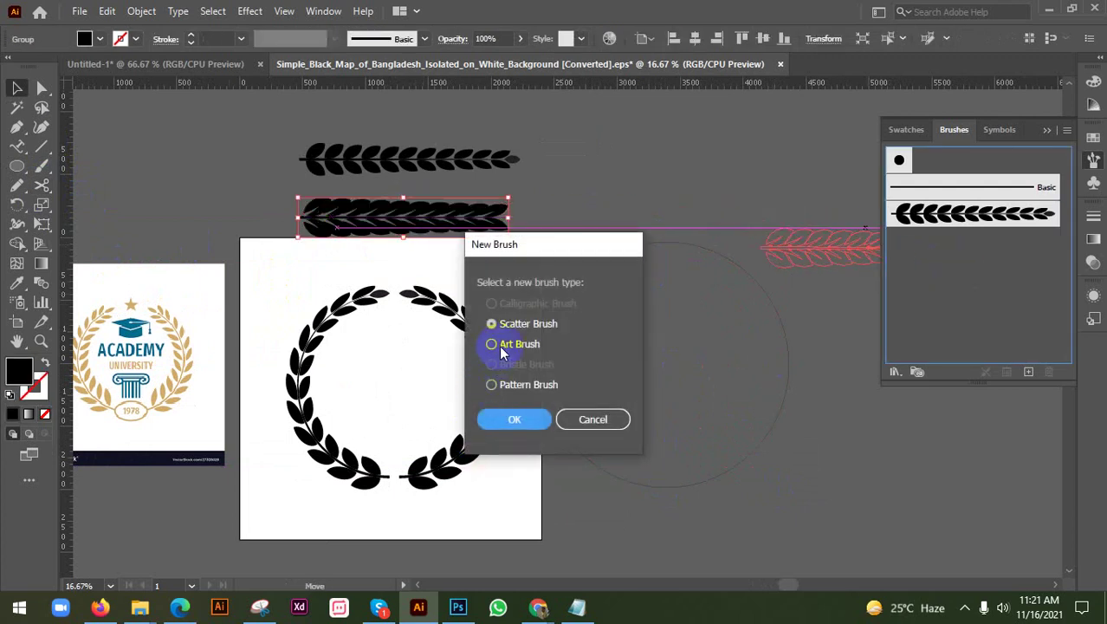
pyautogui.click(509, 417)
pyautogui.click(651, 356)
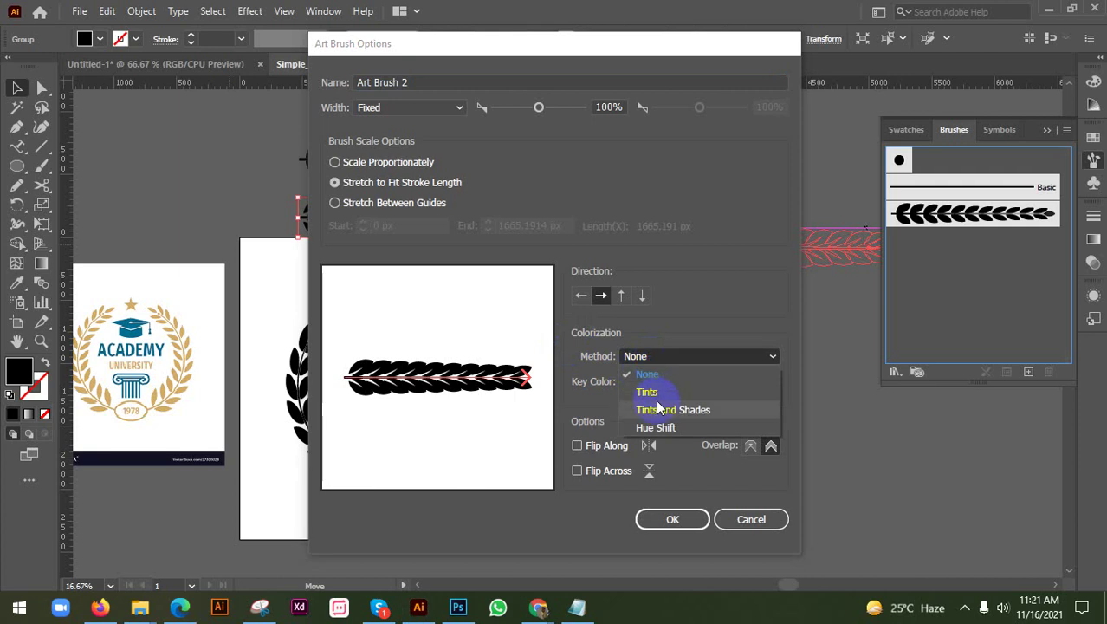
pyautogui.click(655, 388)
pyautogui.click(673, 520)
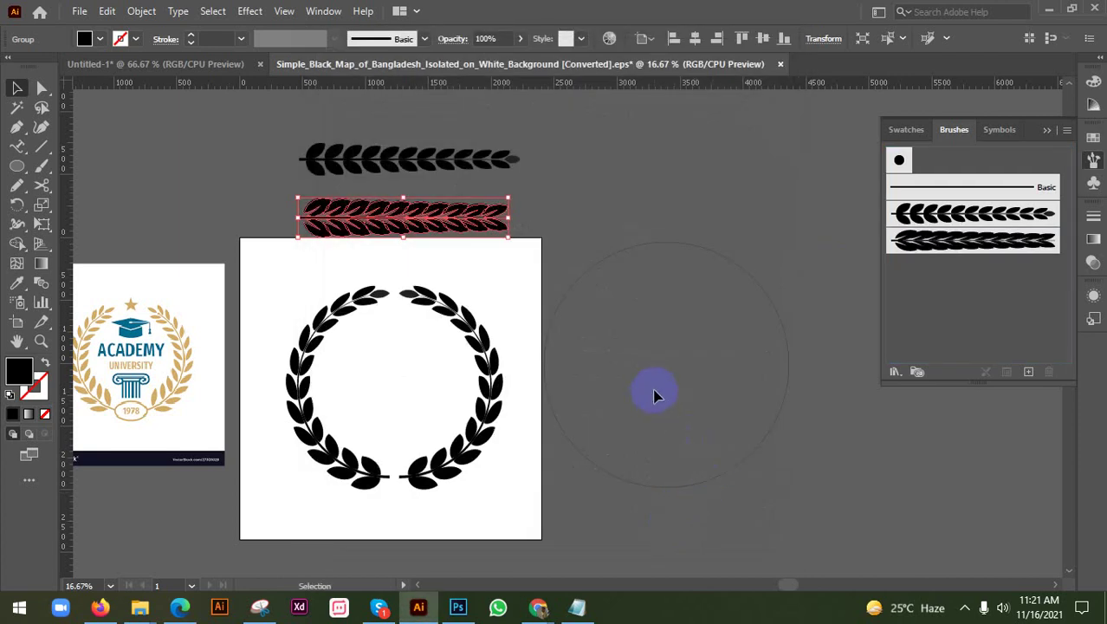
# Apply the dense leaf art brush to both halves of the circle beside the artboard
pyautogui.click(576, 277)
pyautogui.click(585, 274)
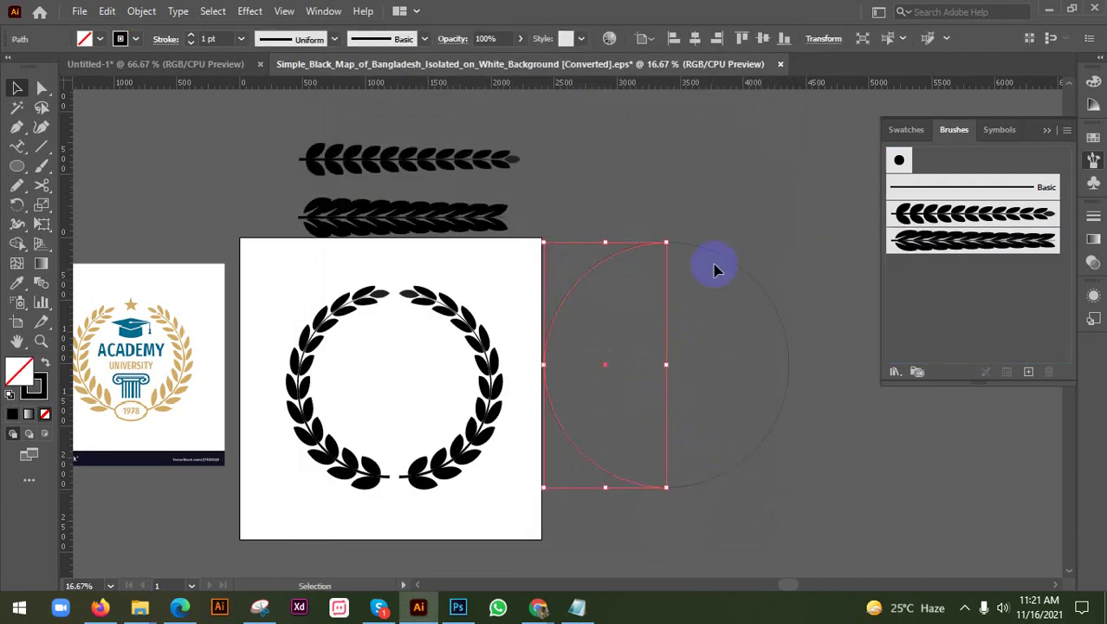
pyautogui.click(919, 242)
pyautogui.click(773, 300)
pyautogui.click(771, 301)
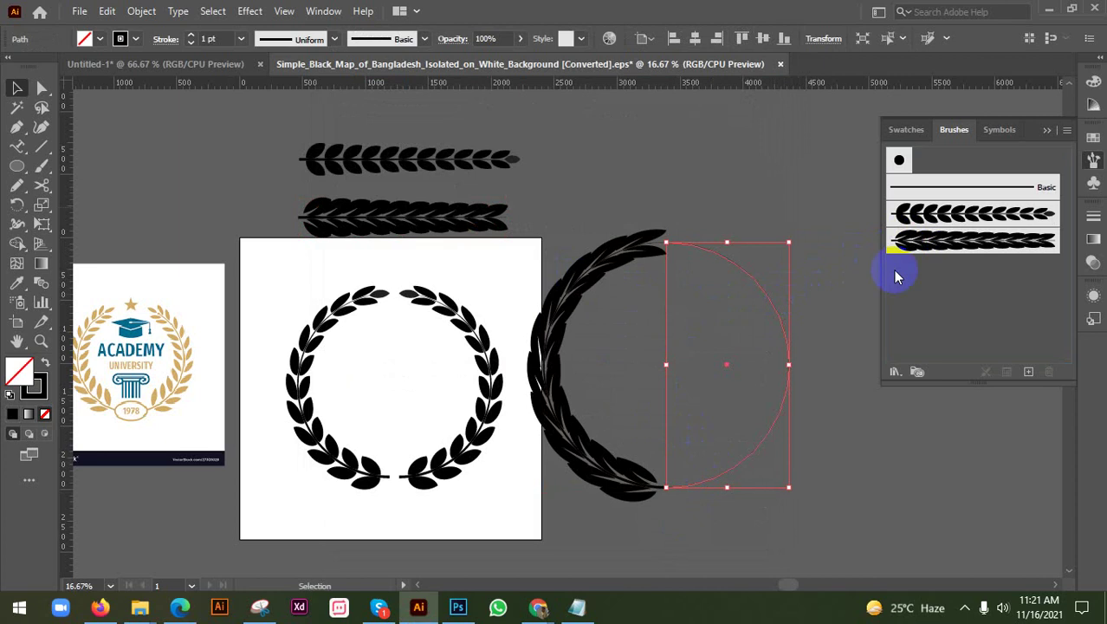
pyautogui.click(940, 241)
# Reflect the dense wreath's right branch so its largest leaves sit at the bottom, and shift it slightly right to leave a gap
pyautogui.rightClick(781, 302)
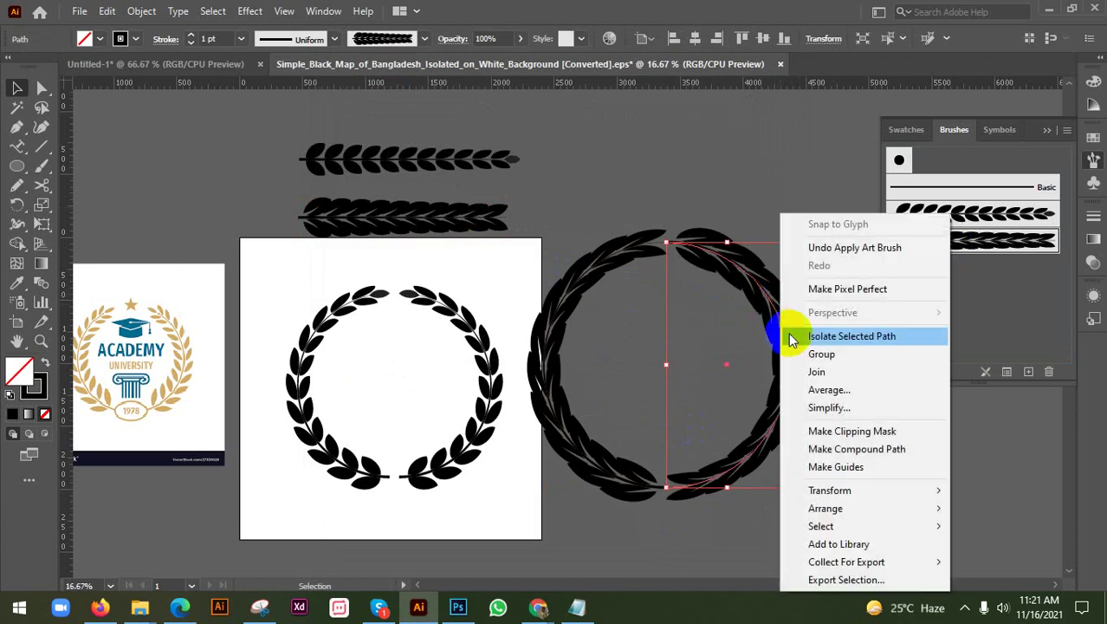
pyautogui.moveTo(840, 492)
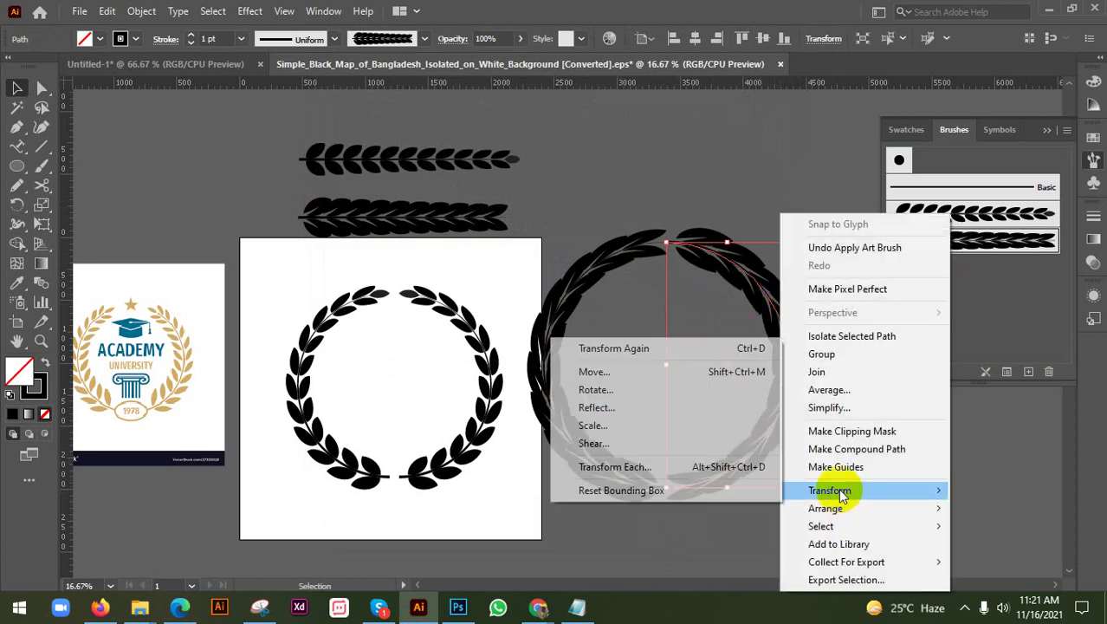
pyautogui.click(616, 408)
pyautogui.click(886, 459)
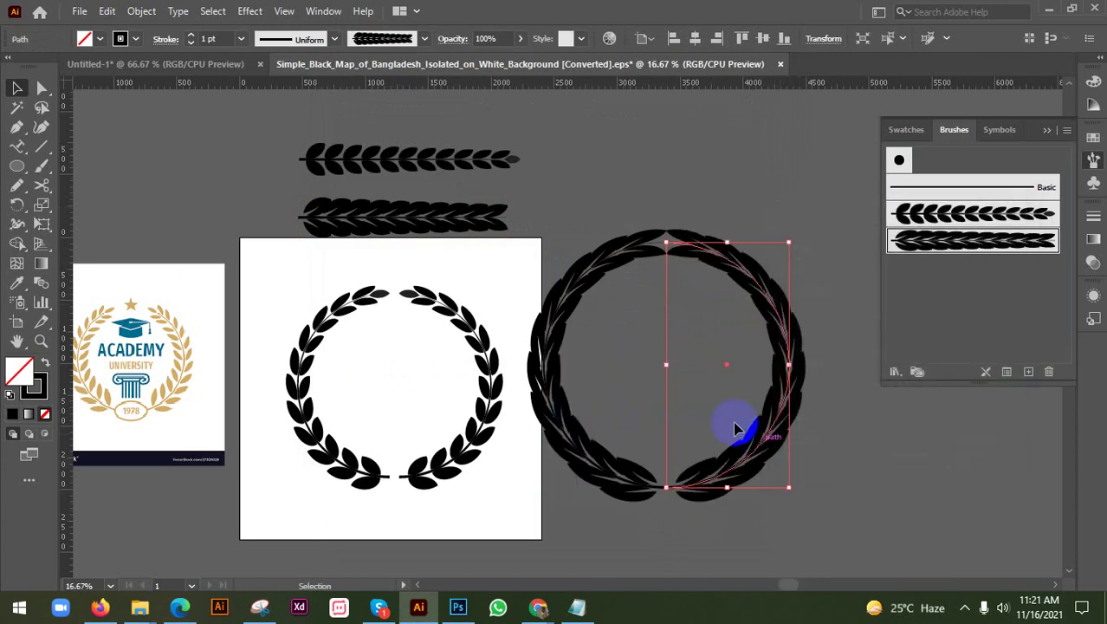
pyautogui.click(589, 282)
pyautogui.moveTo(709, 279); pyautogui.dragTo(768, 277)
pyautogui.click(904, 418)
# Examine the tips of the dense leaf branch and of the wreath made from it up close
pyautogui.scroll(-2, 869, 434)
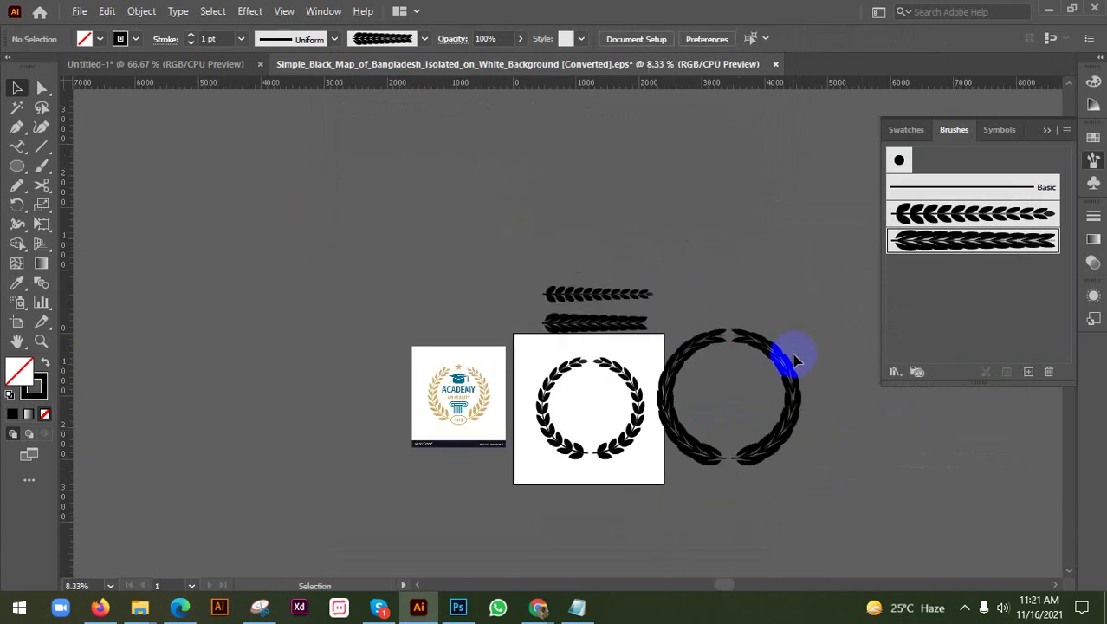
pyautogui.scroll(3, 745, 351)
pyautogui.scroll(2, 320, 274)
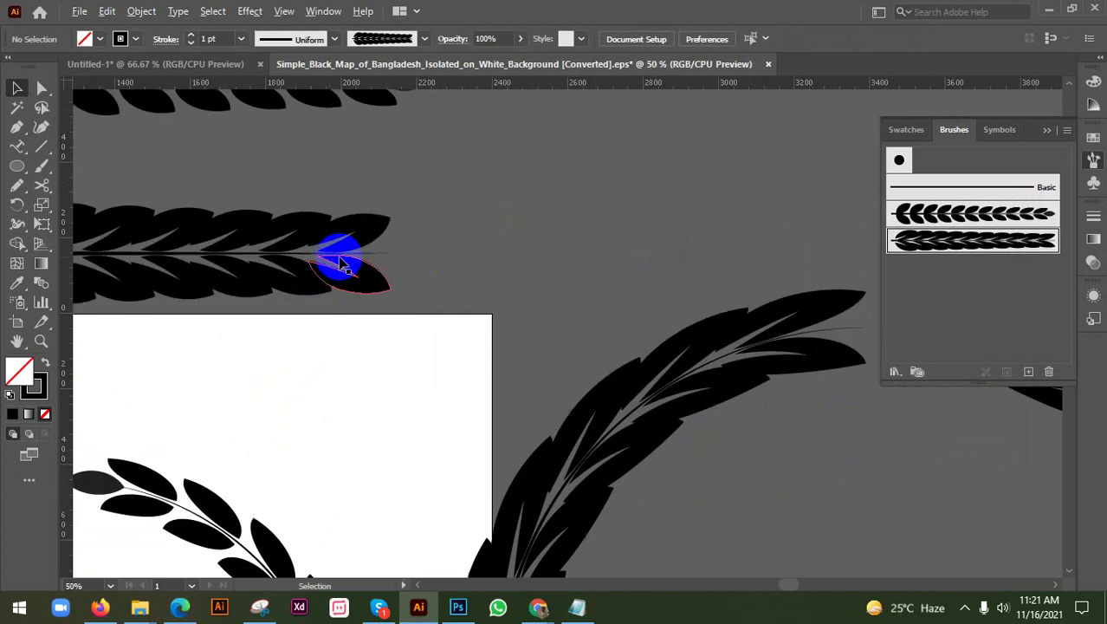
pyautogui.scroll(-2, 454, 277)
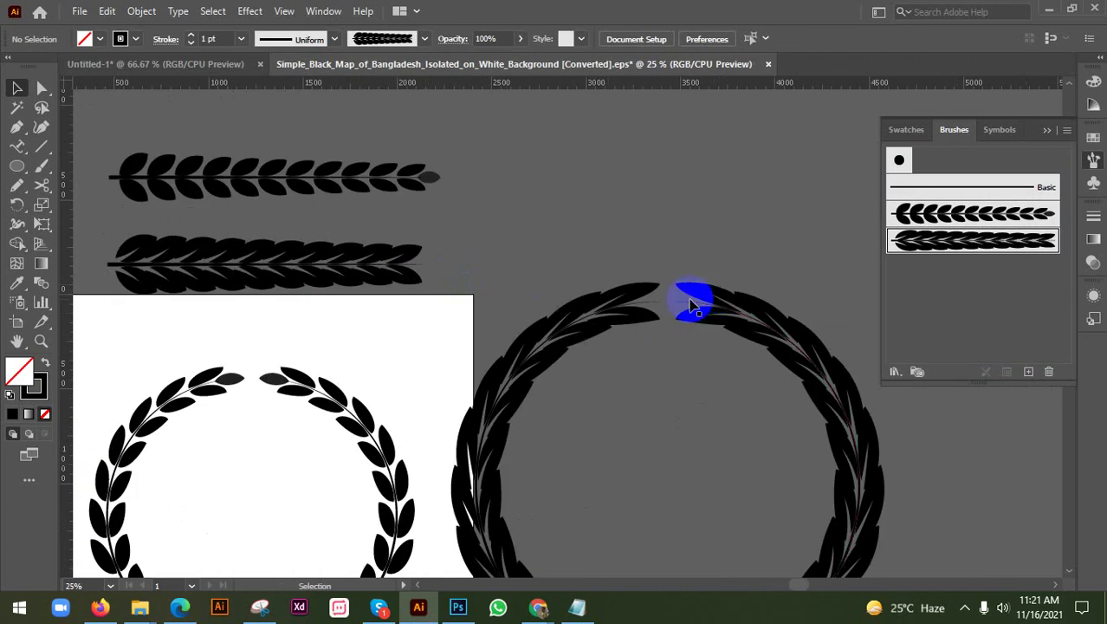
pyautogui.scroll(-3, 695, 324)
pyautogui.click(771, 381)
pyautogui.scroll(2, 552, 370)
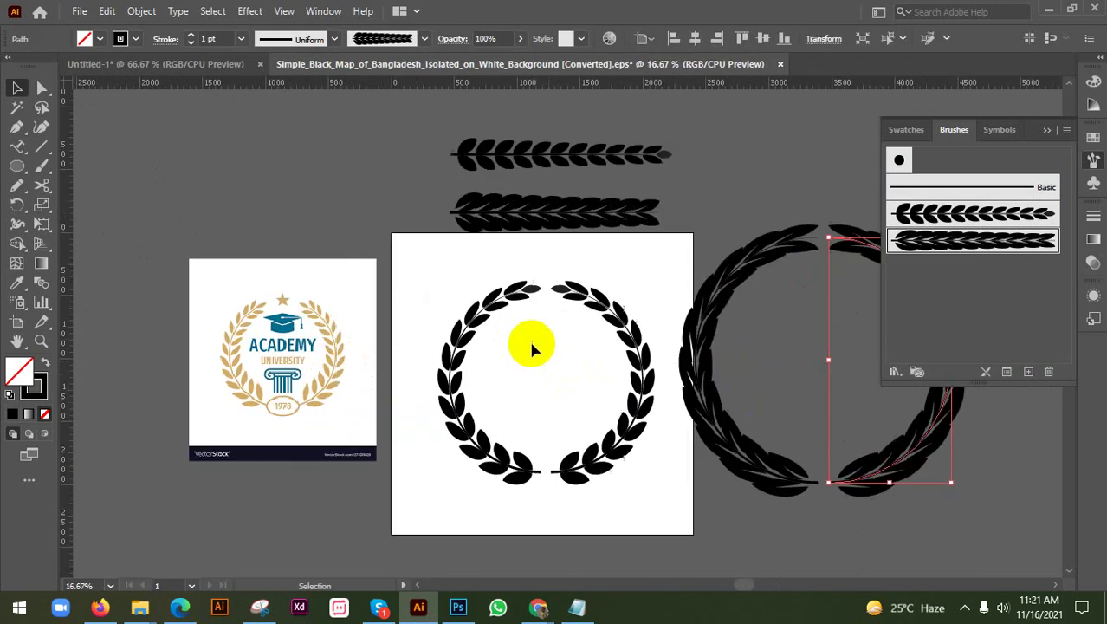
# Select both branches of the artboard wreath and expand their brush appearance into filled shapes
pyautogui.click(501, 310)
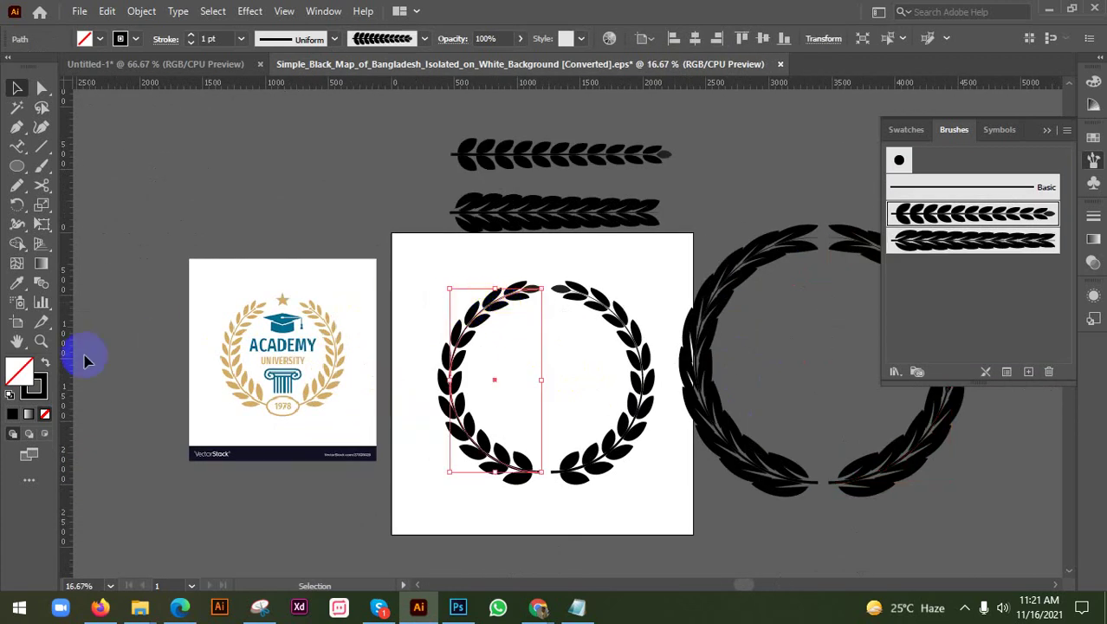
pyautogui.click(26, 392)
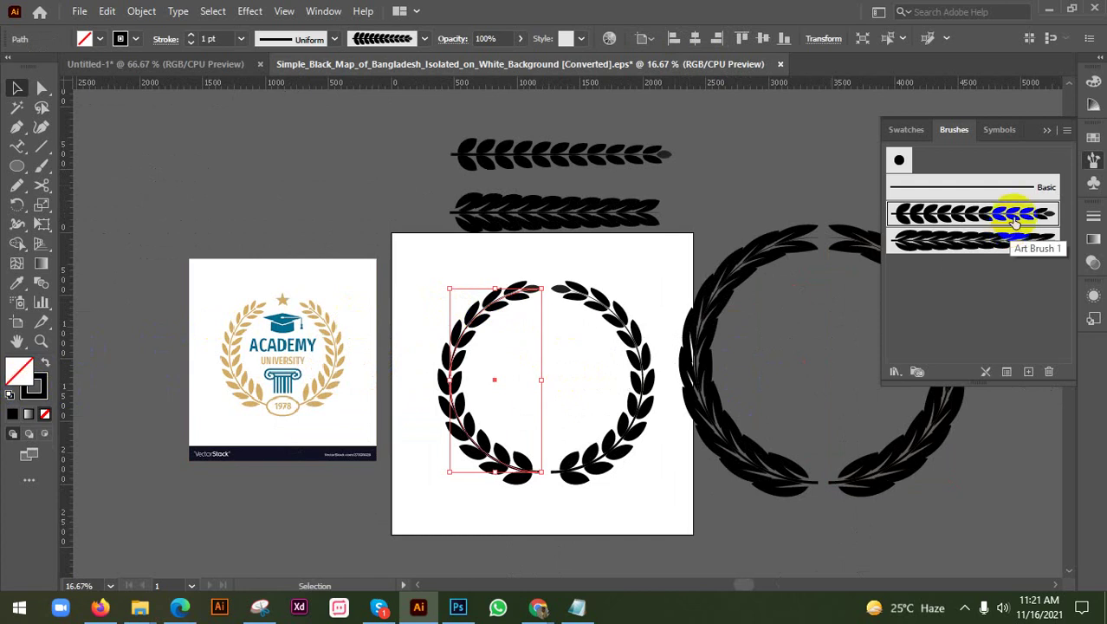
pyautogui.keyDown('shift'); pyautogui.click(630, 472); pyautogui.keyUp('shift')
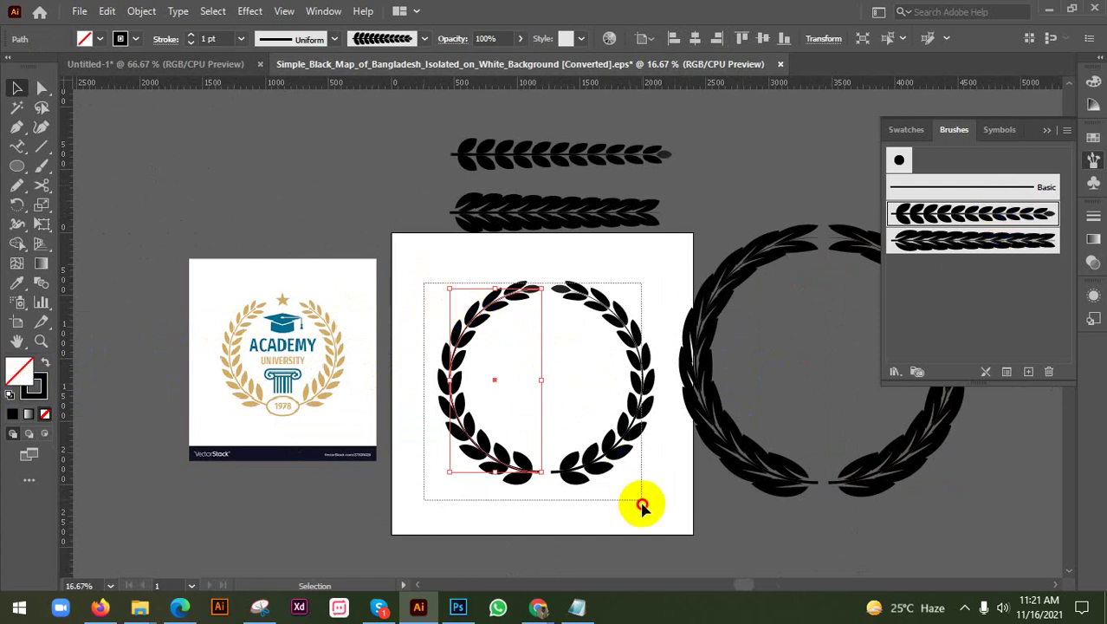
pyautogui.click(140, 12)
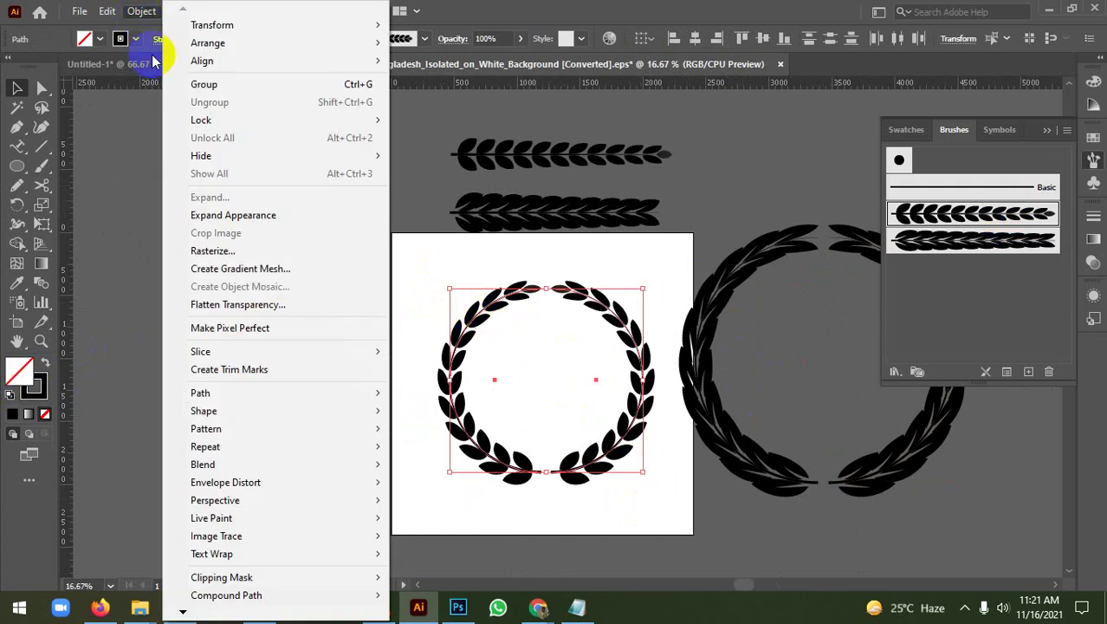
pyautogui.click(196, 215)
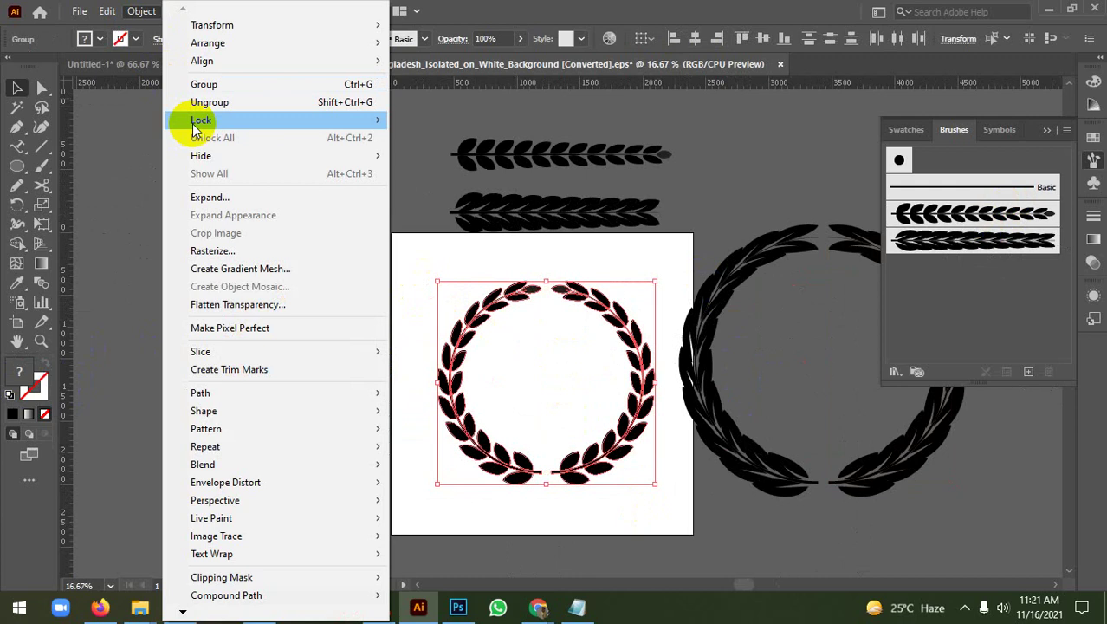
pyautogui.click(196, 198)
# Fill the expanded artboard wreath with the gold gradient swatch named 3
pyautogui.click(28, 416)
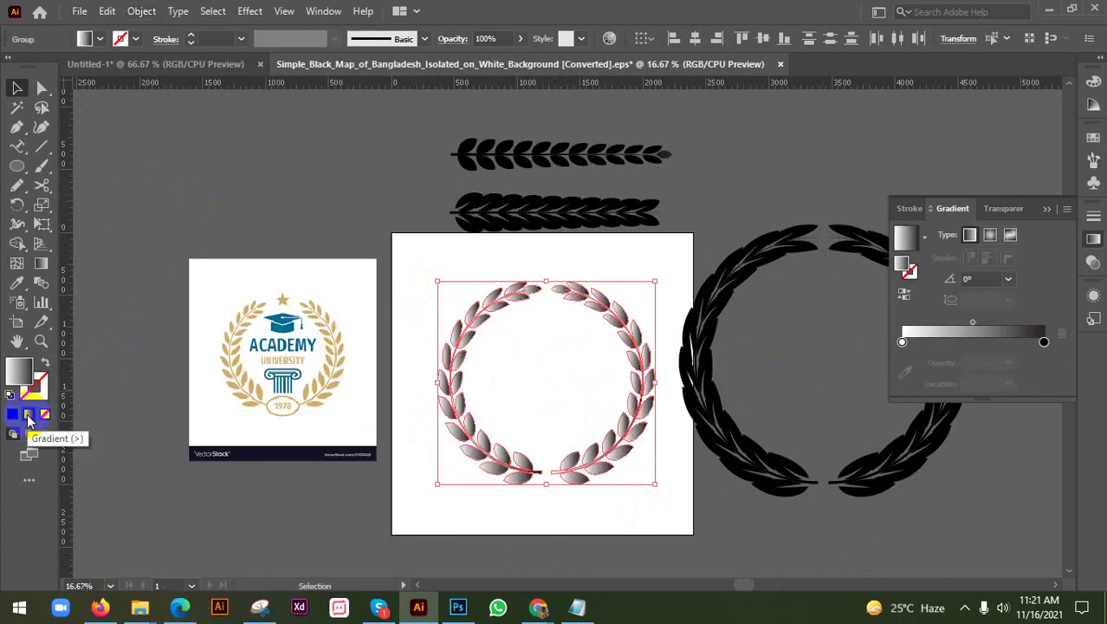
pyautogui.click(926, 238)
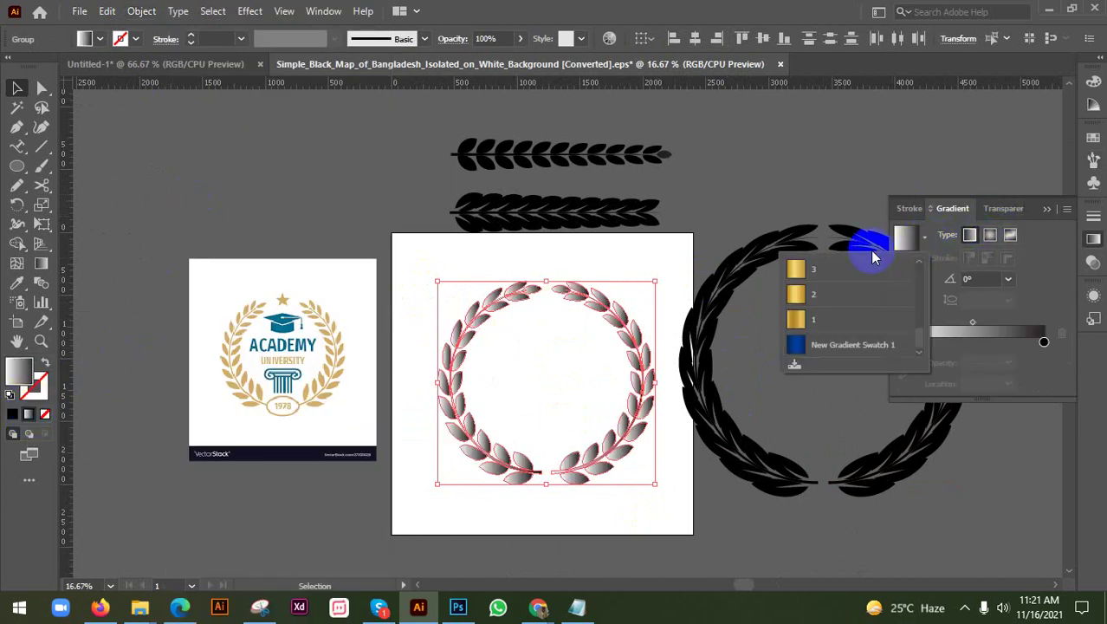
pyautogui.click(812, 272)
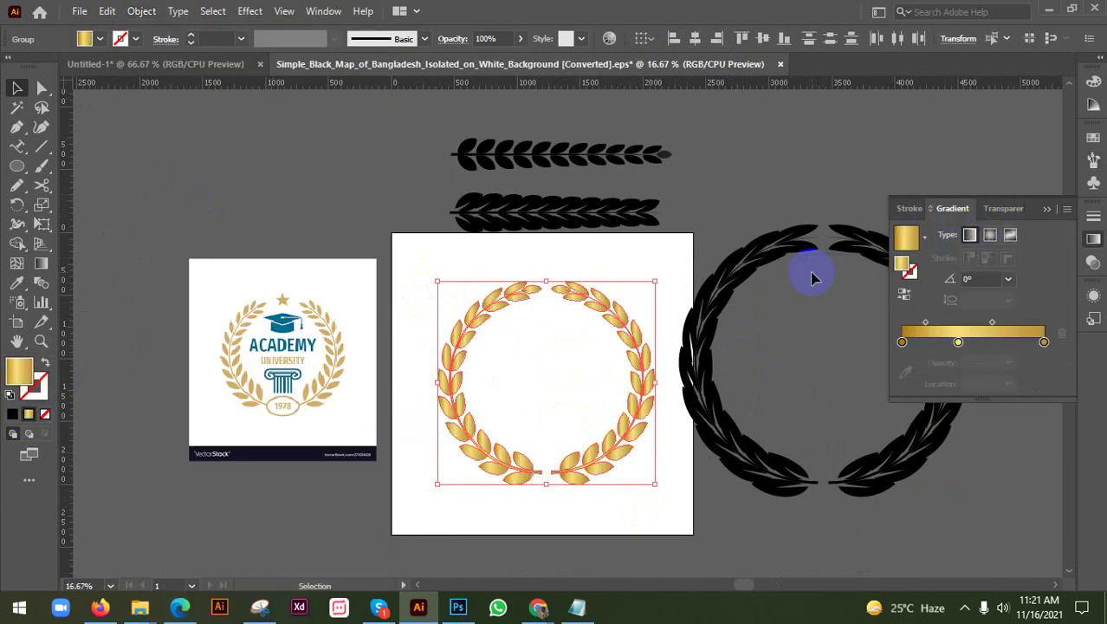
pyautogui.click(544, 269)
pyautogui.moveTo(583, 258); pyautogui.dragTo(482, 234)
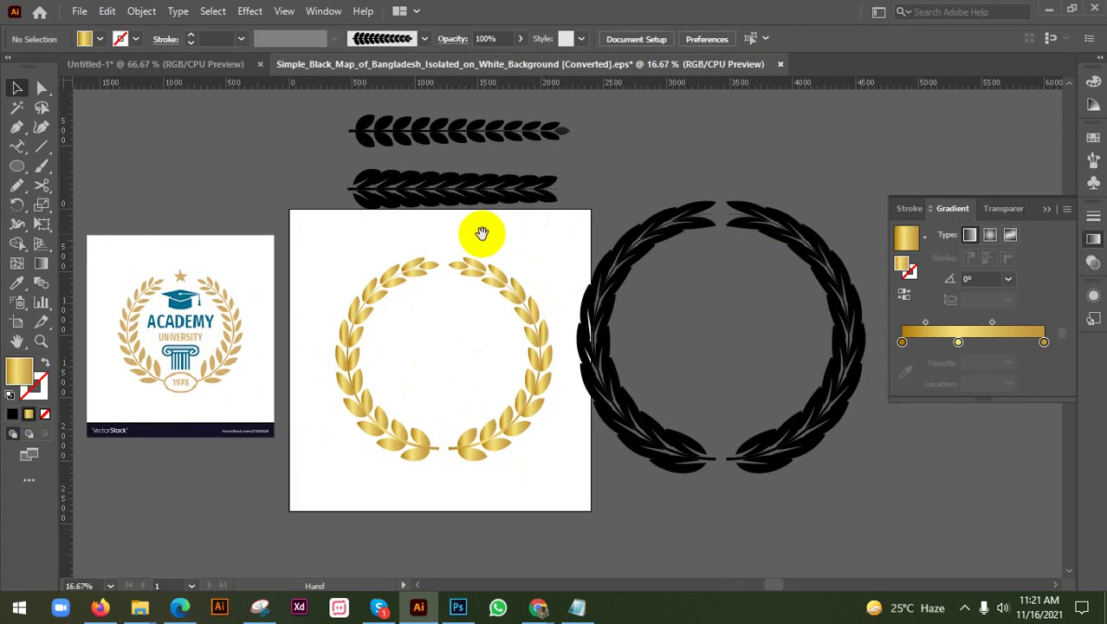
# Select both branches of the dense wreath beside the artboard and expand their brush appearance into filled shapes
pyautogui.click(682, 218)
pyautogui.click(660, 174)
pyautogui.moveTo(683, 184); pyautogui.dragTo(610, 184)
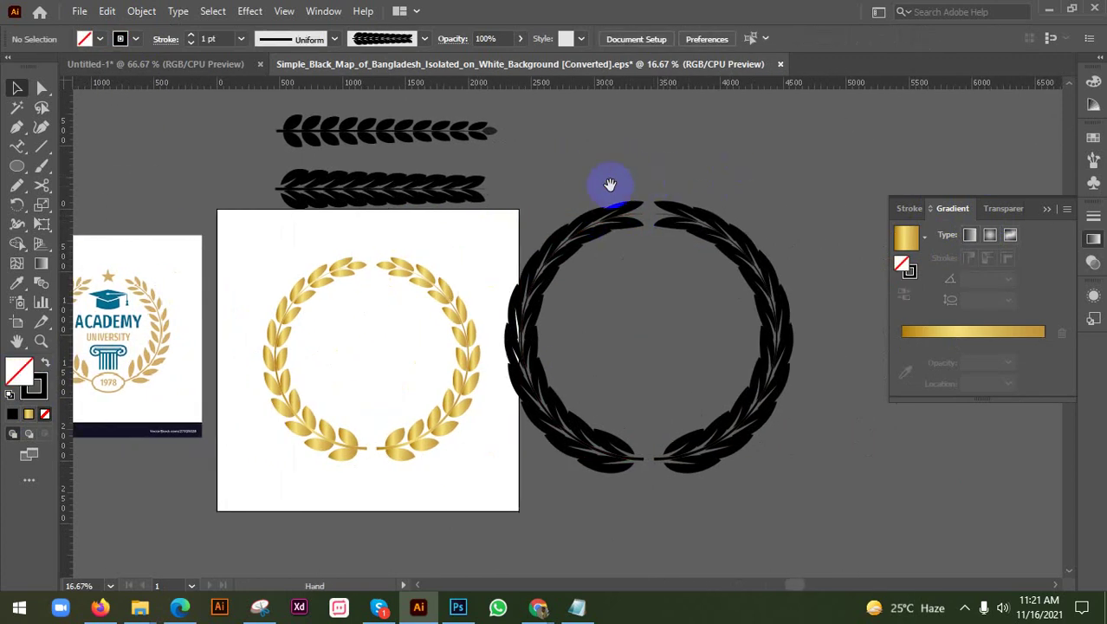
pyautogui.click(586, 277)
pyautogui.click(141, 12)
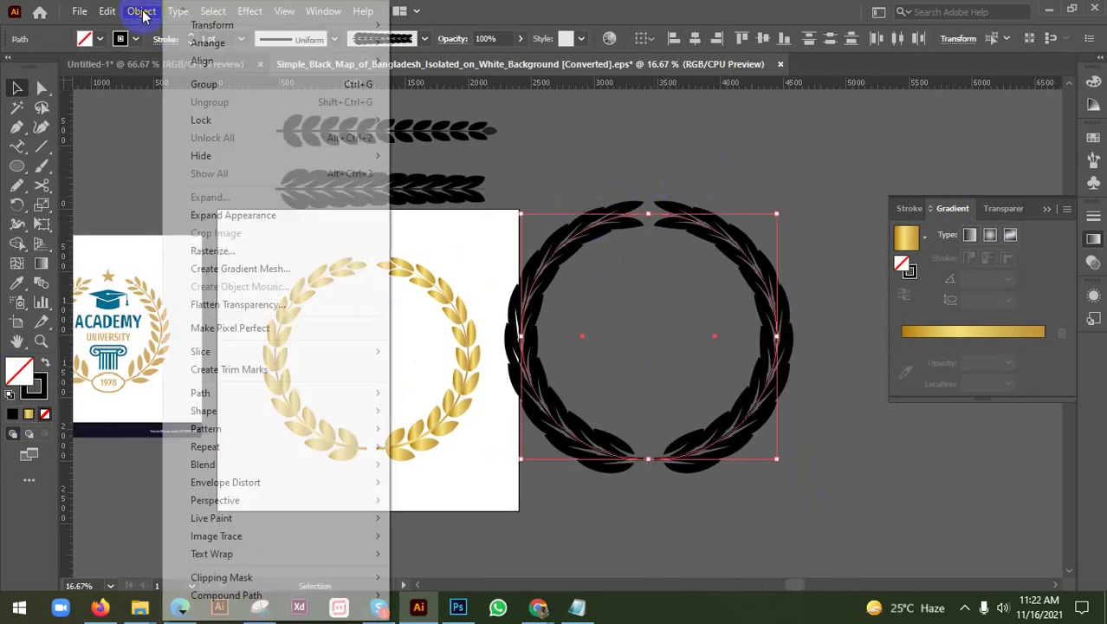
pyautogui.click(199, 215)
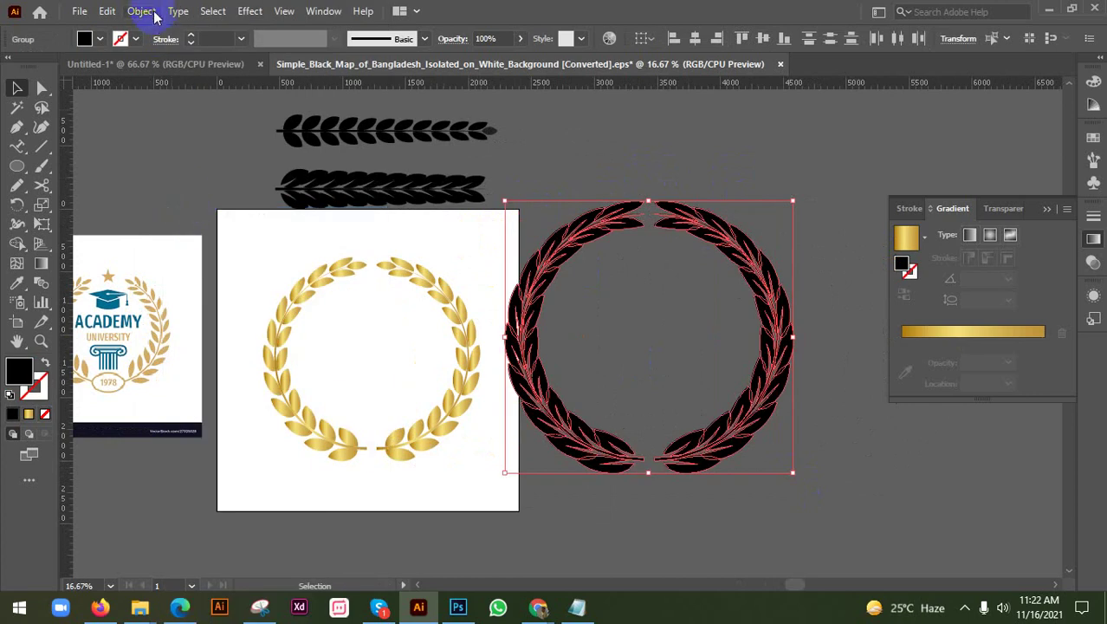
pyautogui.click(142, 11)
pyautogui.click(214, 197)
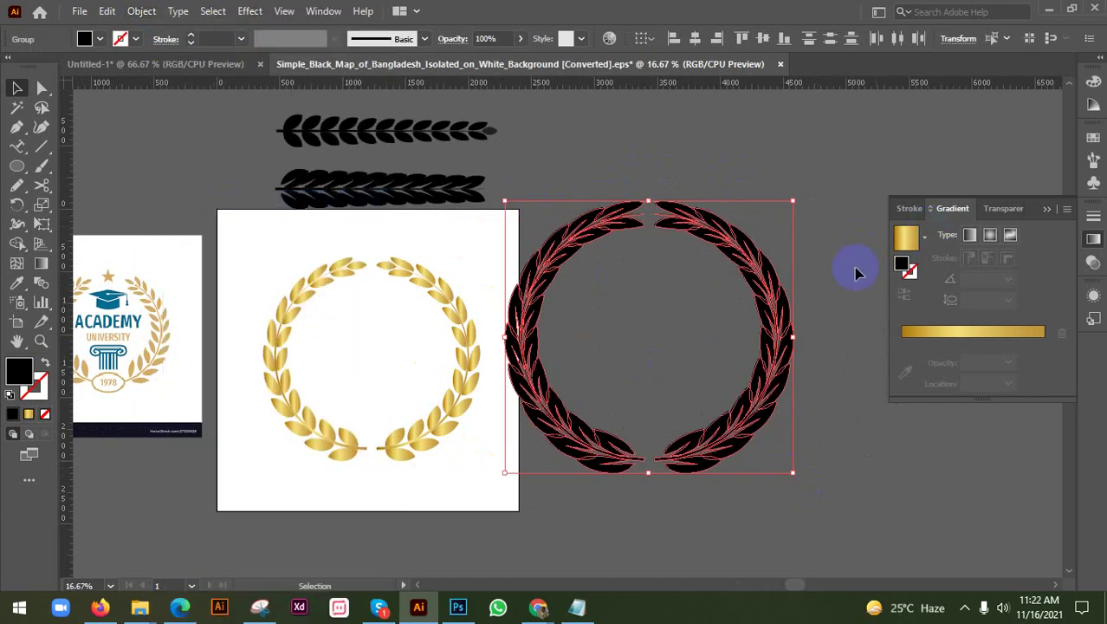
# Fill the dense wreath with the four-stop gold gradient swatch
pyautogui.click(29, 413)
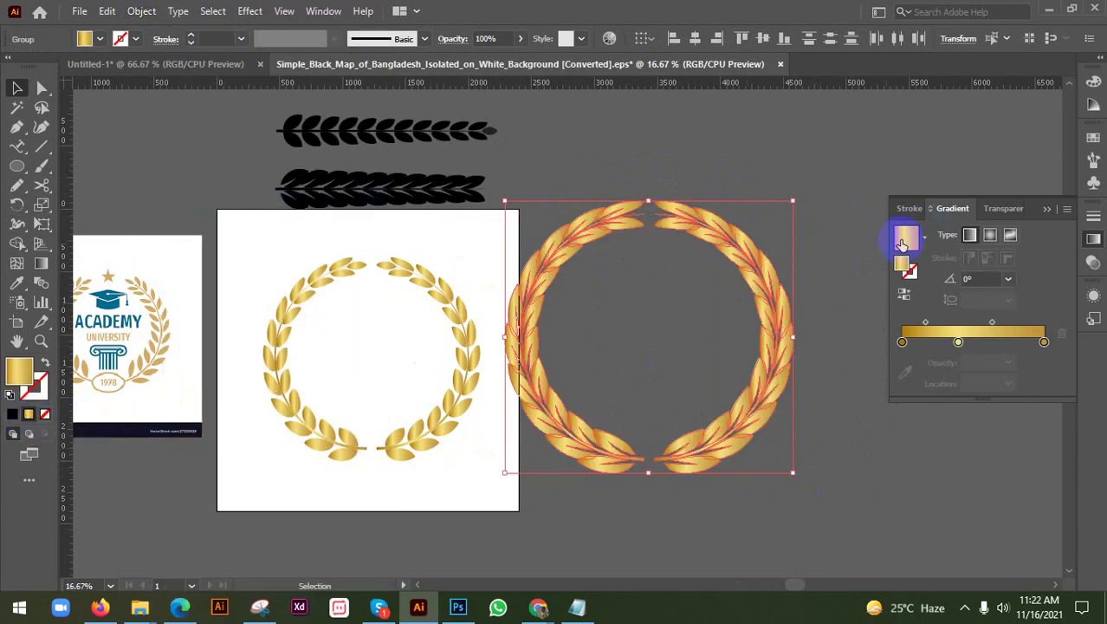
pyautogui.click(923, 239)
pyautogui.click(817, 315)
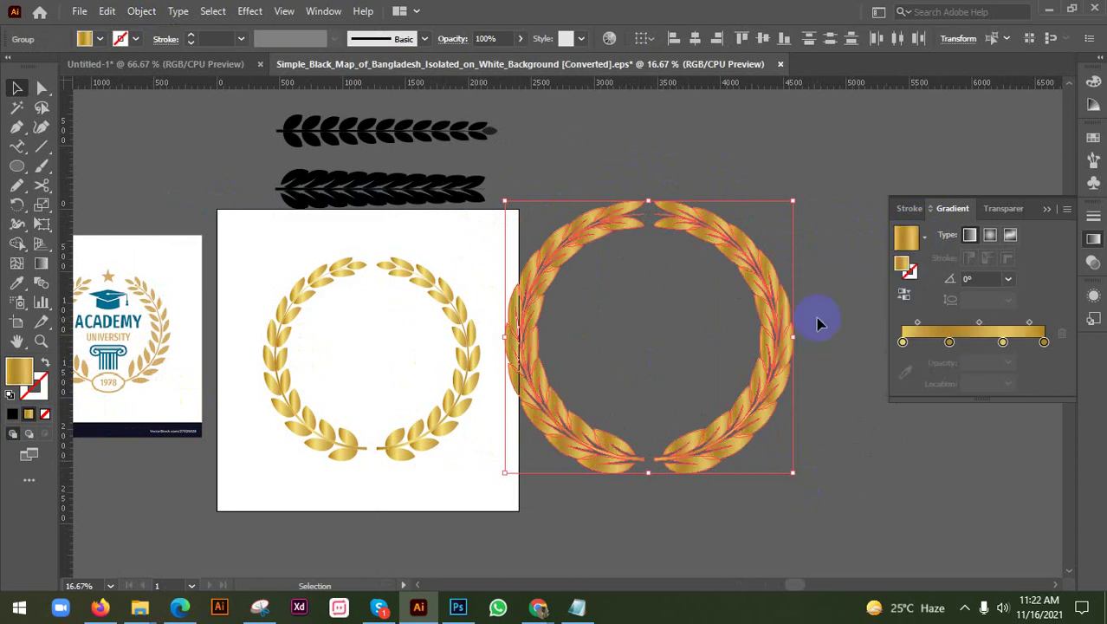
# Scale the dense gold wreath down to about half its size around its centre and deselect it
pyautogui.click(814, 214)
pyautogui.click(545, 219)
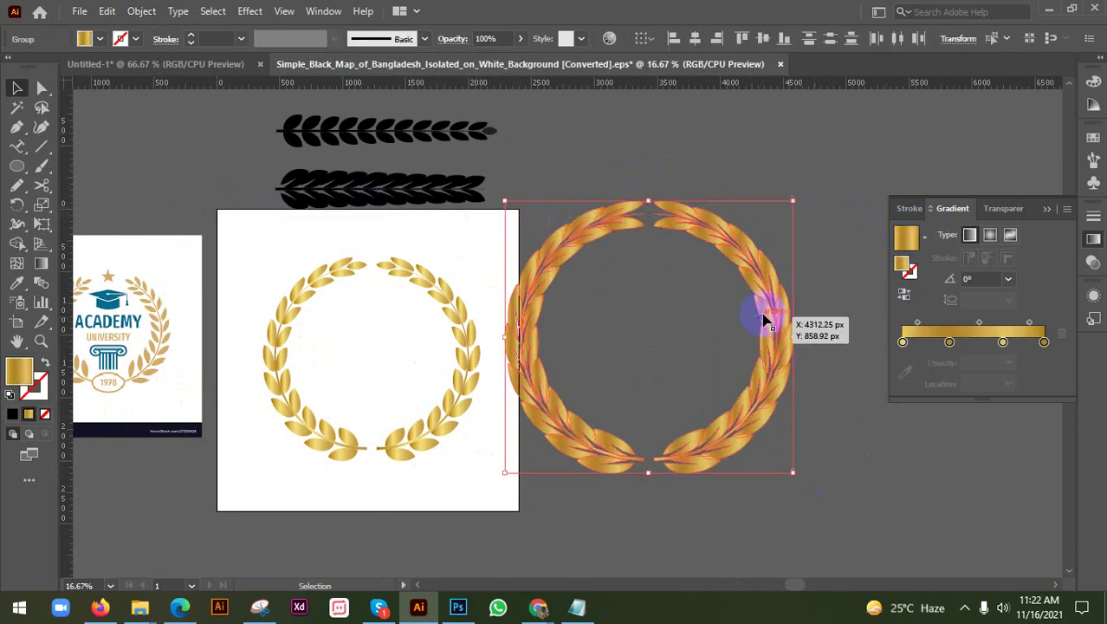
pyautogui.moveTo(798, 204); pyautogui.dragTo(801, 270)
pyautogui.click(559, 355)
# Shrink the artboard's gold wreath to about half size, place it in the artboard's upper-left area and copy it to the upper right
pyautogui.moveTo(239, 270); pyautogui.dragTo(503, 487)
pyautogui.moveTo(483, 256); pyautogui.dragTo(498, 317)
pyautogui.moveTo(408, 396); pyautogui.dragTo(458, 313)
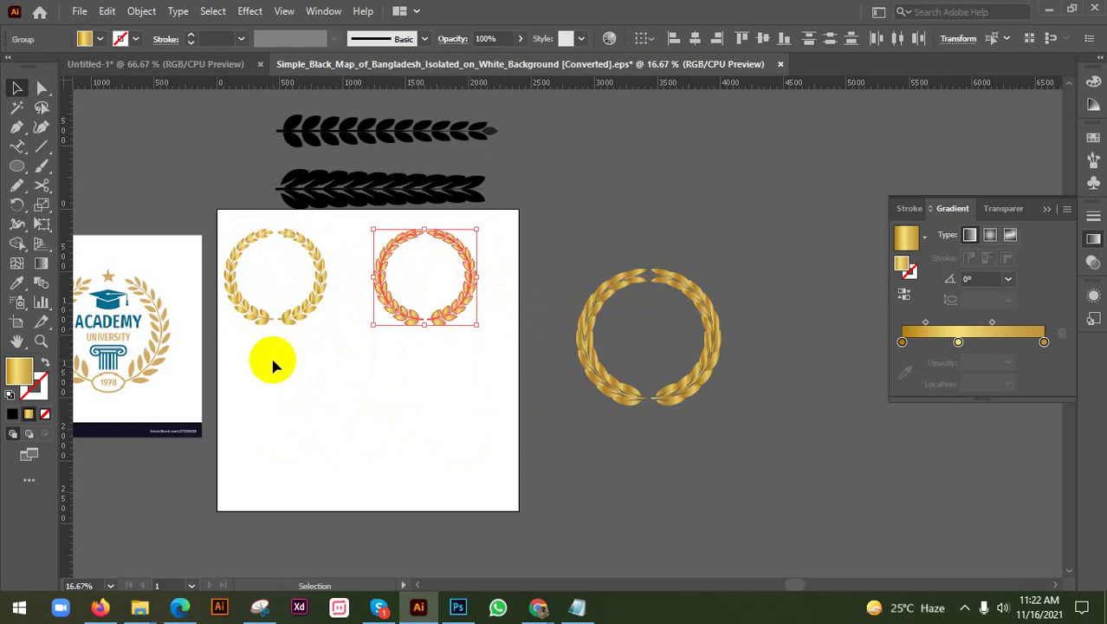
# Copy the row of two gold wreaths straight down to form a two-by-two grid on the artboard
pyautogui.moveTo(272, 363); pyautogui.dragTo(465, 378)
pyautogui.click(346, 344)
pyautogui.scroll(2, 249, 305)
pyautogui.moveTo(233, 317); pyautogui.dragTo(387, 260)
pyautogui.scroll(-1, 333, 277)
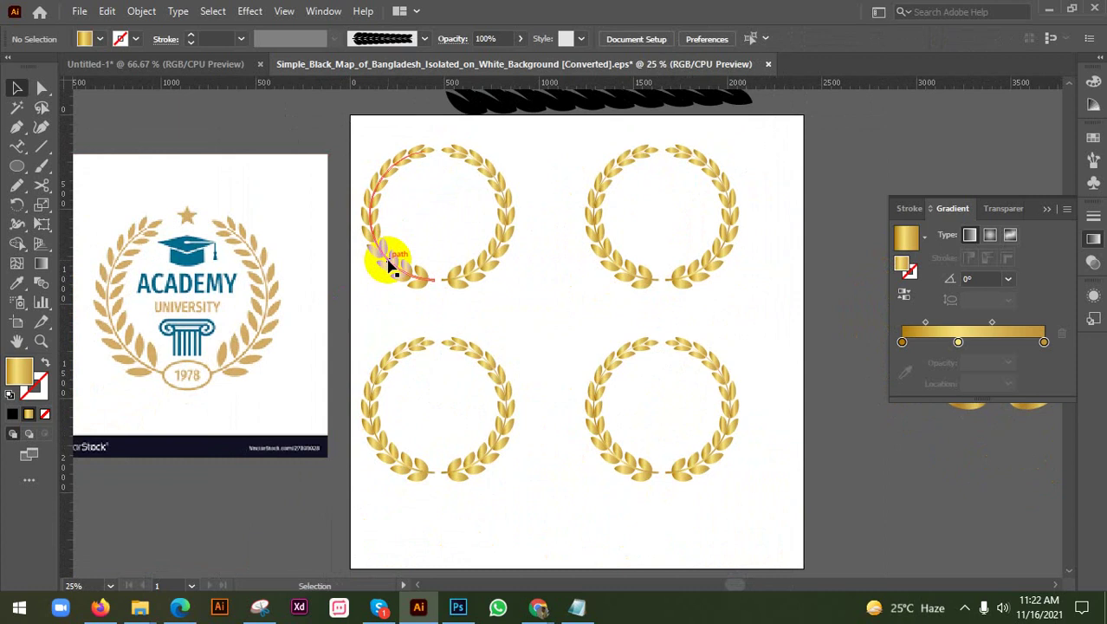